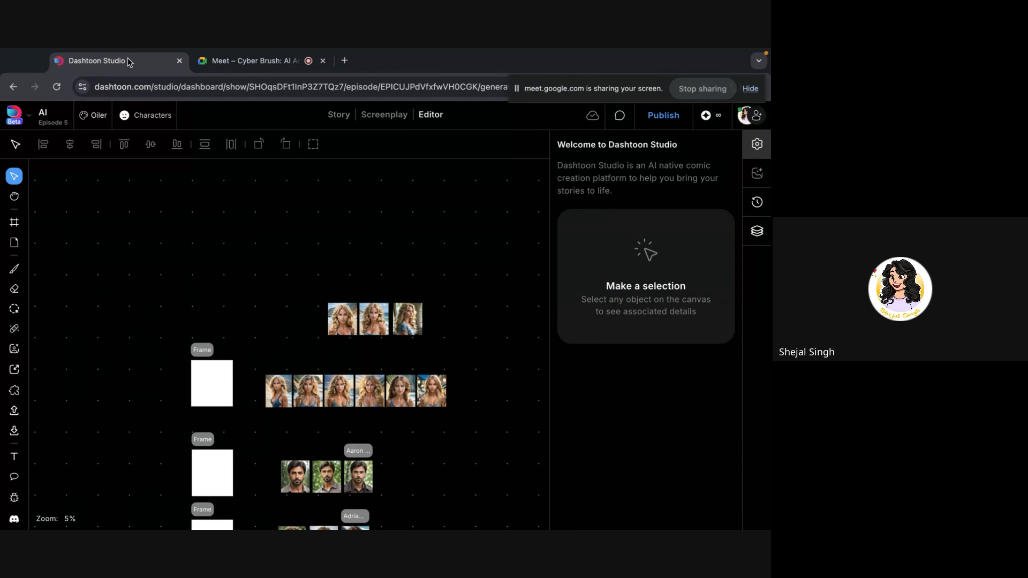
# Move the three separate blonde-woman portraits down to sit directly above the six-portrait row, aligned with its first image
pyautogui.scroll(3, 285, 417)
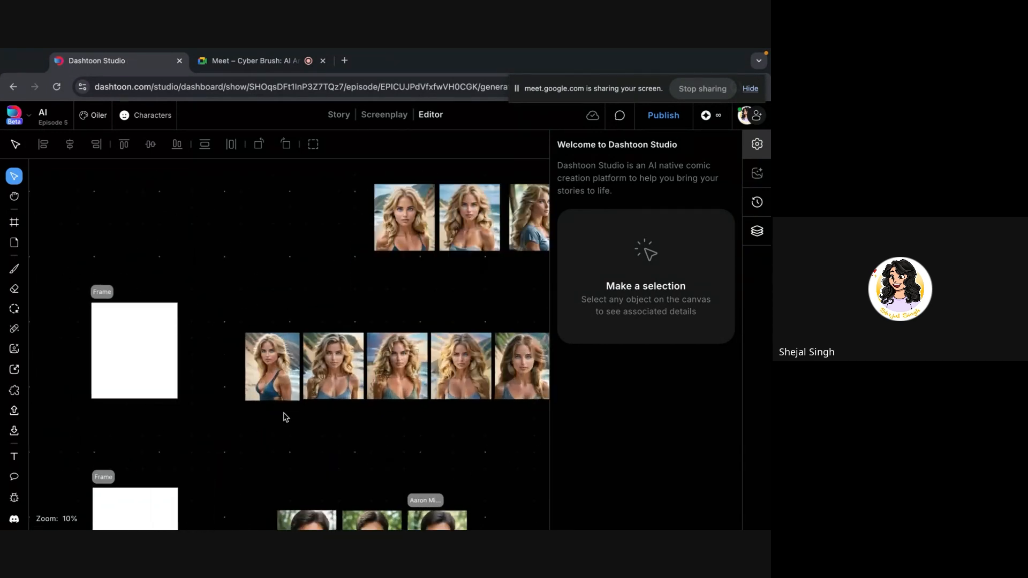
pyautogui.scroll(3, 285, 417)
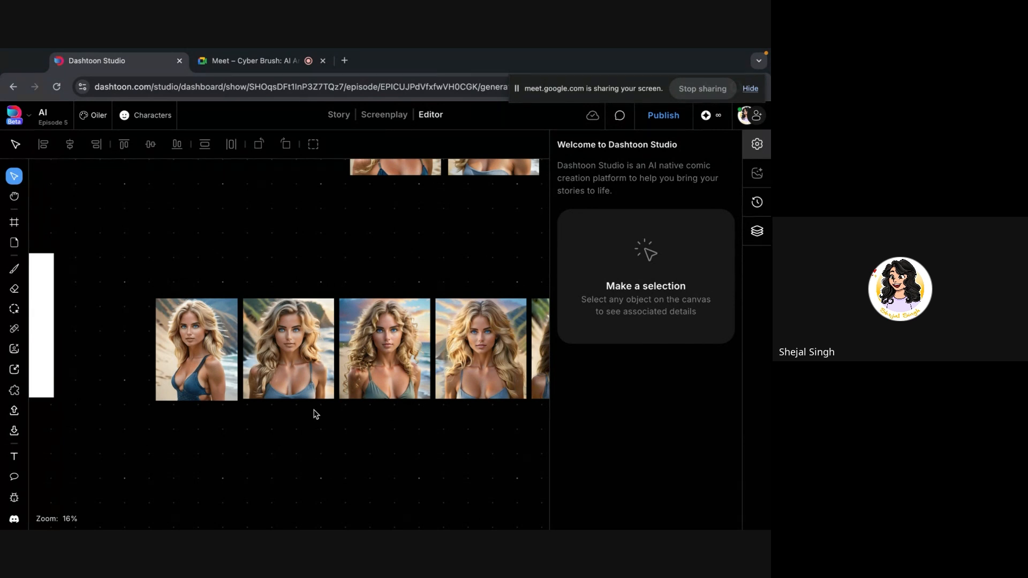
pyautogui.scroll(-2, 316, 414)
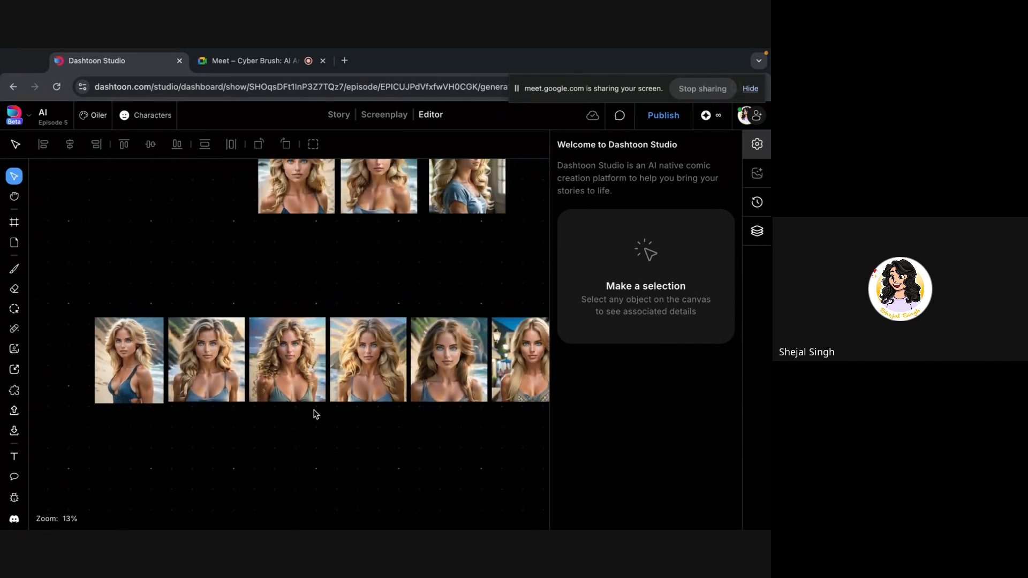
pyautogui.hscroll(3, 316, 414)
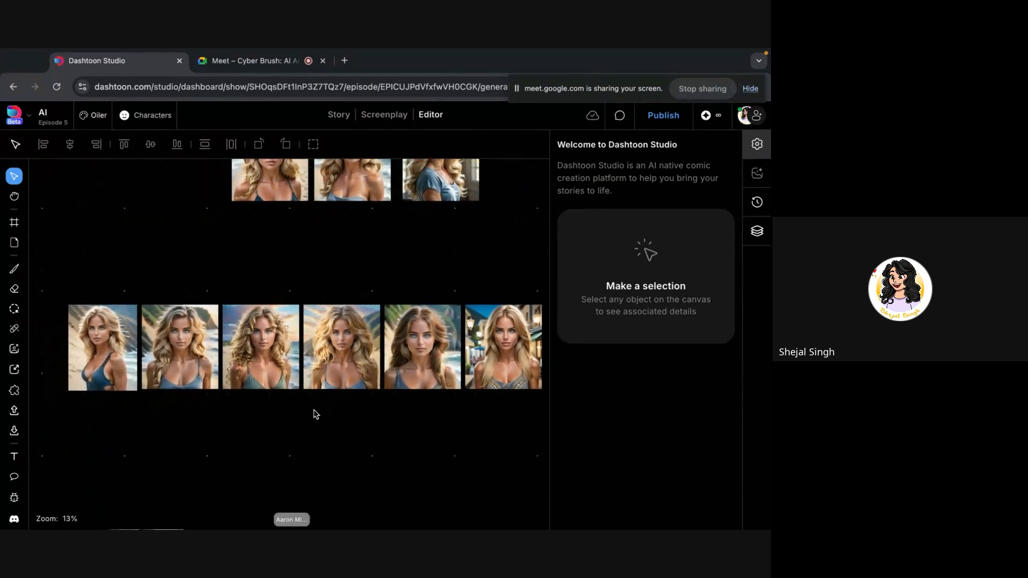
pyautogui.scroll(1, 316, 414)
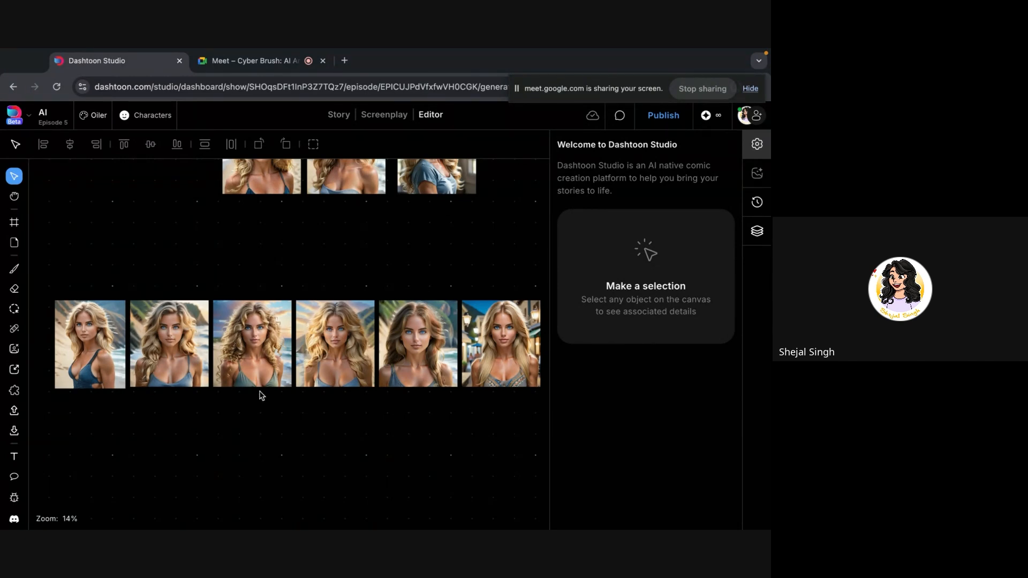
pyautogui.scroll(5, 257, 332)
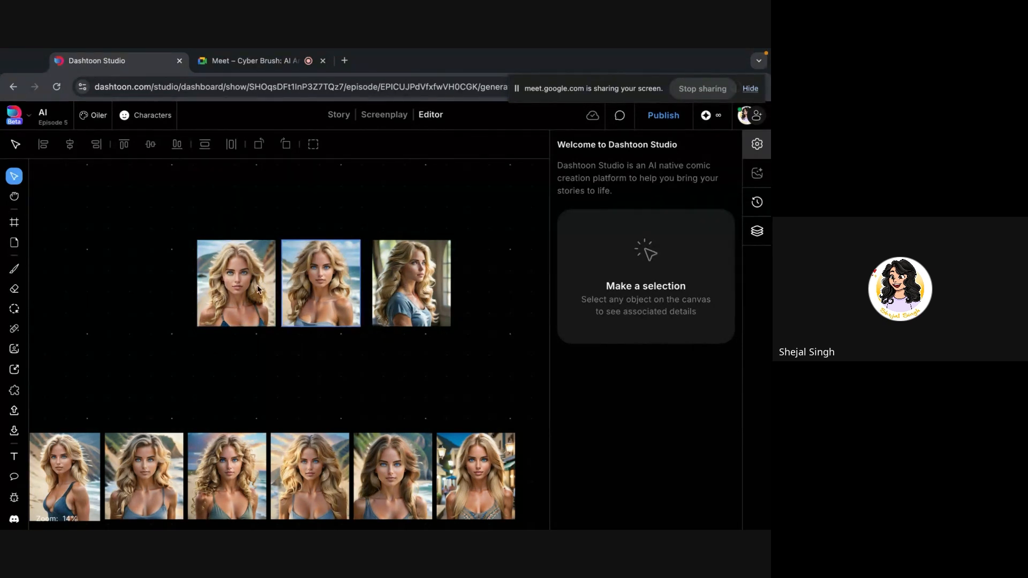
pyautogui.moveTo(170, 277); pyautogui.dragTo(434, 315)
pyautogui.hscroll(-4, 448, 317)
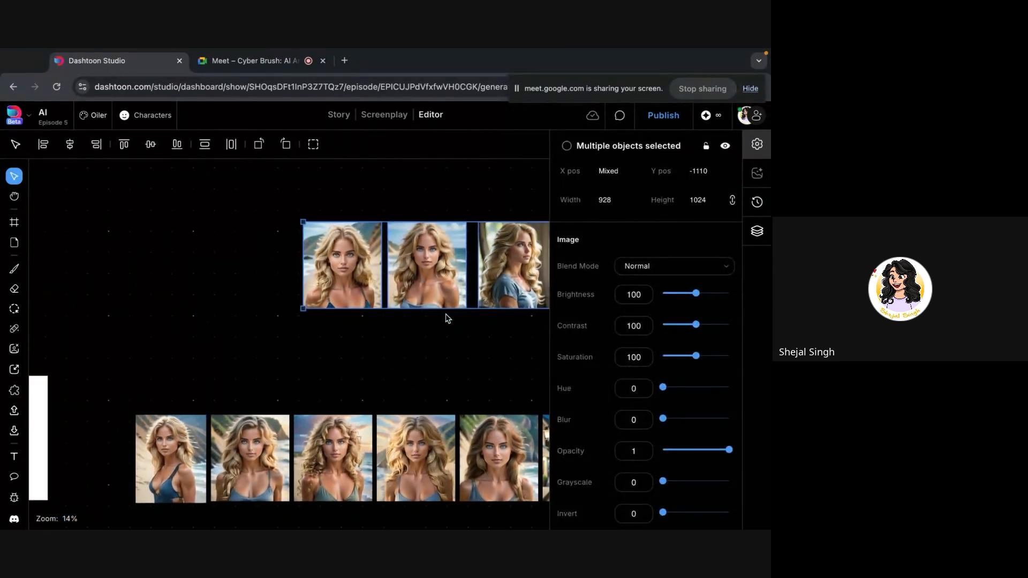
pyautogui.moveTo(492, 283); pyautogui.dragTo(355, 390)
pyautogui.scroll(5, 333, 377)
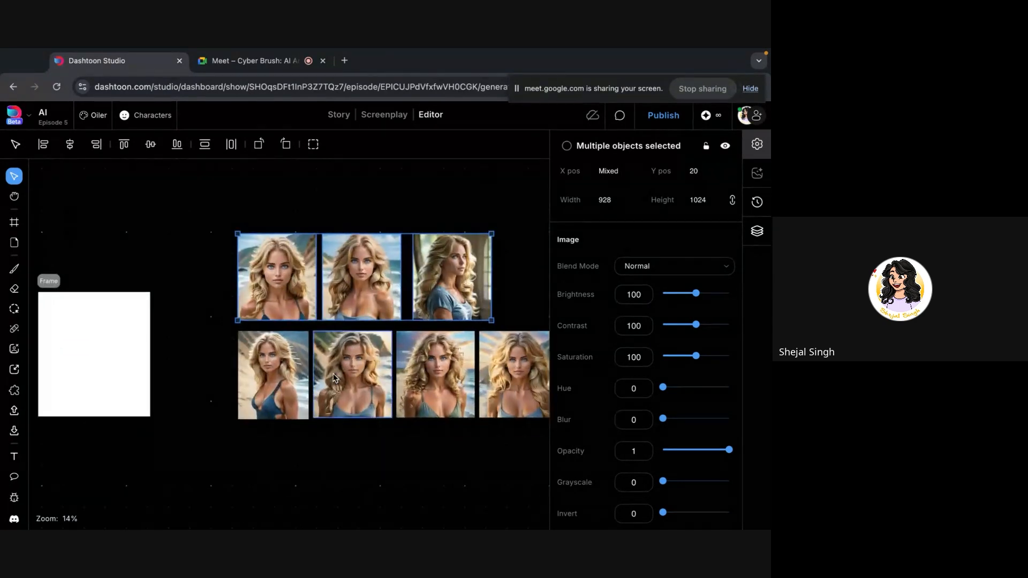
pyautogui.click(131, 454)
# Examine the three upper portraits and the first portrait of the row below at closer range
pyautogui.hscroll(2, 141, 451)
pyautogui.scroll(2, 142, 451)
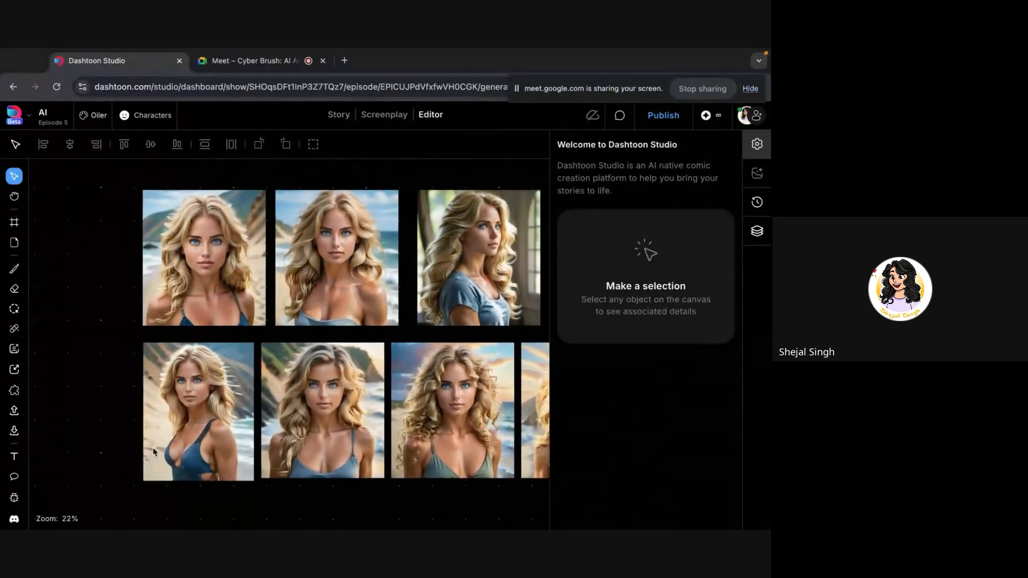
pyautogui.click(423, 288)
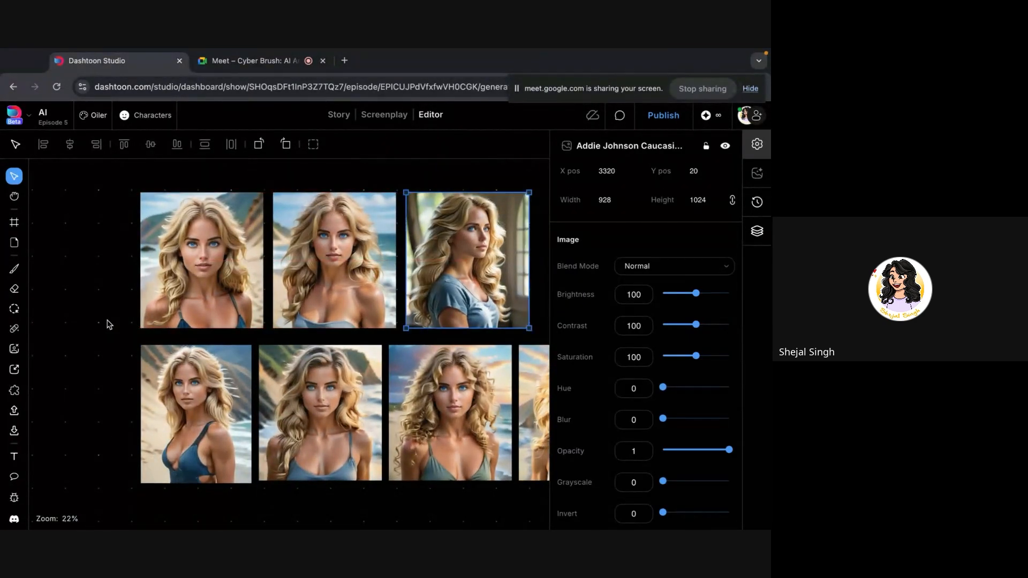
pyautogui.click(92, 331)
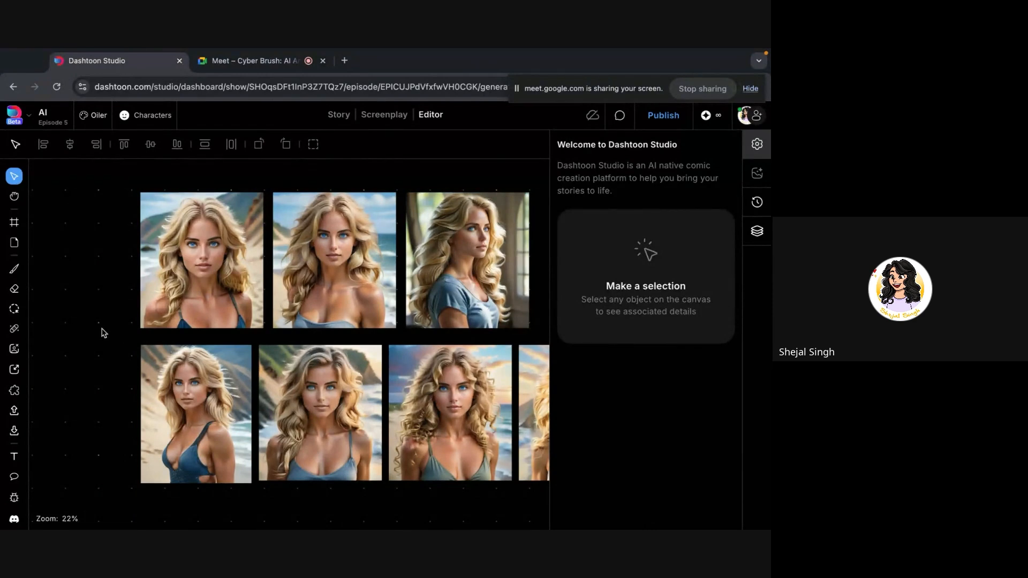
pyautogui.hscroll(2, 101, 331)
pyautogui.scroll(1, 101, 331)
pyautogui.scroll(3, 100, 331)
pyautogui.hscroll(2, 101, 331)
pyautogui.scroll(-1, 100, 331)
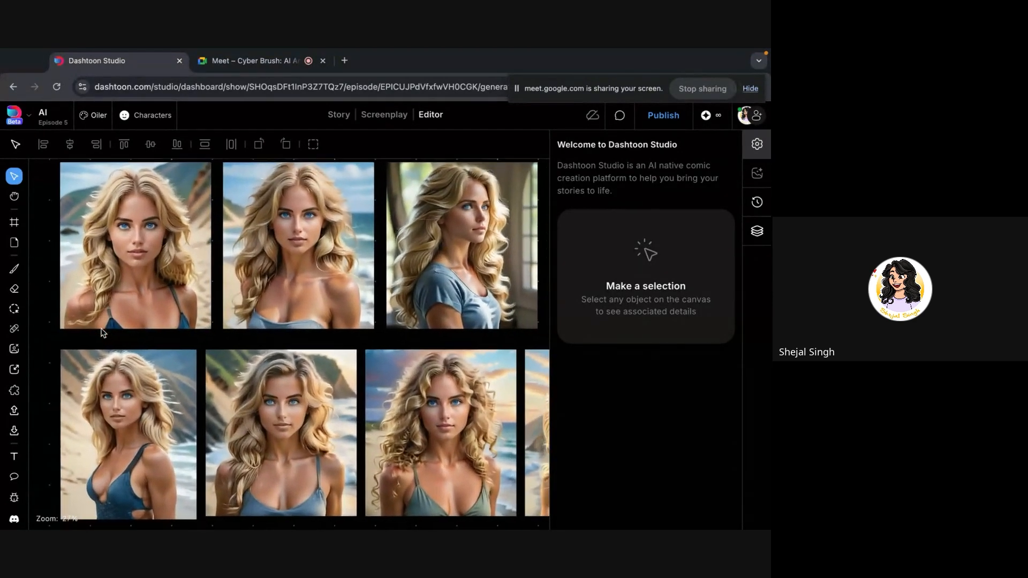
pyautogui.click(110, 369)
pyautogui.moveTo(38, 259); pyautogui.dragTo(495, 262)
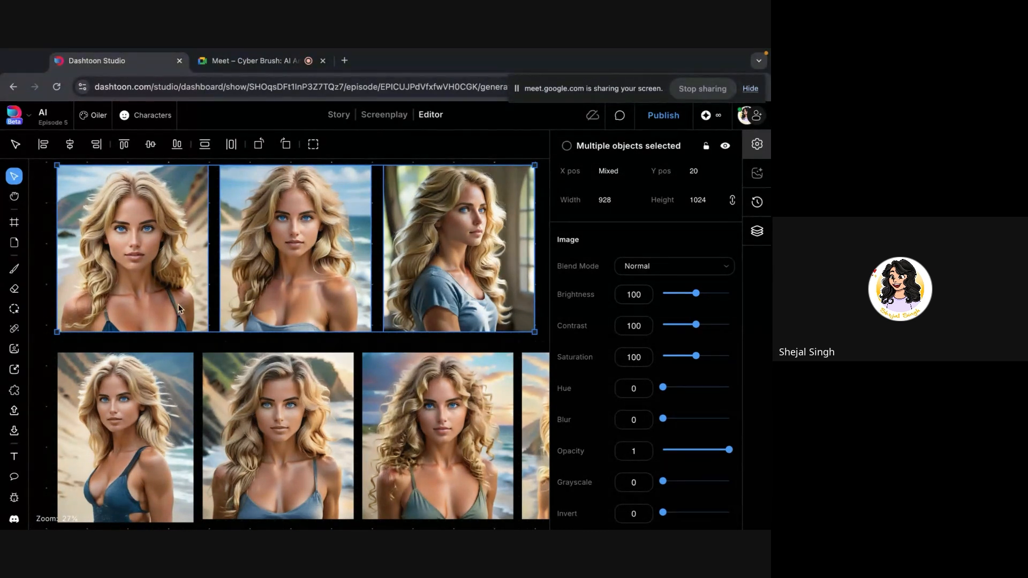
pyautogui.click(112, 406)
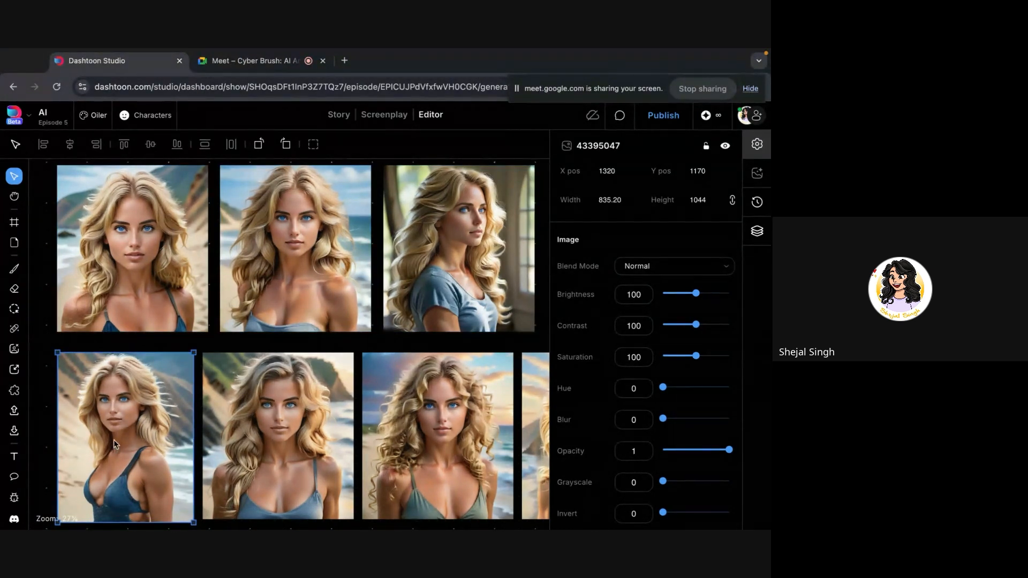
pyautogui.click(43, 432)
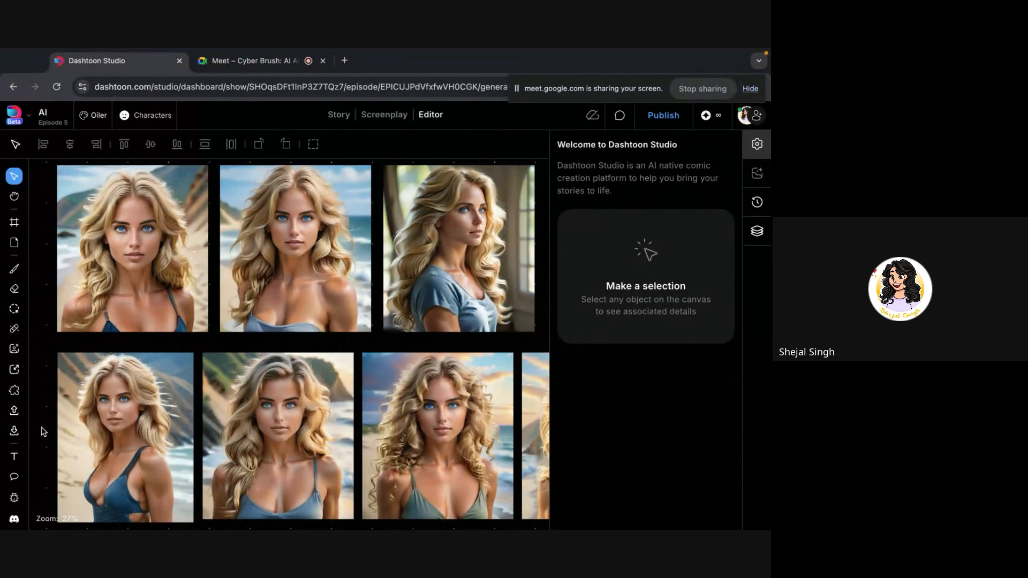
# Compare the first four portraits of the lower row with the three reference portraits above them
pyautogui.click(74, 401)
pyautogui.hscroll(-1, 74, 401)
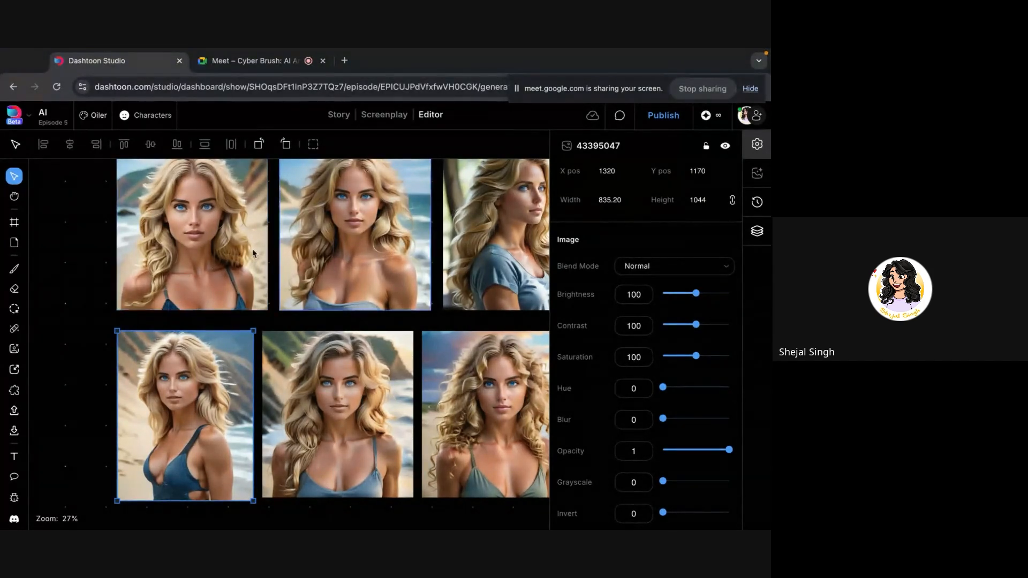
pyautogui.hscroll(3, 466, 250)
pyautogui.scroll(1, 466, 250)
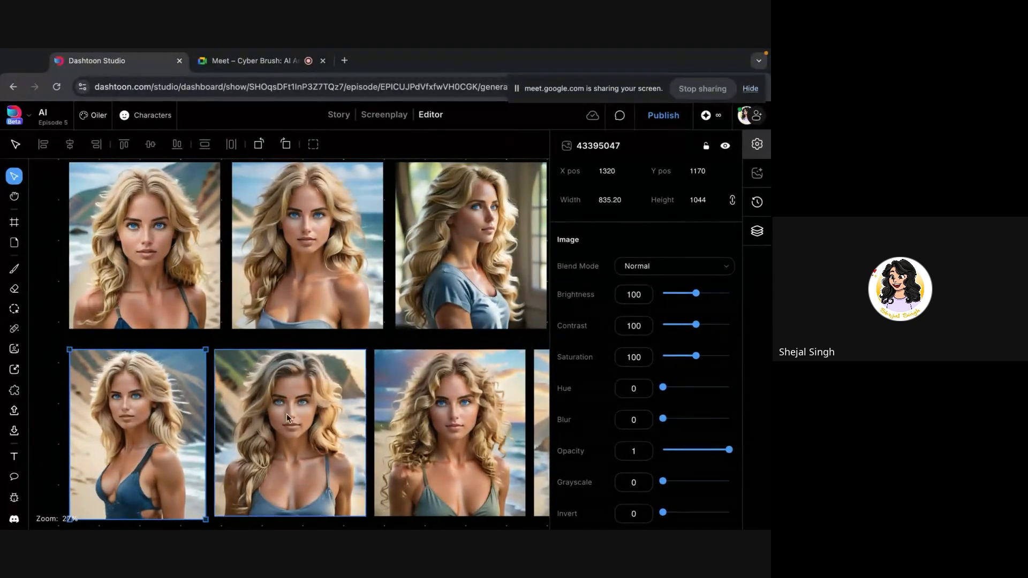
pyautogui.click(306, 408)
pyautogui.hscroll(1, 306, 408)
pyautogui.scroll(1, 307, 410)
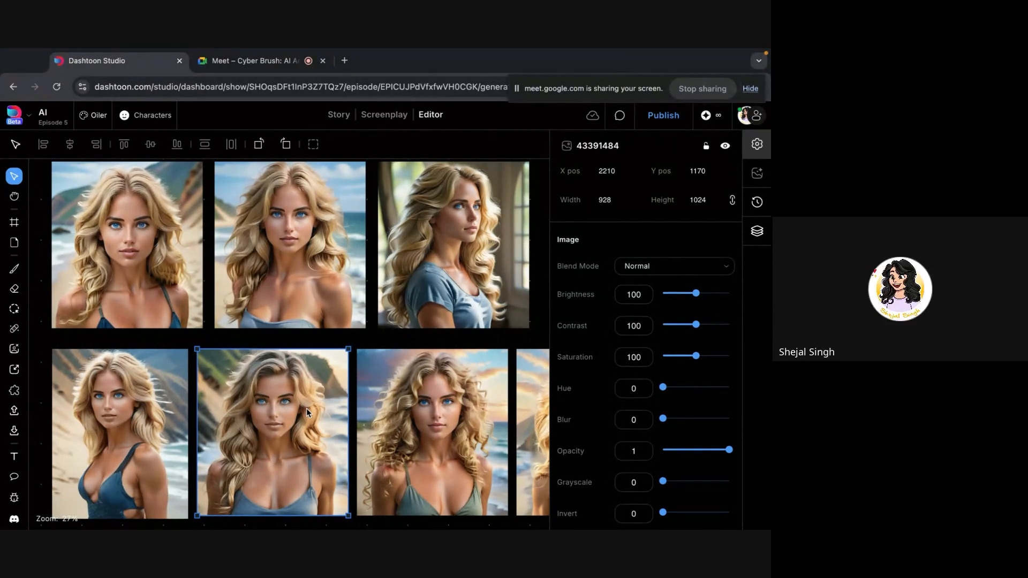
pyautogui.hscroll(5, 306, 408)
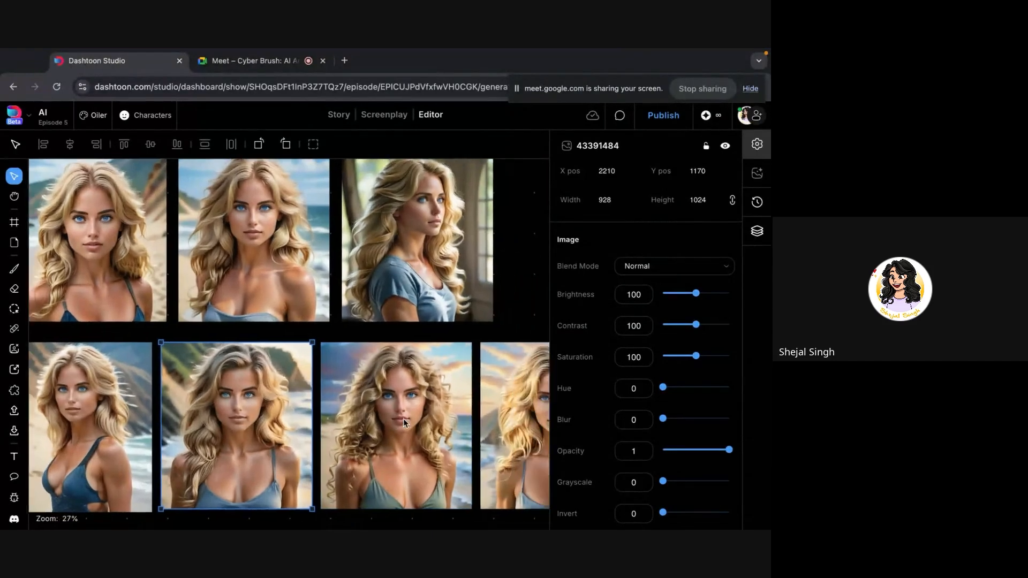
pyautogui.hscroll(-2, 332, 416)
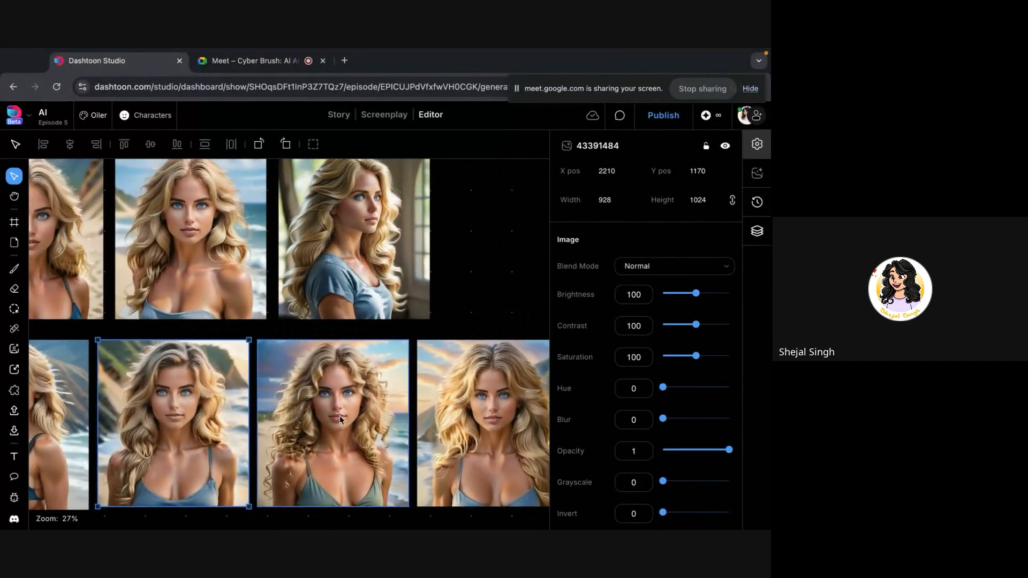
pyautogui.scroll(-2, 340, 416)
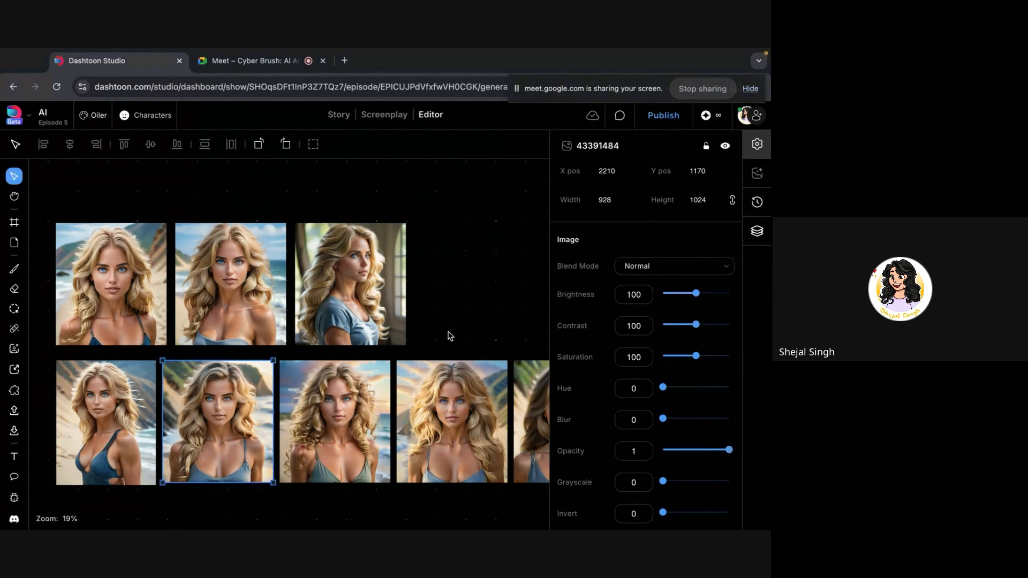
pyautogui.click(435, 433)
pyautogui.hscroll(2, 434, 429)
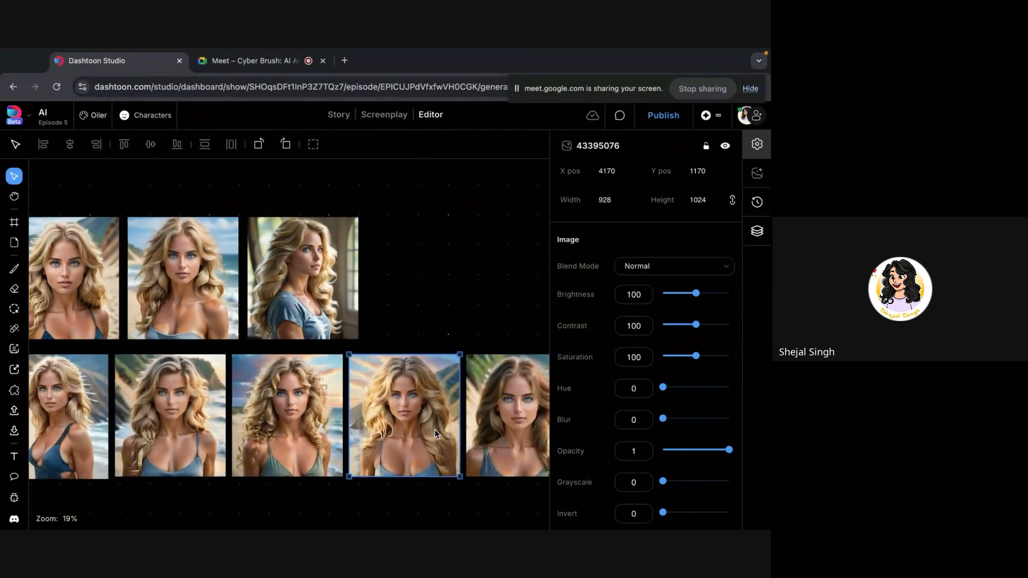
# Move the three upper portraits together so they sit centred above the six-portrait row, starting over its third image
pyautogui.scroll(-2, 340, 279)
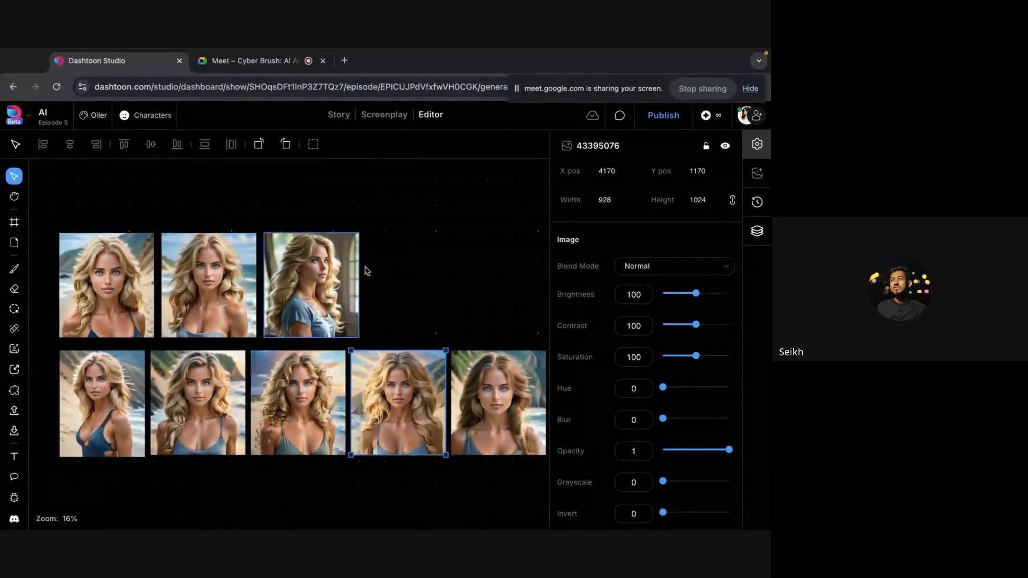
pyautogui.moveTo(63, 216); pyautogui.dragTo(357, 300)
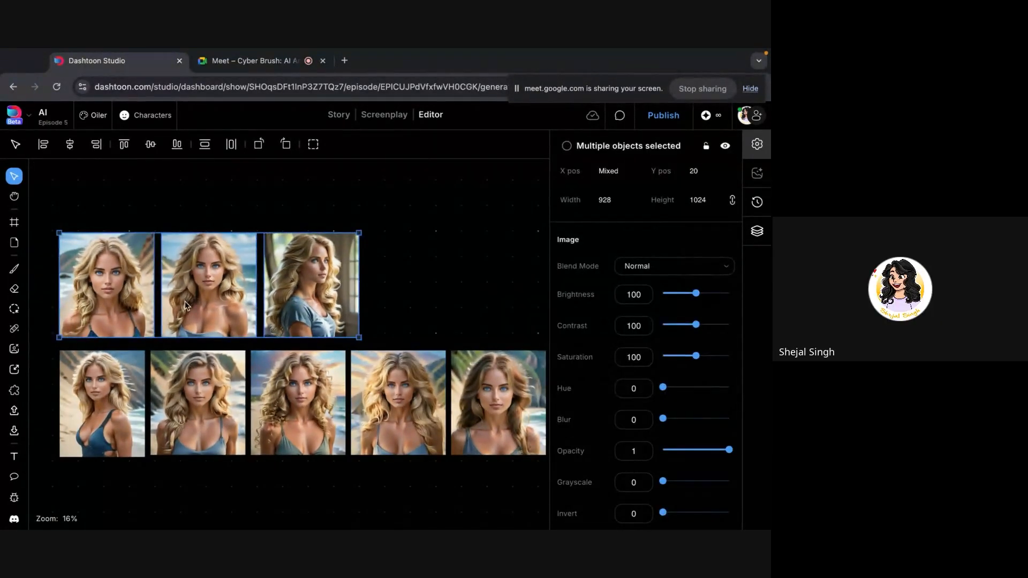
pyautogui.moveTo(185, 302); pyautogui.dragTo(375, 309)
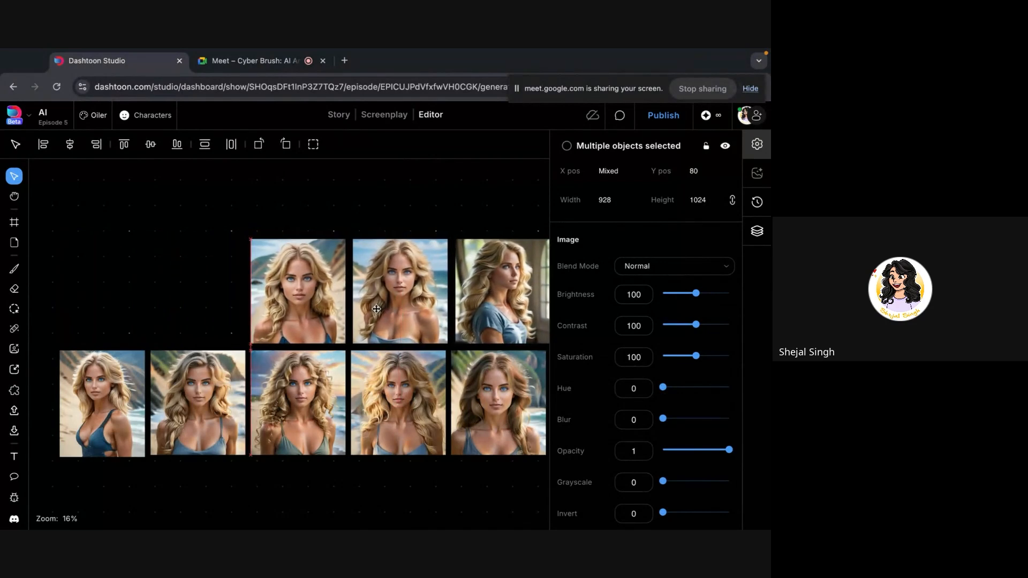
pyautogui.click(393, 174)
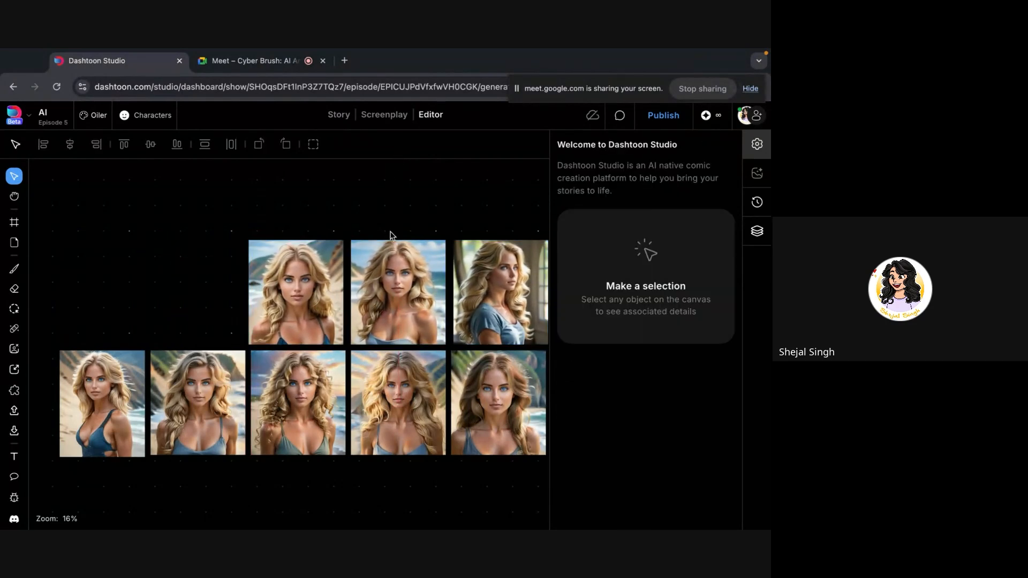
# Examine the fourth, fifth and sixth portraits of the lower row individually, and review the whole six-portrait row as a group
pyautogui.hscroll(3, 390, 236)
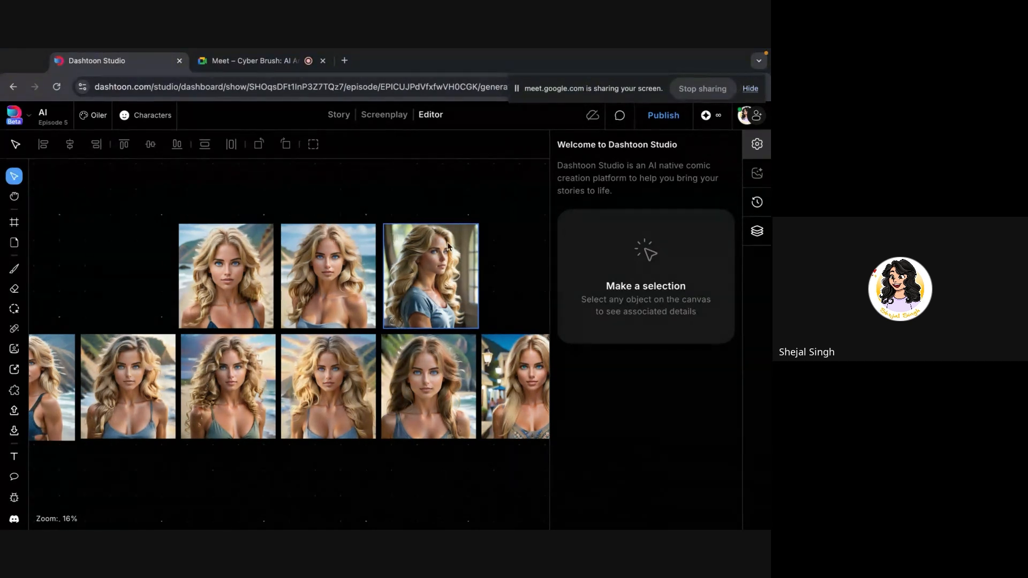
pyautogui.click(325, 409)
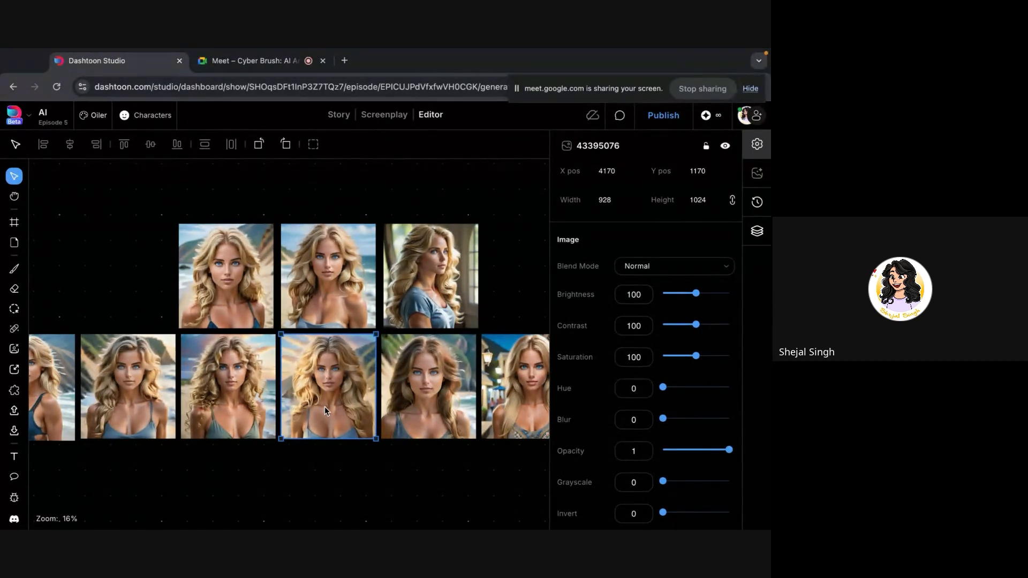
pyautogui.click(467, 417)
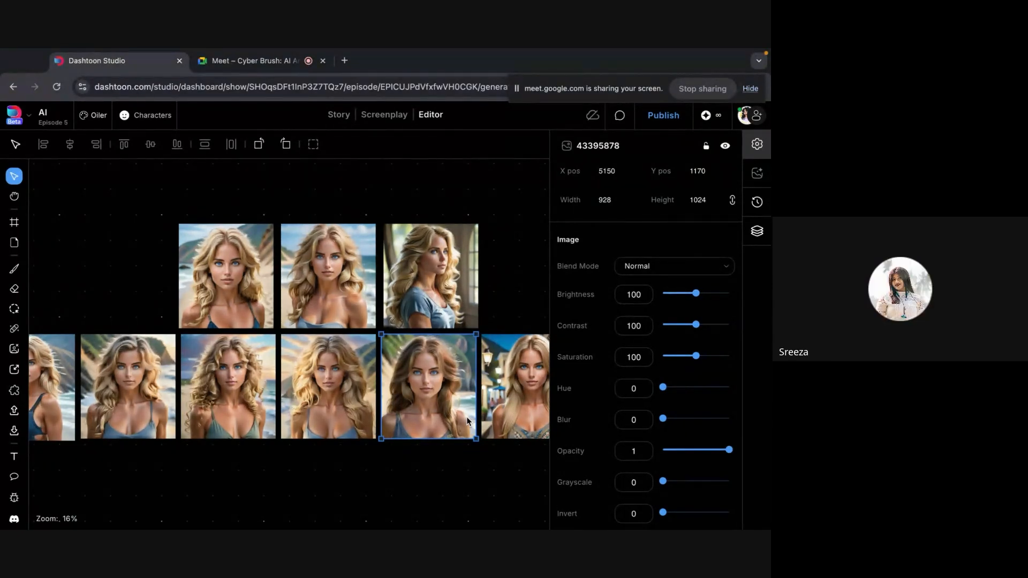
pyautogui.hscroll(5, 477, 412)
pyautogui.scroll(1, 488, 407)
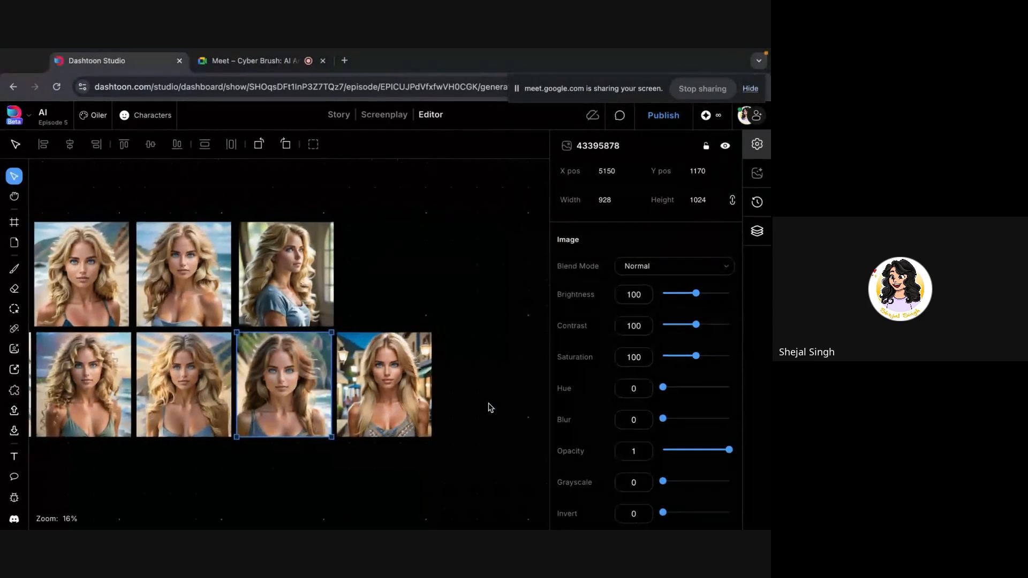
pyautogui.click(429, 406)
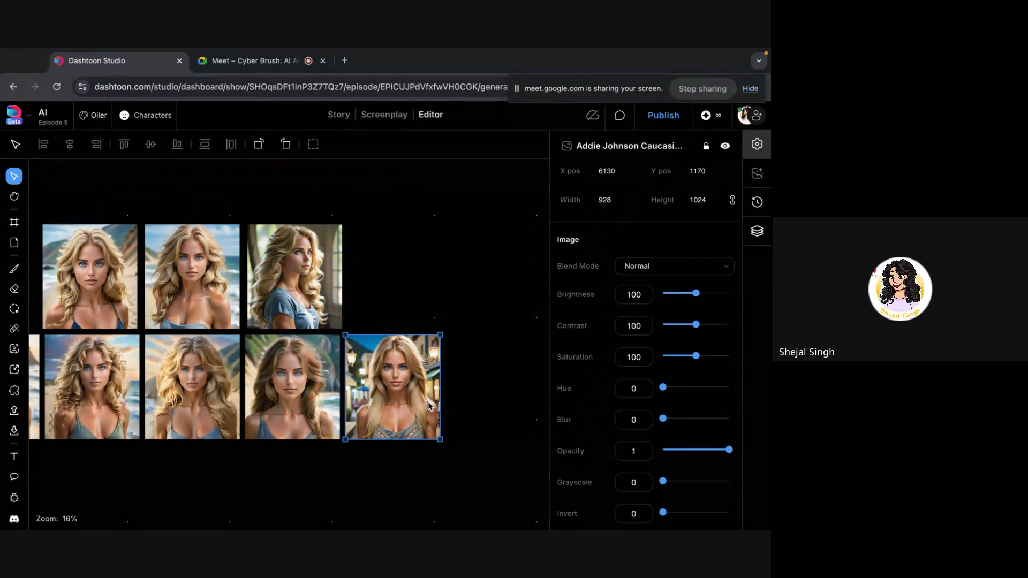
pyautogui.click(467, 220)
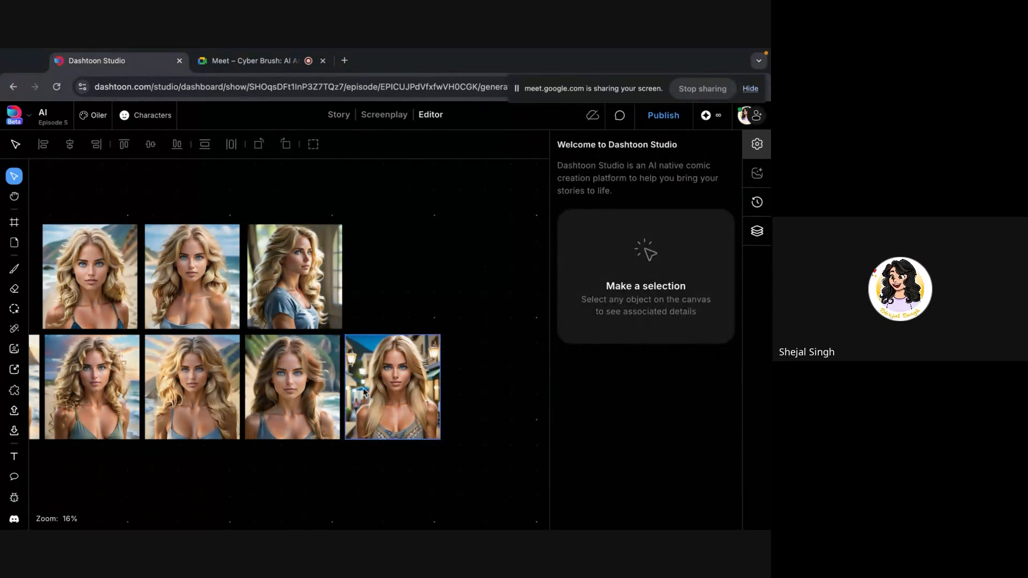
pyautogui.scroll(-3, 365, 392)
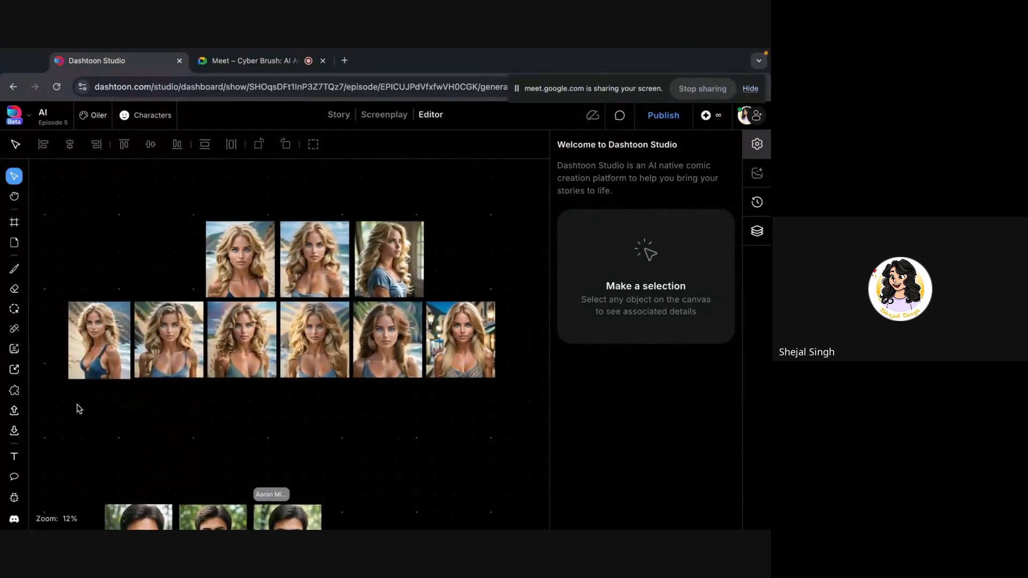
pyautogui.moveTo(56, 344); pyautogui.dragTo(543, 343)
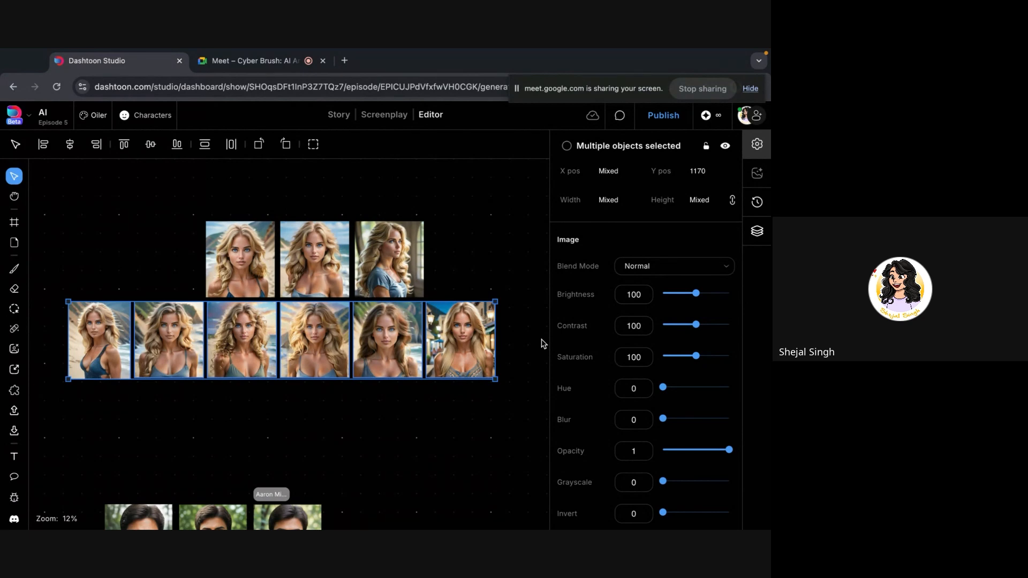
pyautogui.click(416, 475)
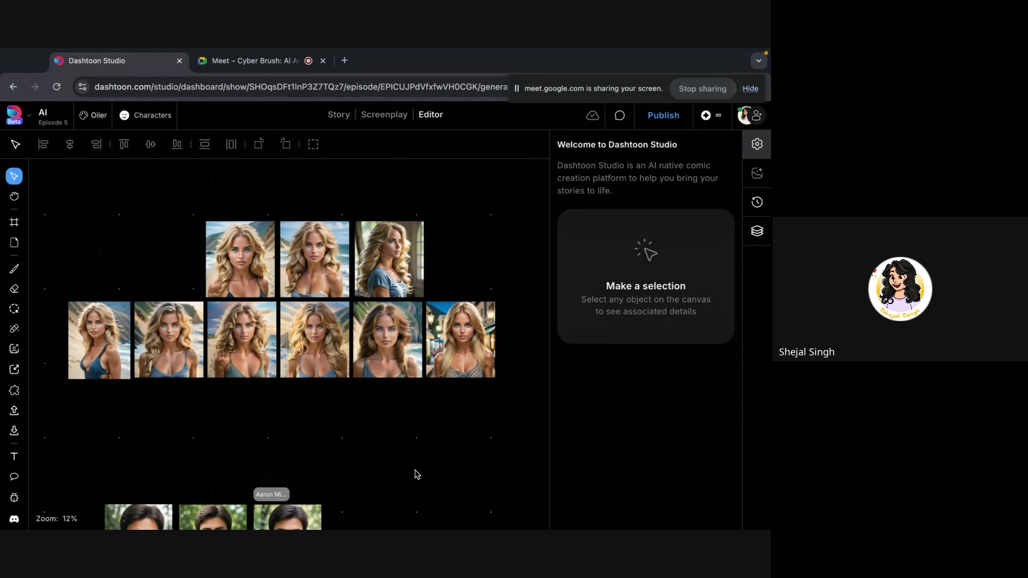
# Examine the three portraits of the dark-haired bearded man at closer range, individually and side by side
pyautogui.scroll(-8, 381, 447)
pyautogui.hscroll(-4, 380, 448)
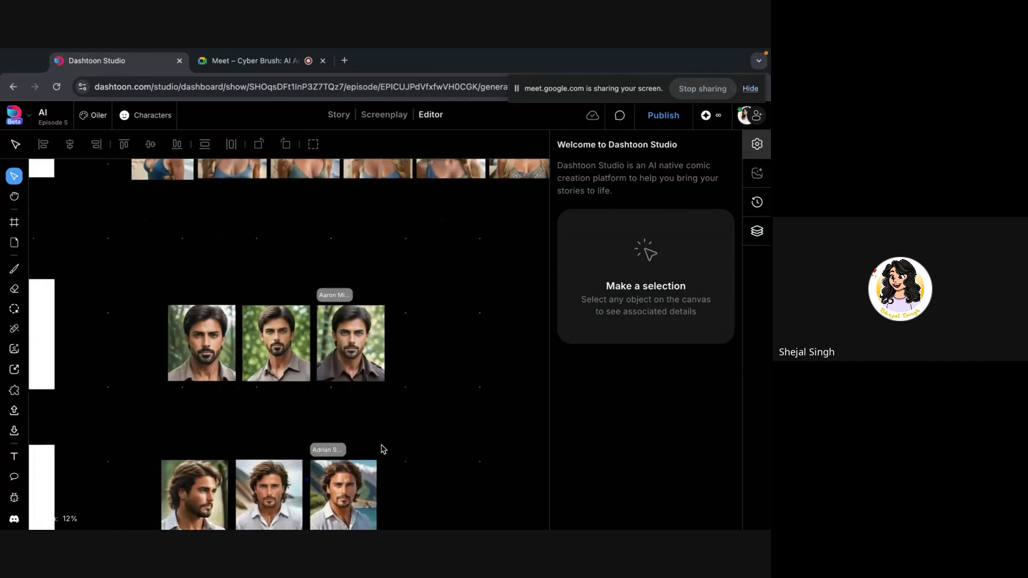
pyautogui.scroll(5, 381, 447)
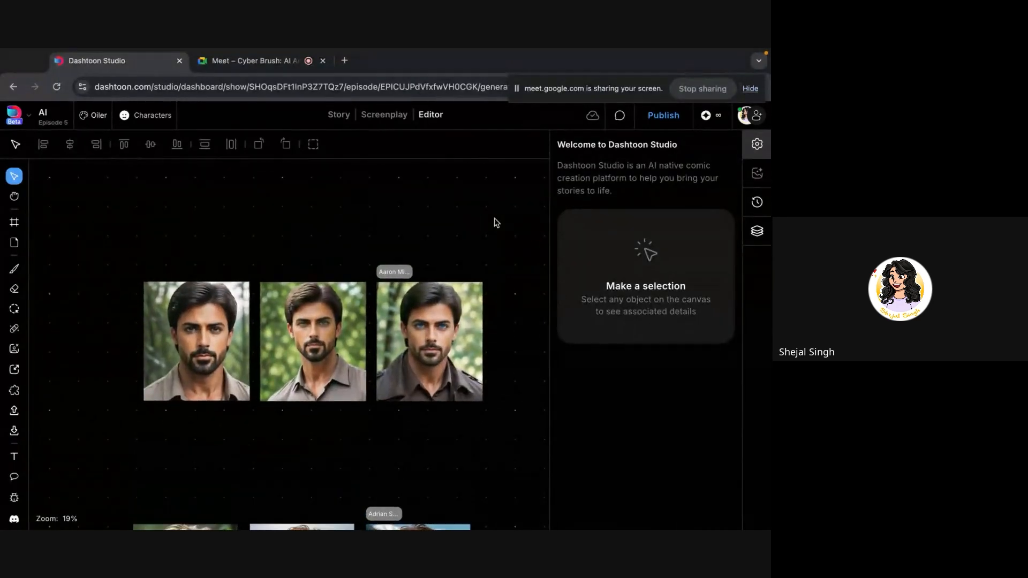
pyautogui.scroll(5, 486, 282)
pyautogui.hscroll(-1, 507, 285)
pyautogui.scroll(-1, 507, 285)
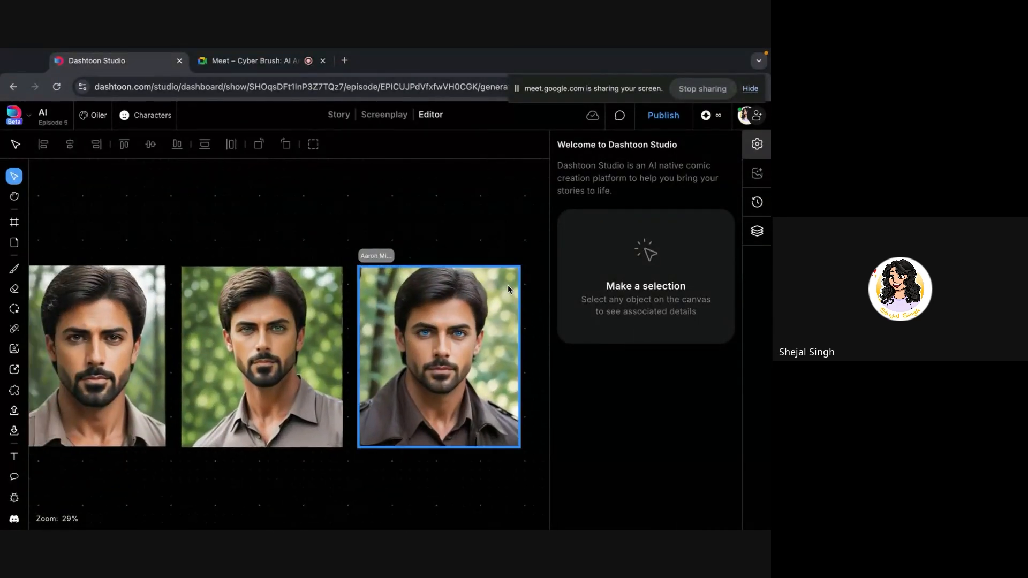
pyautogui.scroll(-2, 508, 285)
pyautogui.scroll(1, 459, 284)
pyautogui.hscroll(-1, 459, 284)
pyautogui.scroll(2, 458, 284)
pyautogui.scroll(-1, 458, 284)
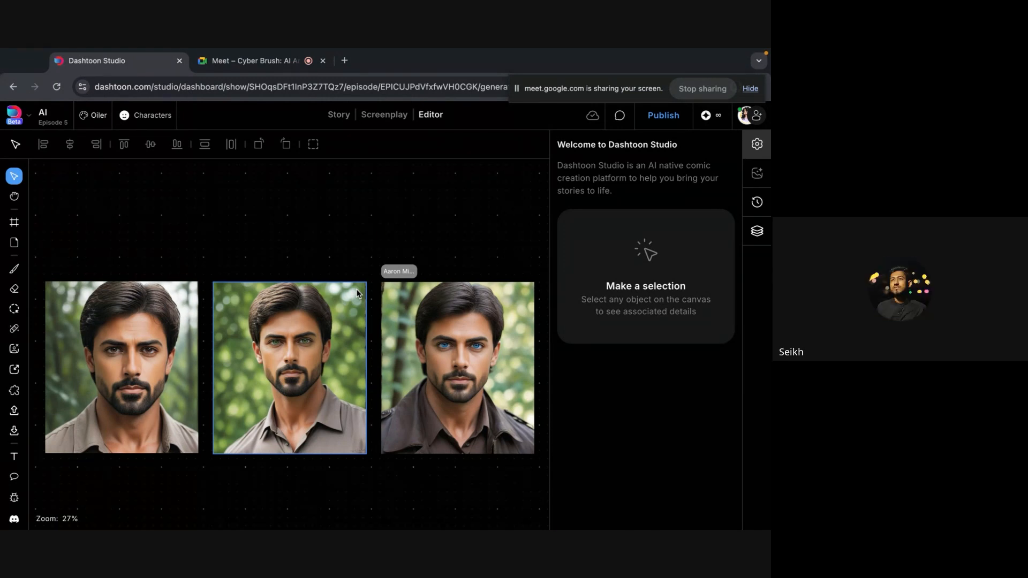
# Examine the three portraits of the man in the white shirt and the four portraits of the curly-haired young man below them
pyautogui.scroll(-8, 321, 348)
pyautogui.scroll(2, 304, 399)
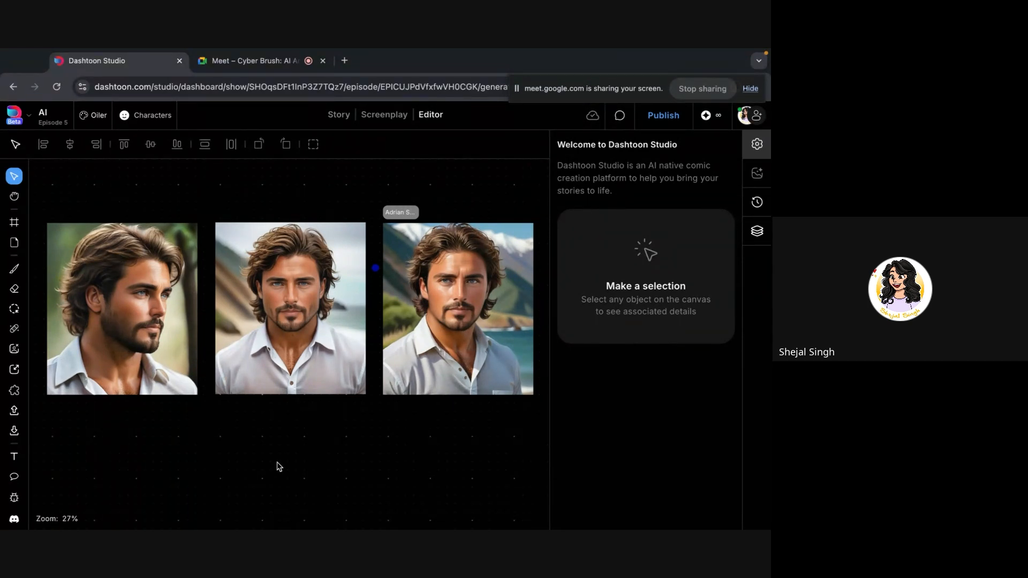
pyautogui.scroll(-5, 277, 461)
pyautogui.scroll(-5, 300, 416)
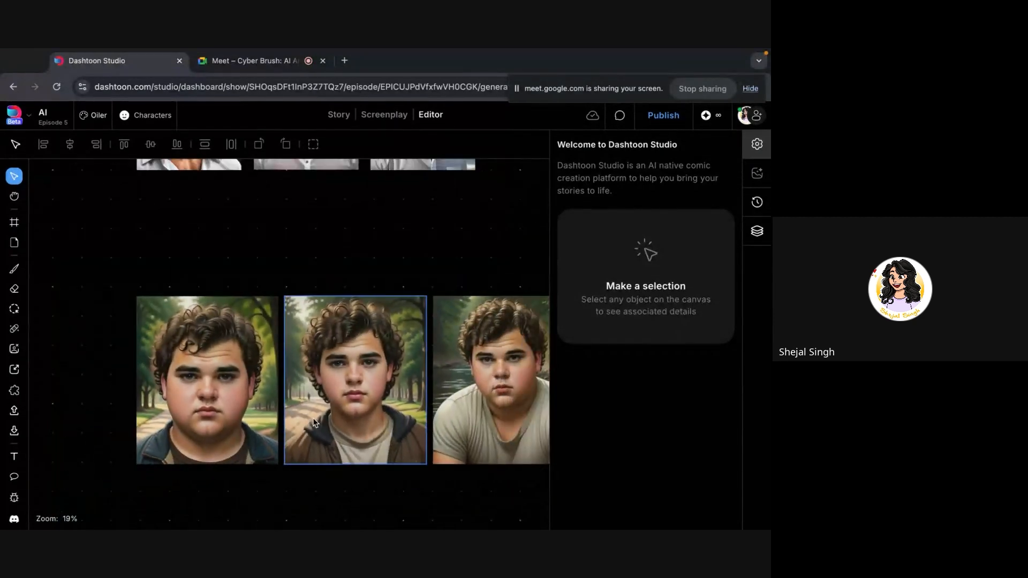
pyautogui.scroll(-3, 377, 396)
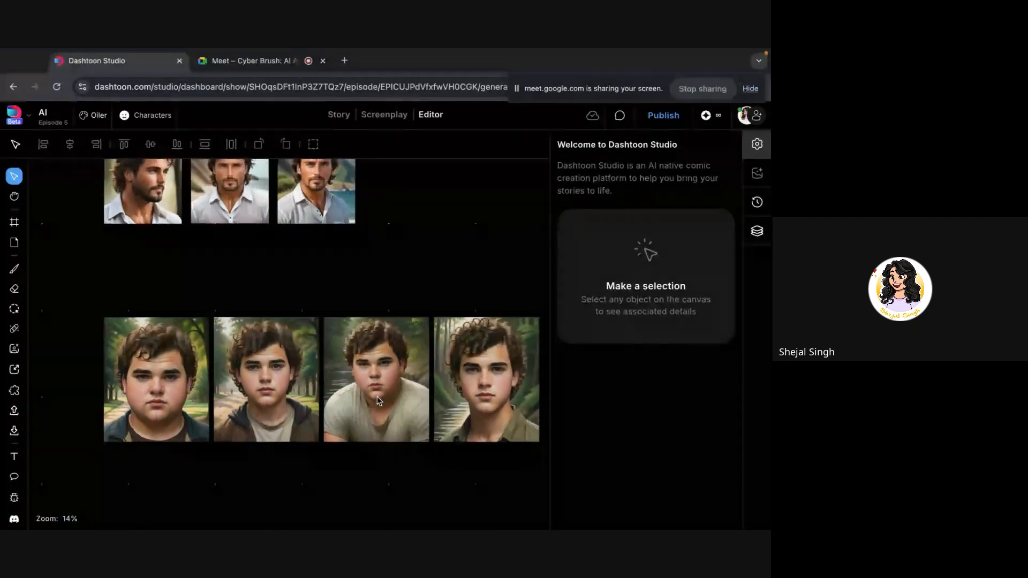
pyautogui.scroll(-2, 377, 396)
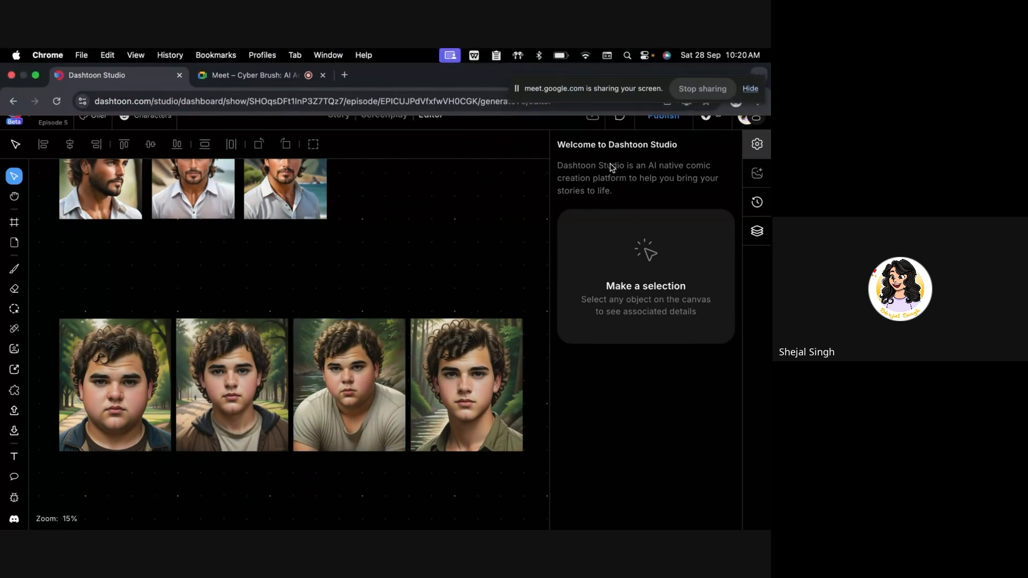
pyautogui.scroll(-5, 456, 266)
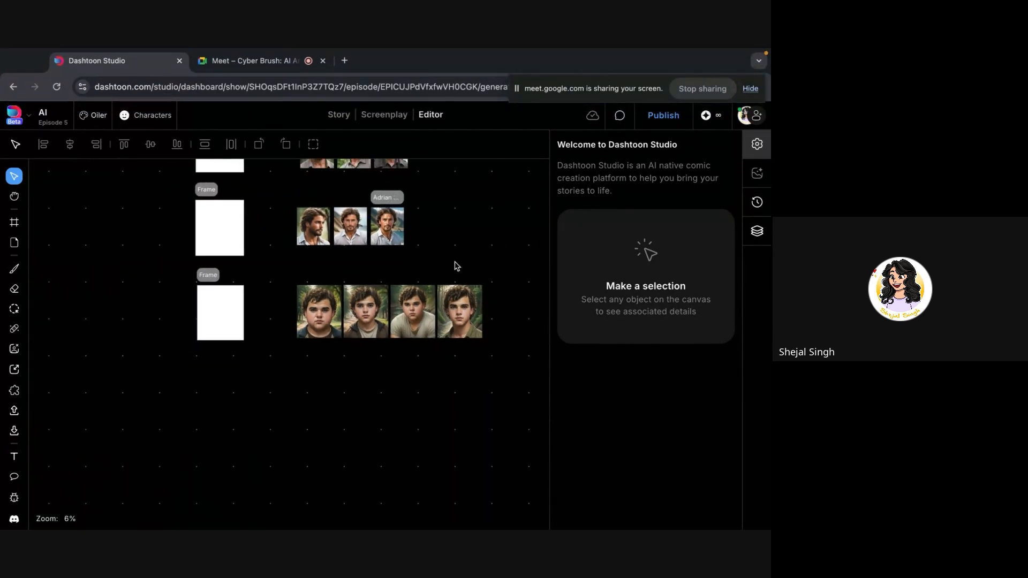
# Compare the male character rows in overview, singling out the first dark-haired bearded man portrait and the first curly-haired young man portrait
pyautogui.scroll(2, 456, 266)
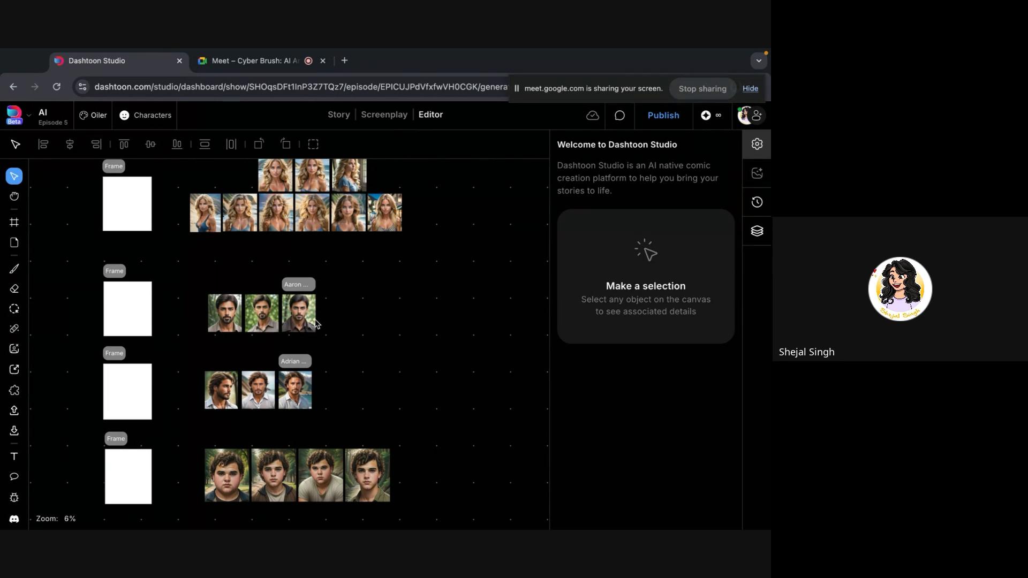
pyautogui.click(271, 321)
pyautogui.click(218, 317)
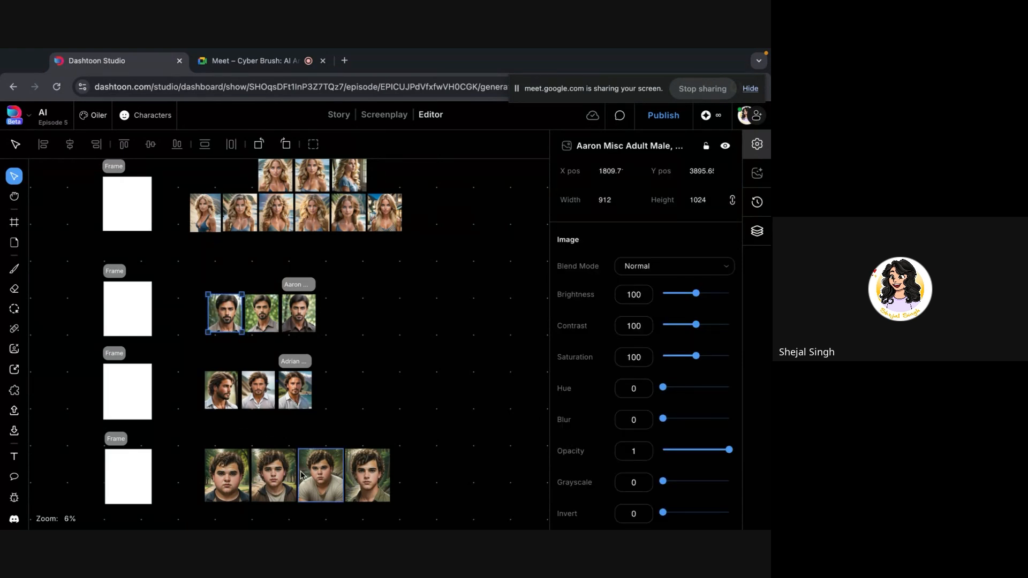
pyautogui.click(230, 461)
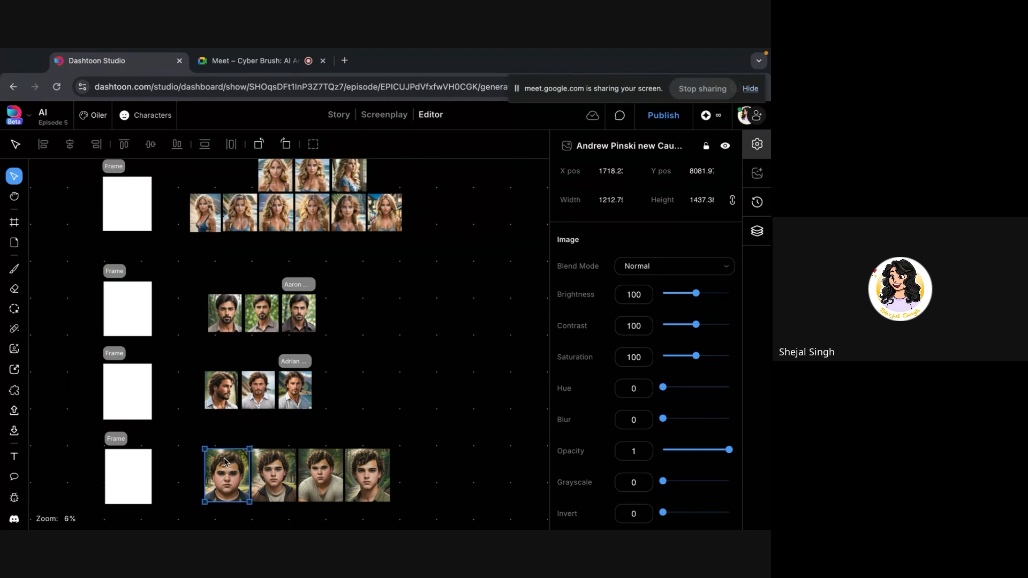
pyautogui.click(330, 265)
# Compare the six lower portraits of the blonde woman, taken as a group, with the first reference portrait above them
pyautogui.scroll(5, 331, 265)
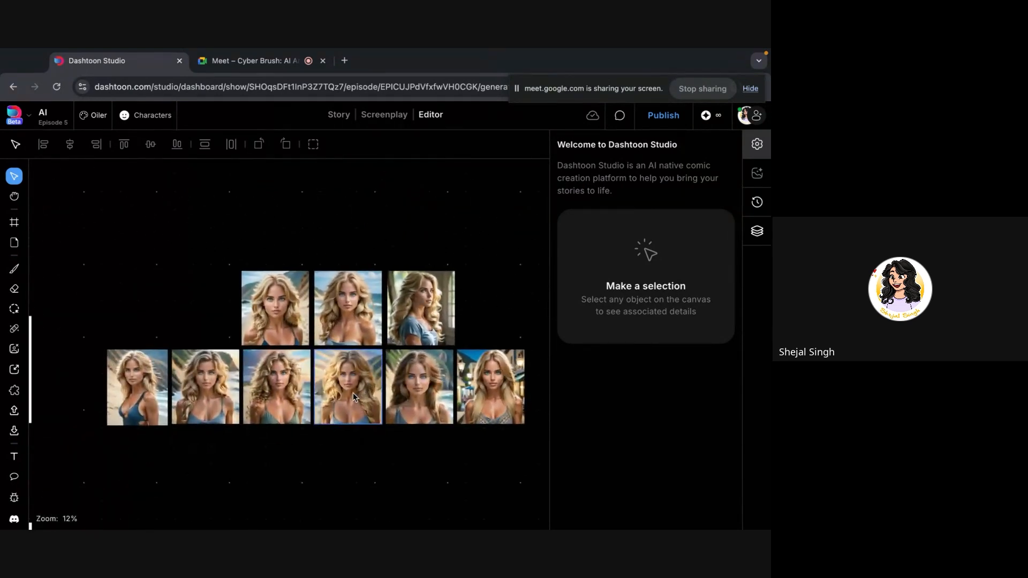
pyautogui.scroll(1, 352, 393)
pyautogui.hscroll(1, 303, 429)
pyautogui.scroll(-1, 303, 428)
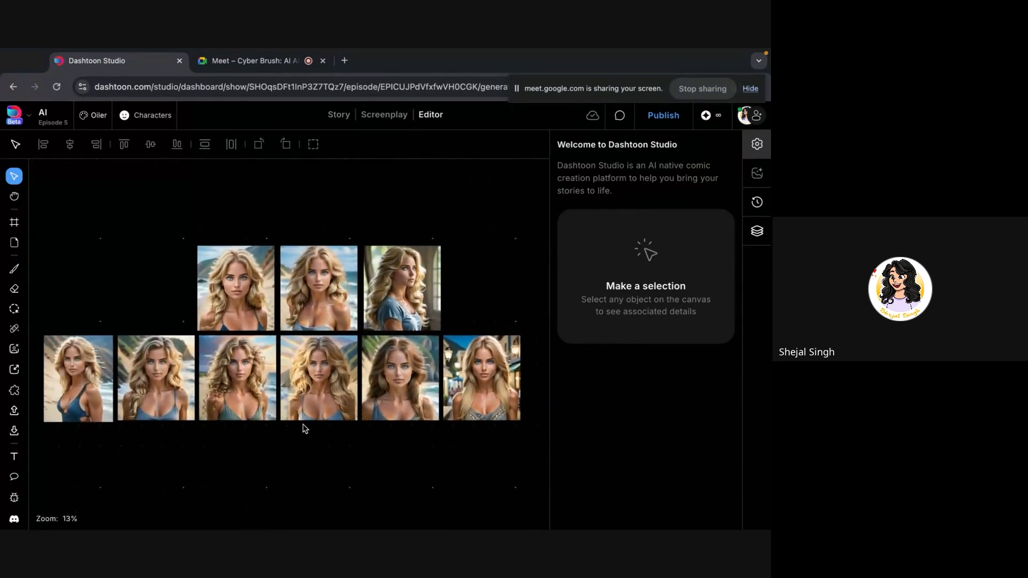
pyautogui.moveTo(68, 445); pyautogui.dragTo(500, 396)
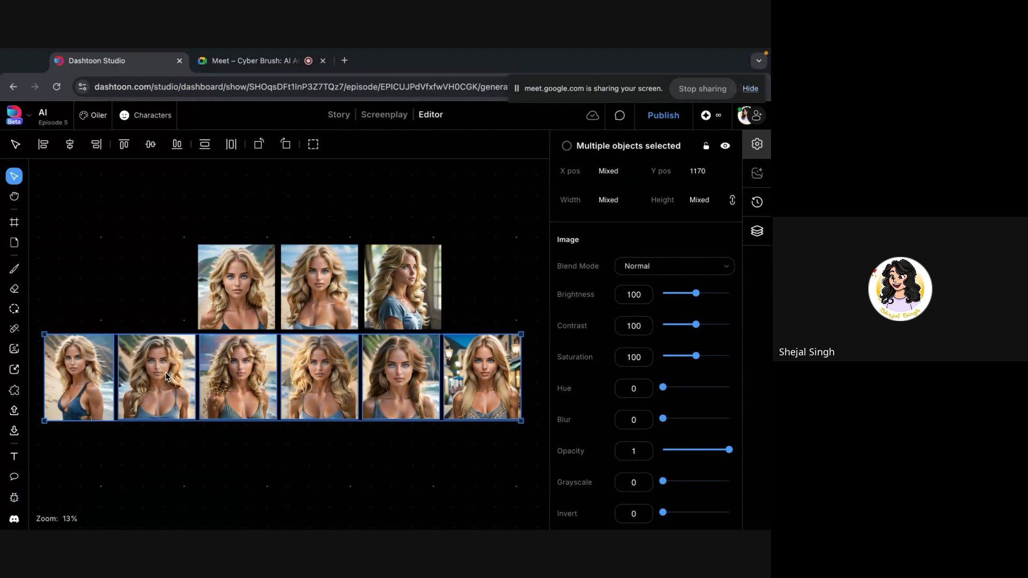
pyautogui.click(234, 290)
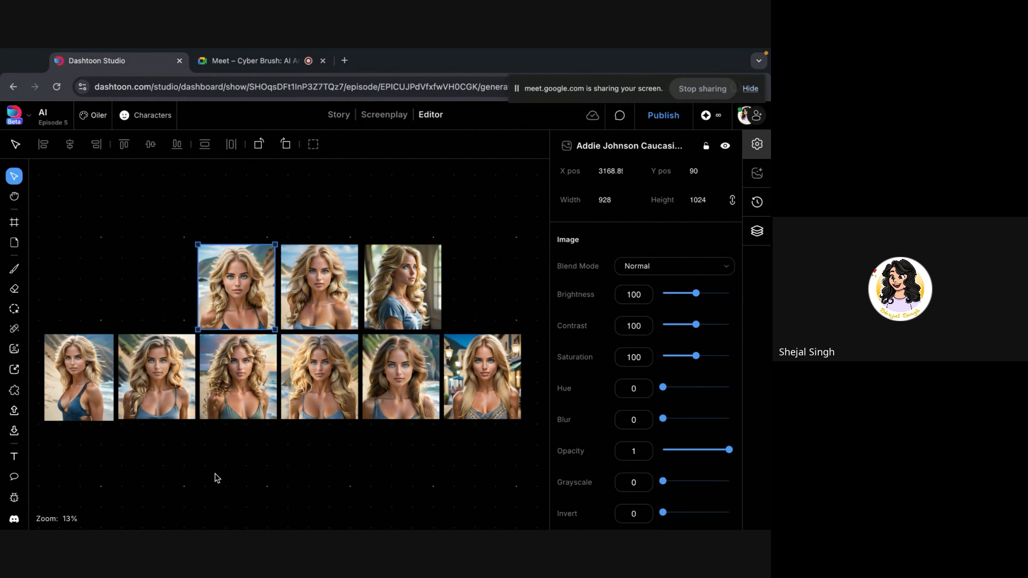
# Inspect the fifth portrait in the blonde woman's lower row up close, and review the whole six-portrait row again
pyautogui.click(411, 377)
pyautogui.scroll(5, 411, 376)
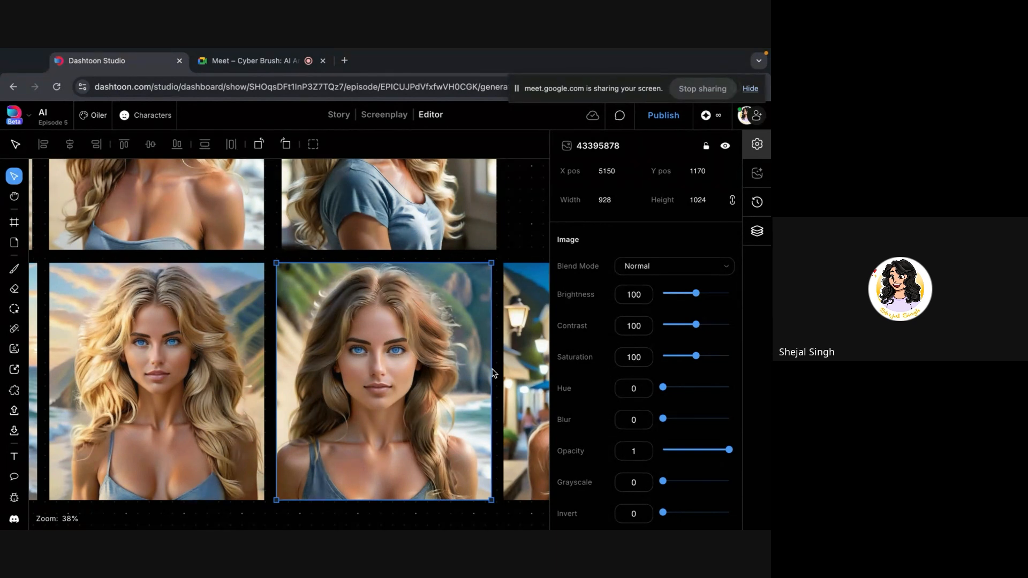
pyautogui.scroll(-10, 506, 329)
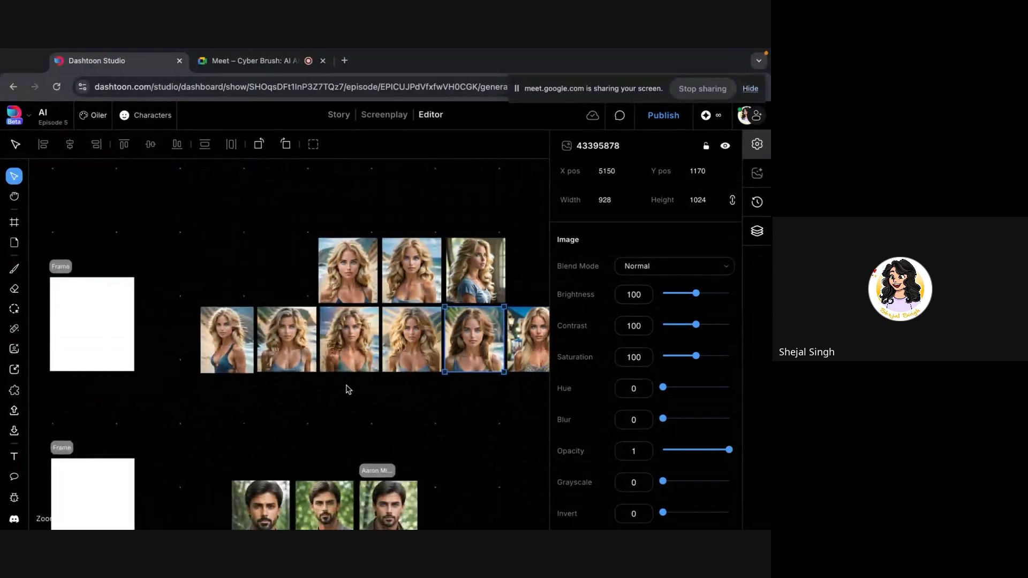
pyautogui.moveTo(203, 399); pyautogui.dragTo(511, 334)
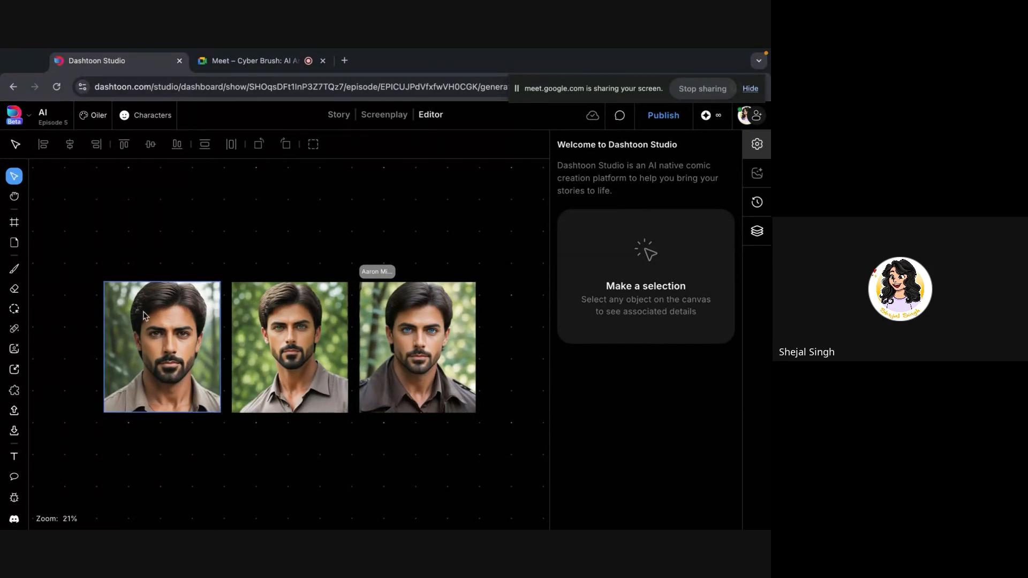
# Review the three portraits of the dark-haired bearded man together as a group
pyautogui.moveTo(89, 256); pyautogui.dragTo(531, 457)
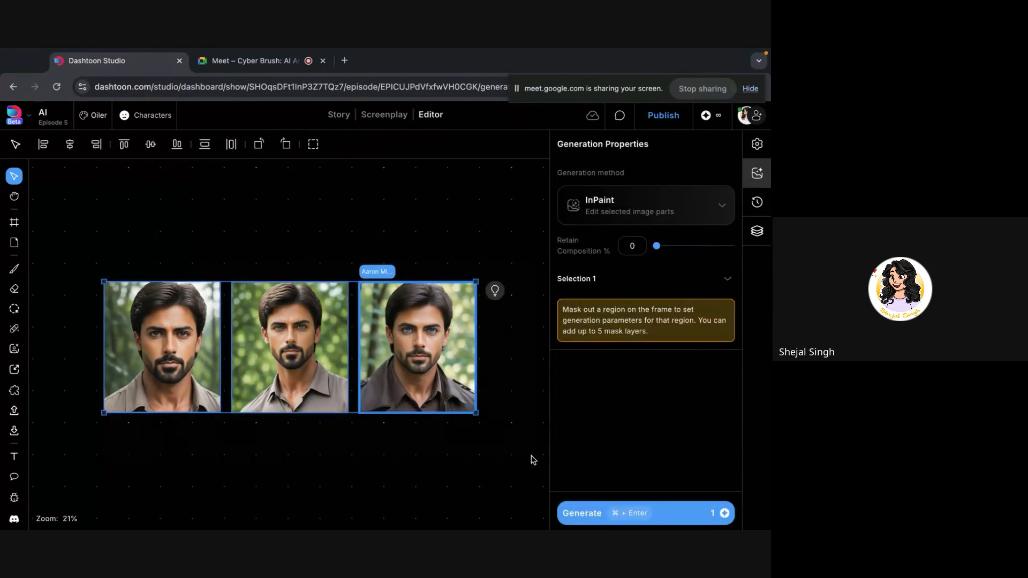
pyautogui.click(267, 212)
pyautogui.moveTo(72, 239); pyautogui.dragTo(429, 441)
pyautogui.click(355, 198)
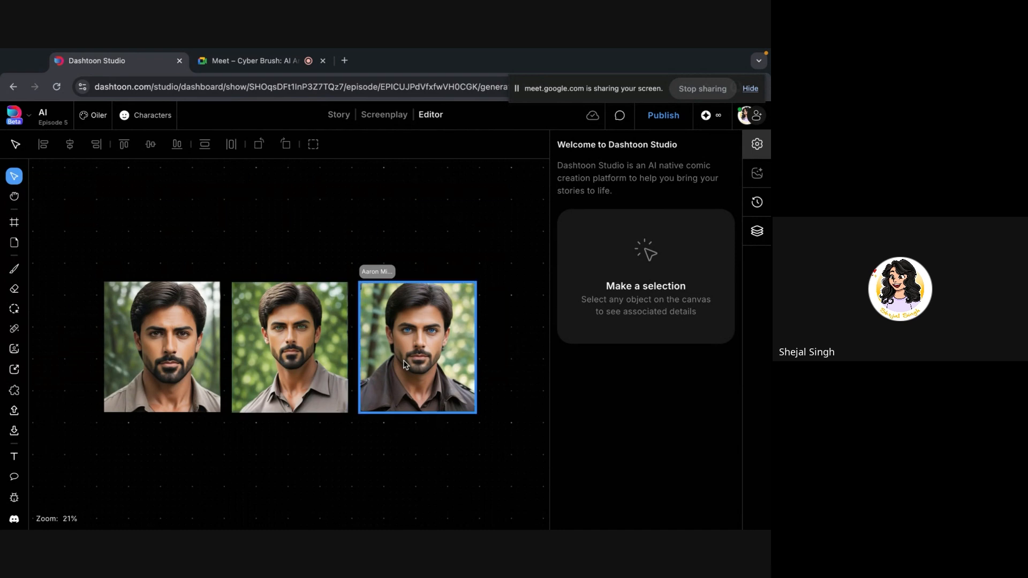
# Mask the face, hair and neck of the third bearded man portrait, the one in the dark coat, with a 64-wide mask brush
pyautogui.scroll(3, 458, 286)
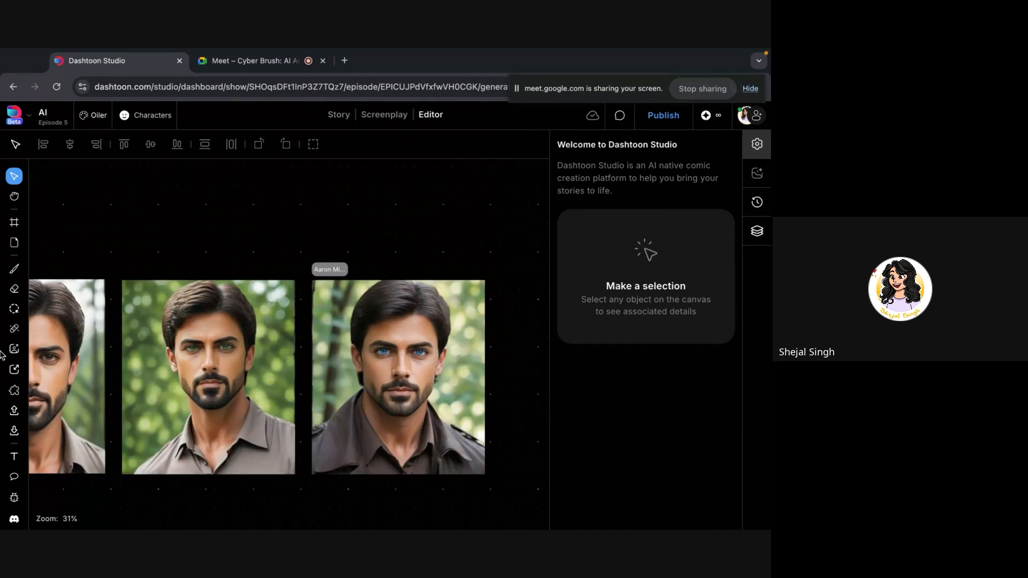
pyautogui.click(11, 324)
pyautogui.click(407, 398)
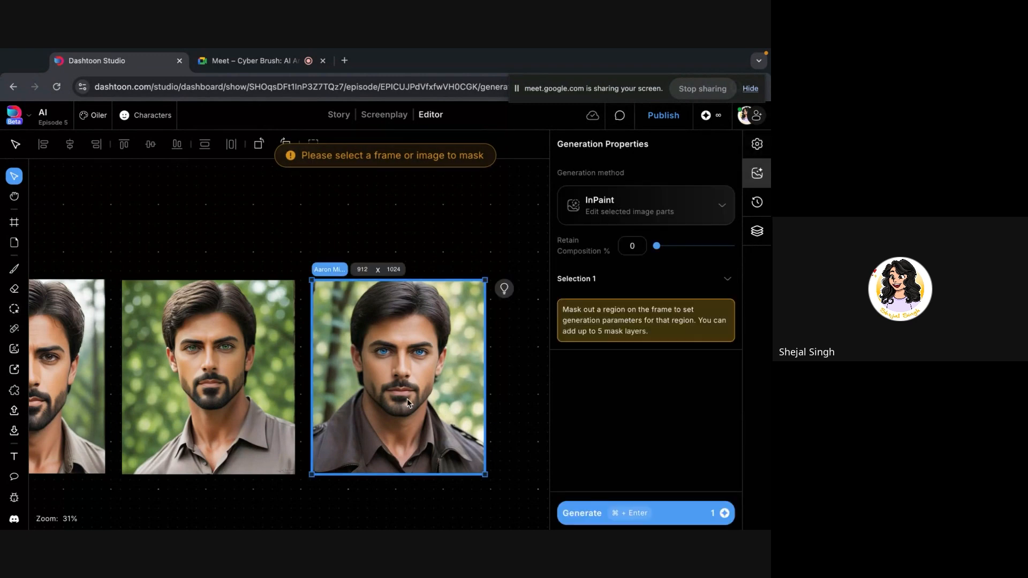
pyautogui.click(14, 309)
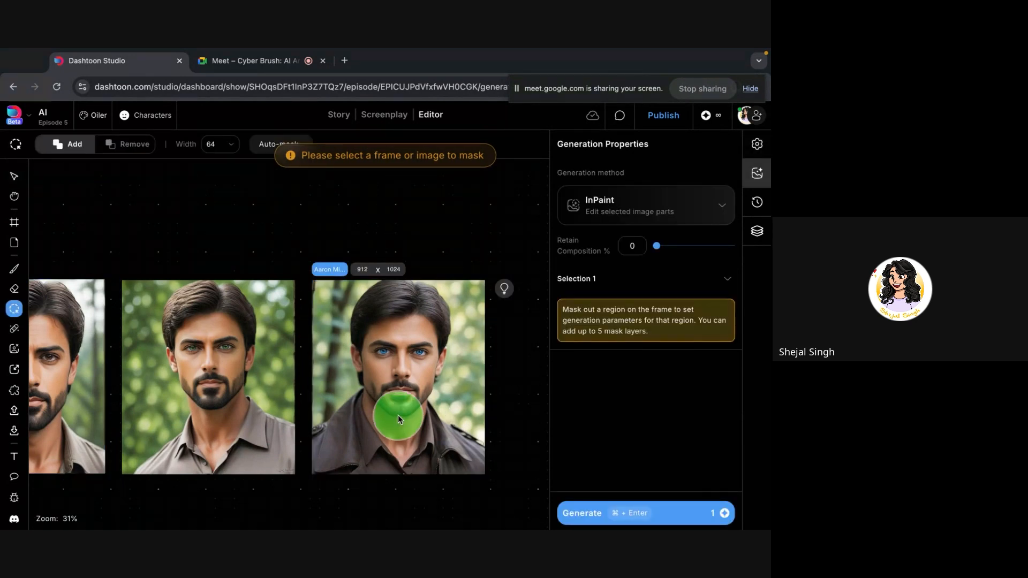
pyautogui.moveTo(398, 416)
pyautogui.mouseDown()
pyautogui.moveTo(355, 364)
pyautogui.moveTo(352, 311)
pyautogui.moveTo(374, 296)
pyautogui.moveTo(429, 325)
pyautogui.moveTo(419, 417)
pyautogui.moveTo(382, 384)
pyautogui.moveTo(398, 281)
pyautogui.moveTo(416, 383)
pyautogui.moveTo(429, 284)
pyautogui.mouseUp()
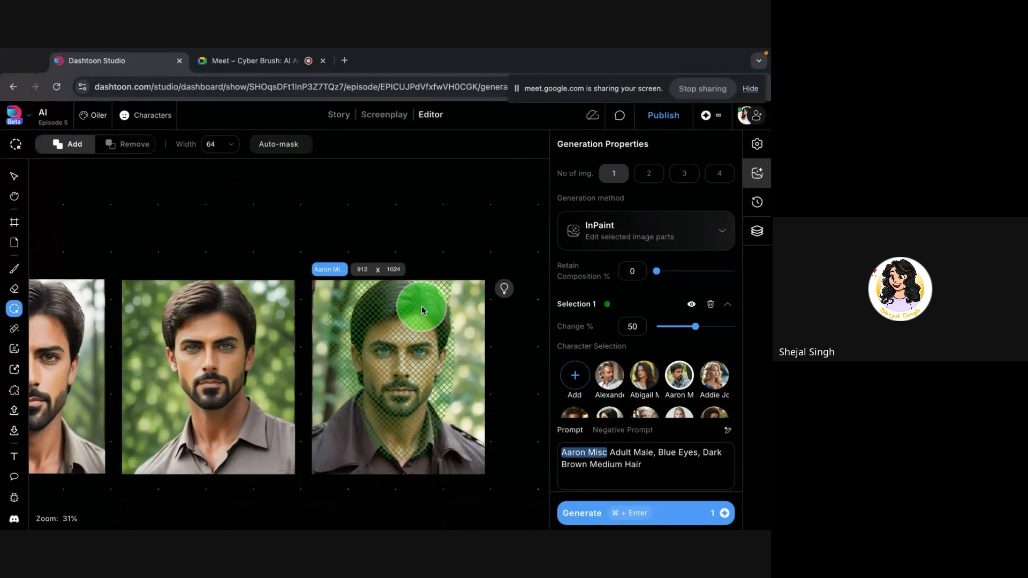
# Replace the prompt with the bearded man's character preset, set Change to 88%, and generate one inpainted image
pyautogui.click(615, 455)
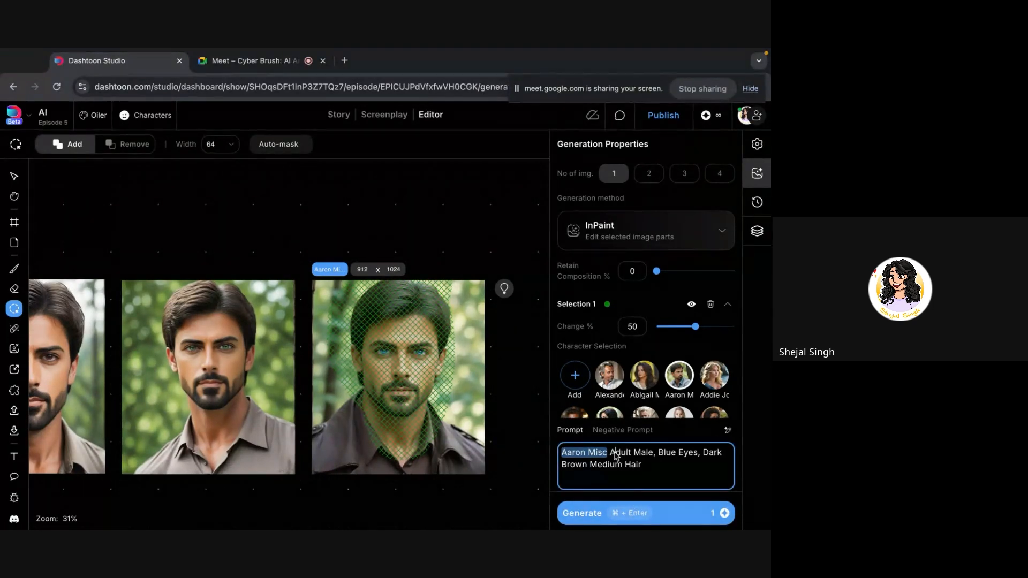
pyautogui.press('super+a')
pyautogui.press('BackSpace')
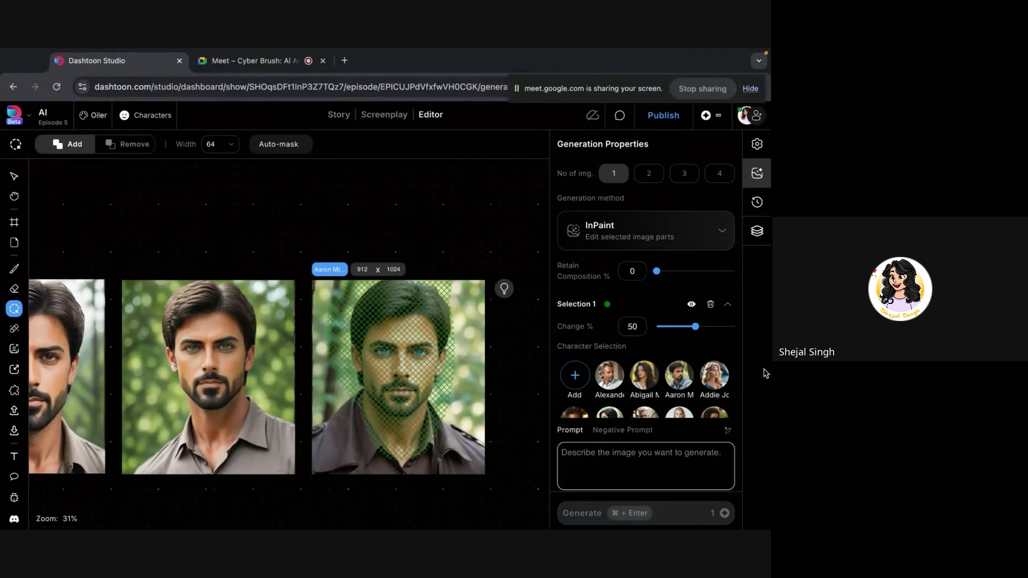
pyautogui.click(678, 375)
pyautogui.moveTo(712, 327); pyautogui.dragTo(727, 333)
pyautogui.click(598, 515)
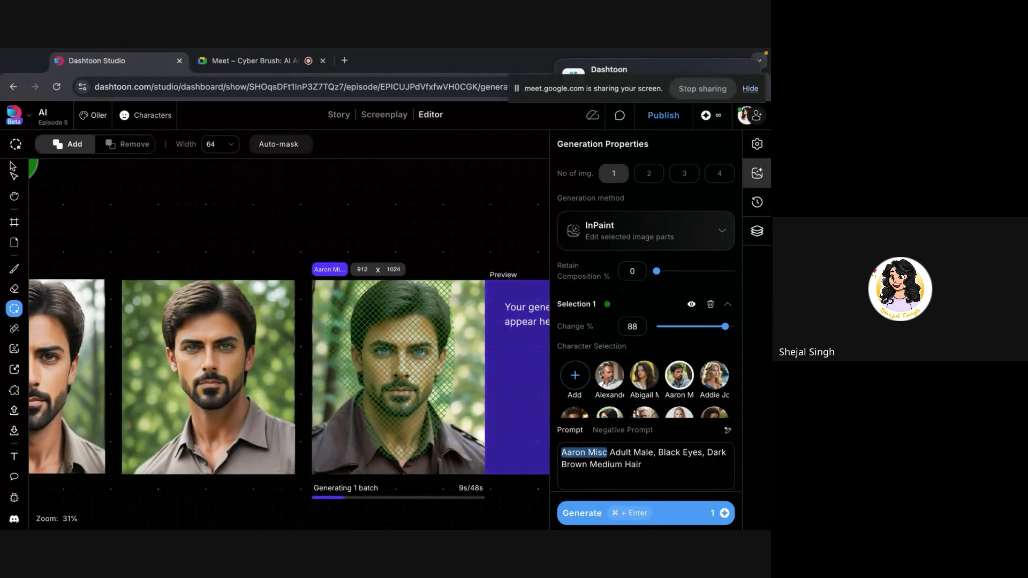
# Examine the generated preview's face and eyes up close against the masked original portrait
pyautogui.click(14, 176)
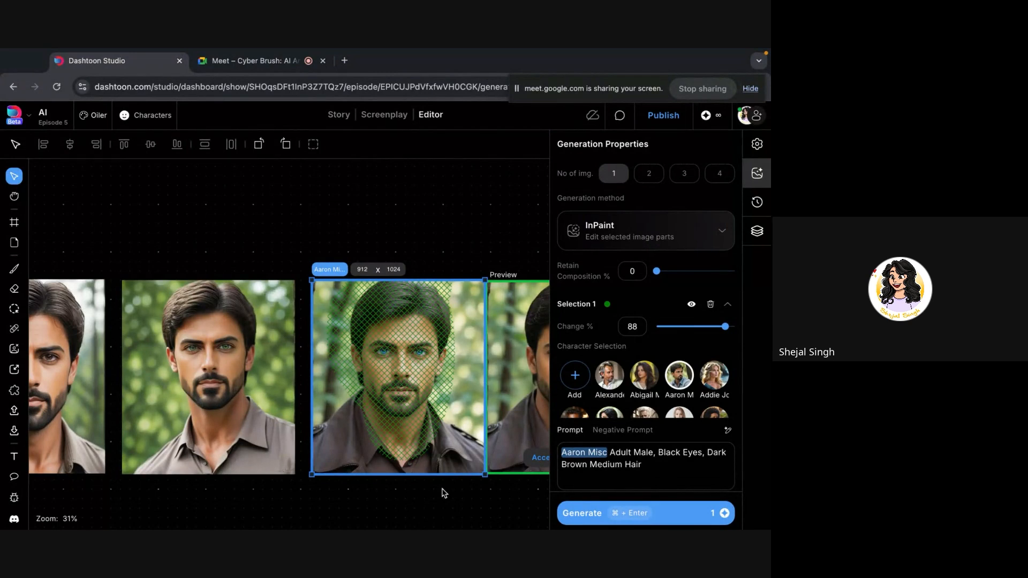
pyautogui.click(651, 467)
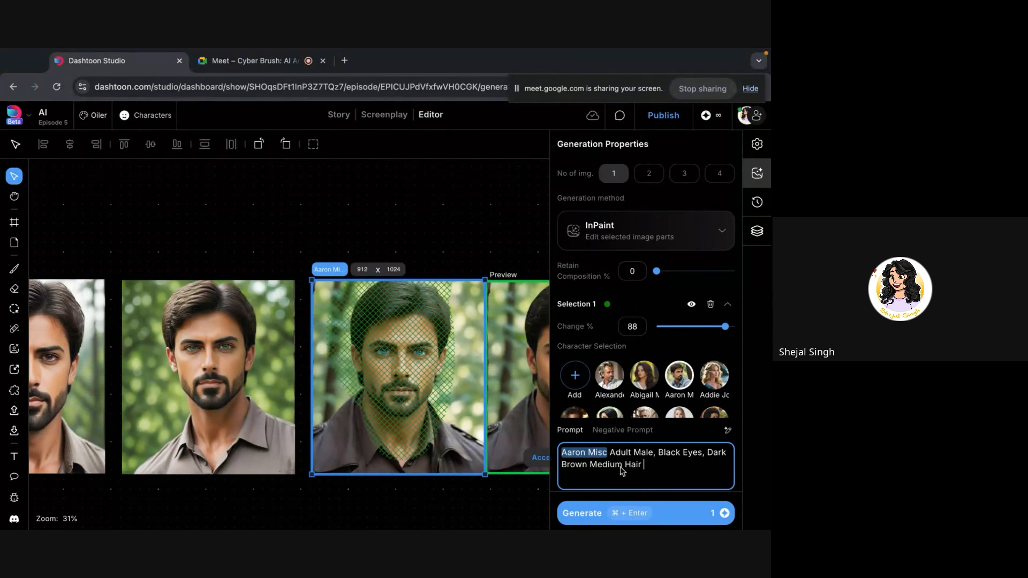
pyautogui.hscroll(1, 471, 328)
pyautogui.hscroll(5, 470, 328)
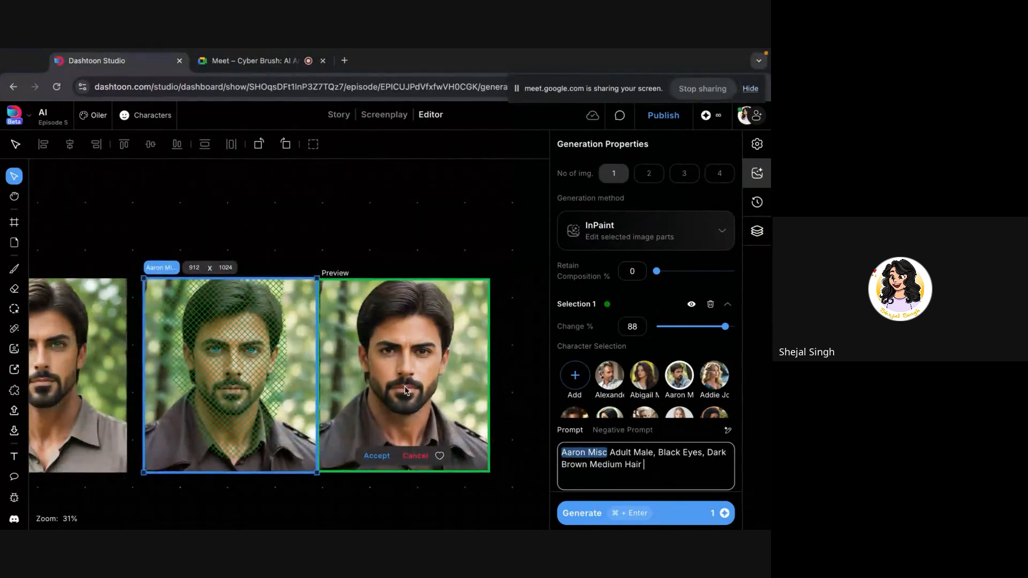
pyautogui.scroll(5, 404, 356)
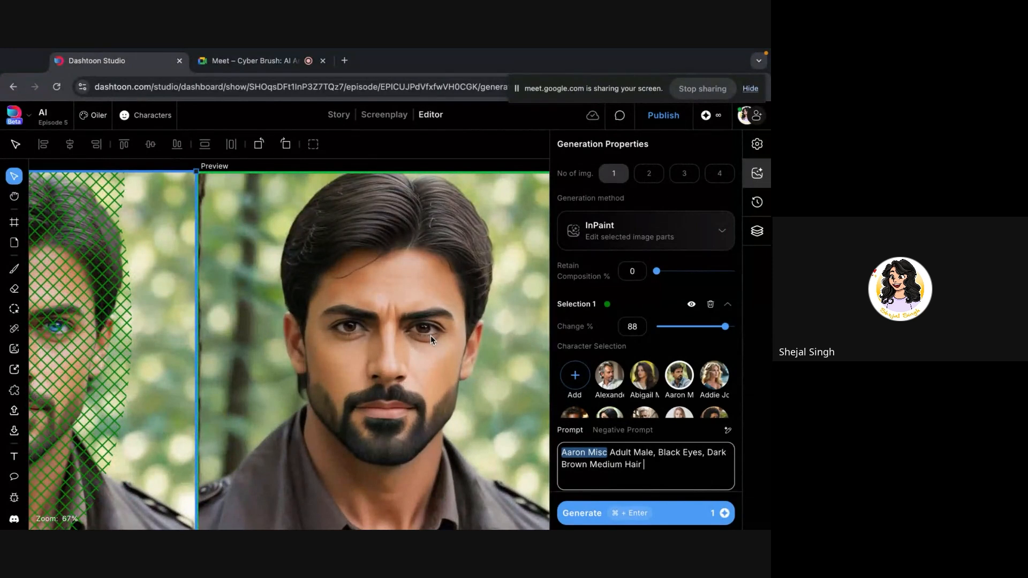
pyautogui.hscroll(-5, 70, 279)
# Accept the generated preview onto the third bearded man portrait, and undo it to bring back the masked original
pyautogui.moveTo(100, 310); pyautogui.dragTo(212, 529)
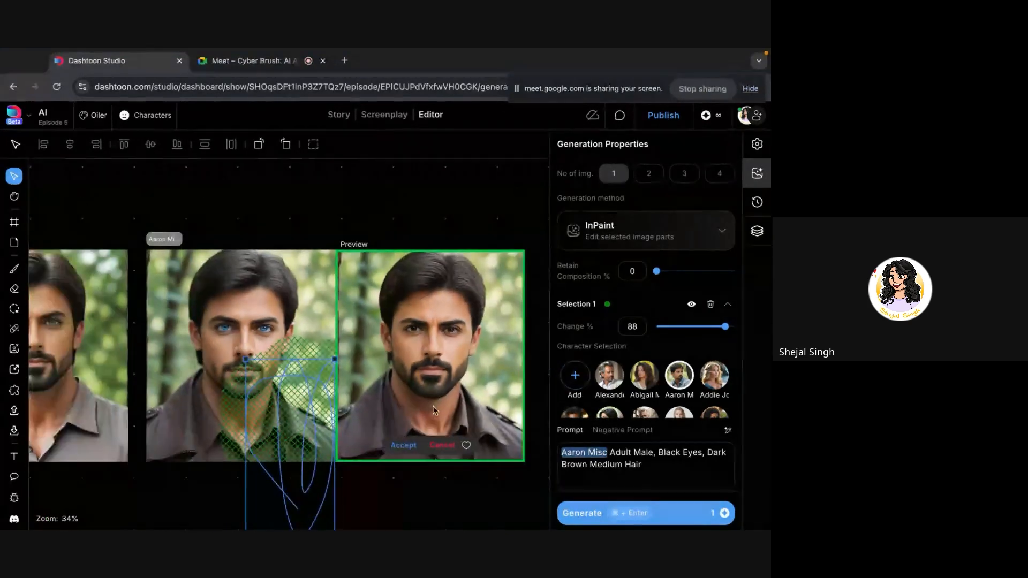
pyautogui.click(404, 445)
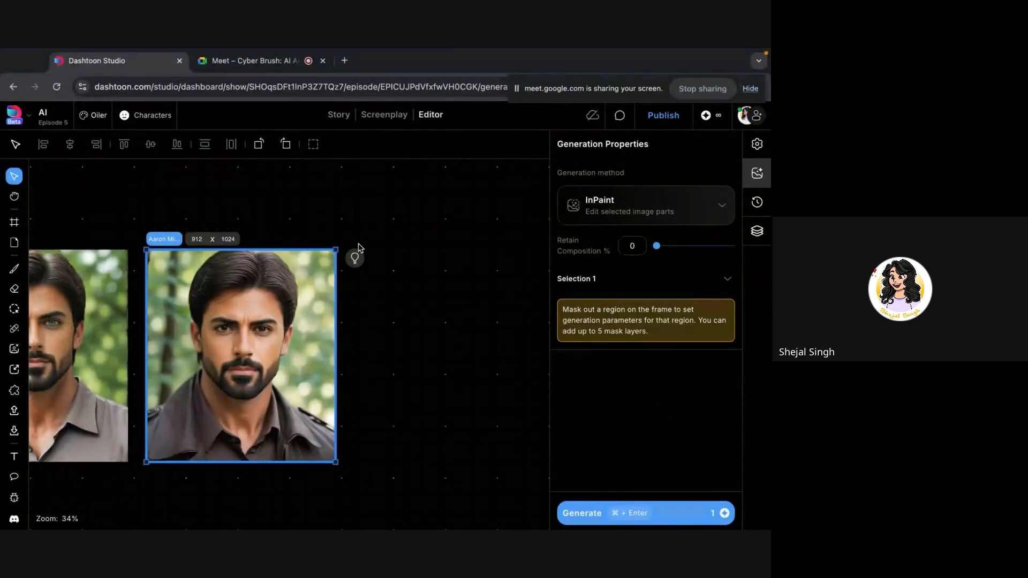
pyautogui.press('super+z')
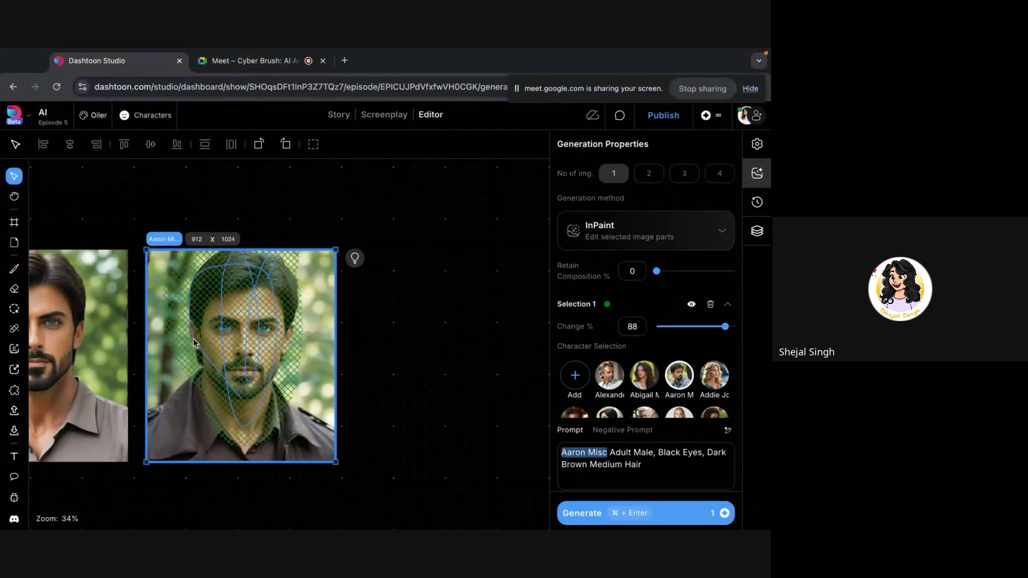
# Pull the masked original off the inpainted portrait of the man in the dark coat and delete it
pyautogui.moveTo(203, 339); pyautogui.dragTo(447, 334)
pyautogui.press('BackSpace')
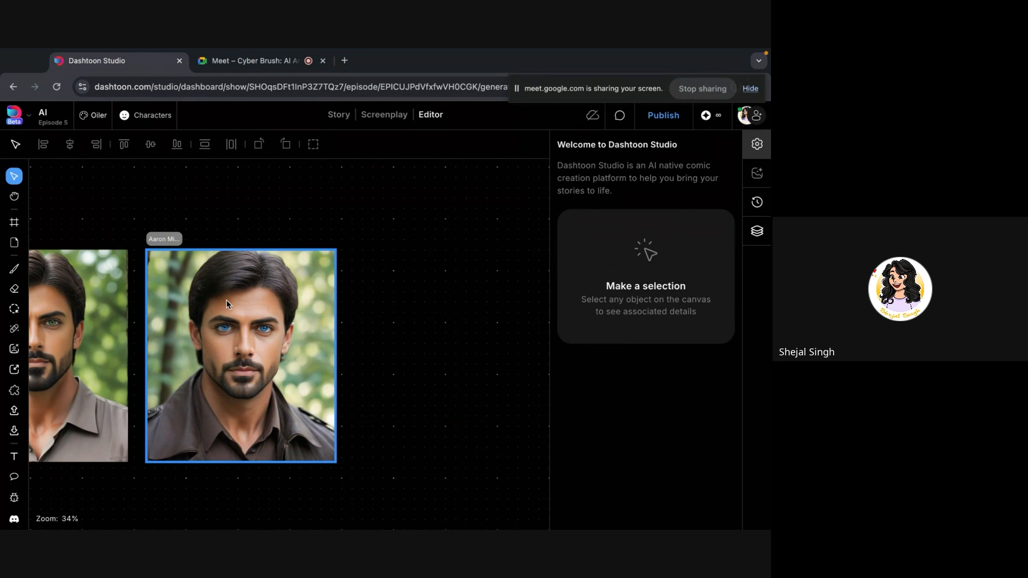
# Sample the blue of the portrait's eye, make it semi-transparent (#2b74a1ad), and paint a 19-wide hard-brush dot beside the portrait
pyautogui.scroll(5, 287, 319)
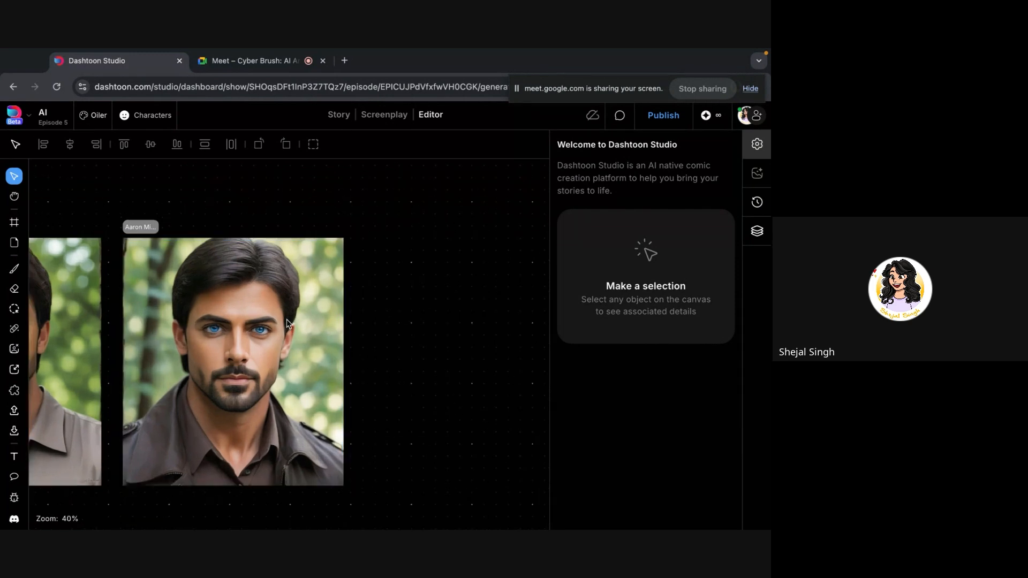
pyautogui.click(16, 308)
pyautogui.click(14, 269)
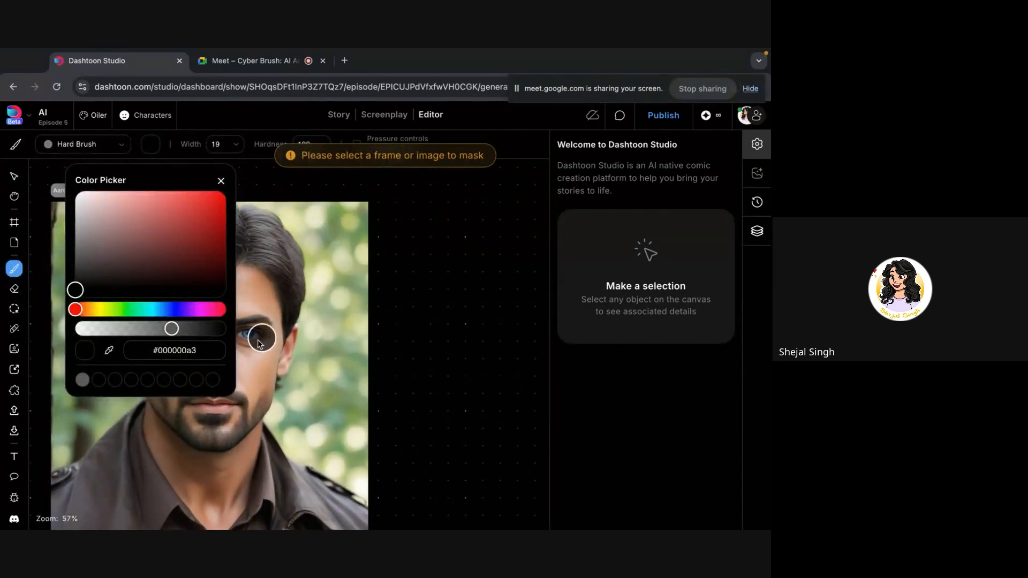
pyautogui.click(108, 350)
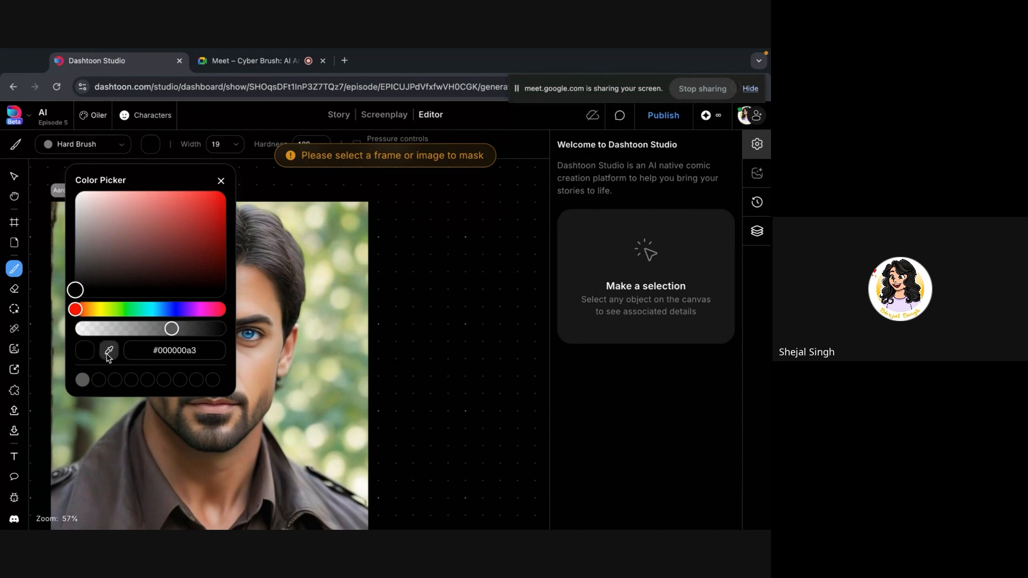
pyautogui.click(249, 334)
pyautogui.moveTo(225, 328); pyautogui.dragTo(177, 328)
pyautogui.click(468, 323)
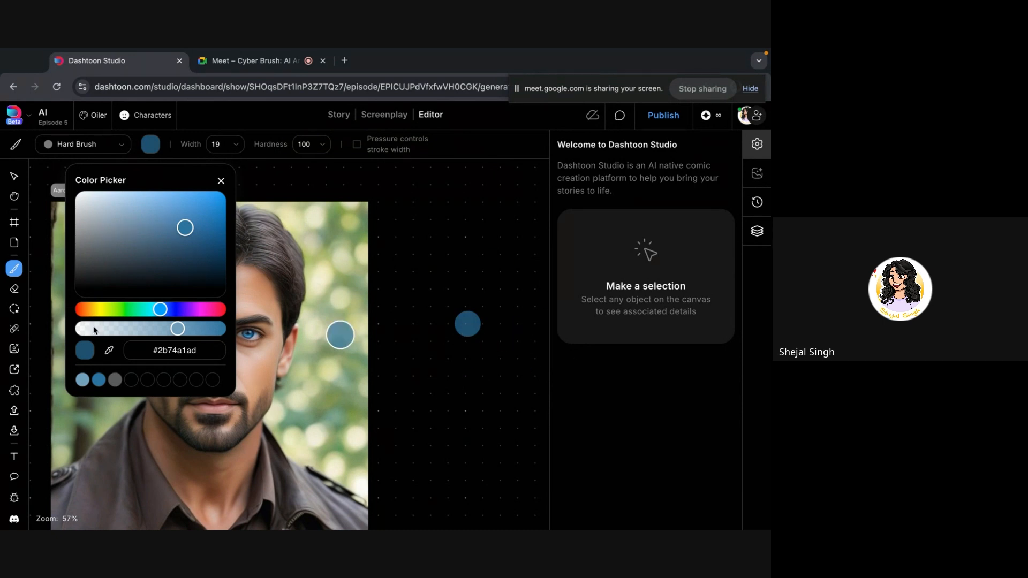
pyautogui.click(220, 180)
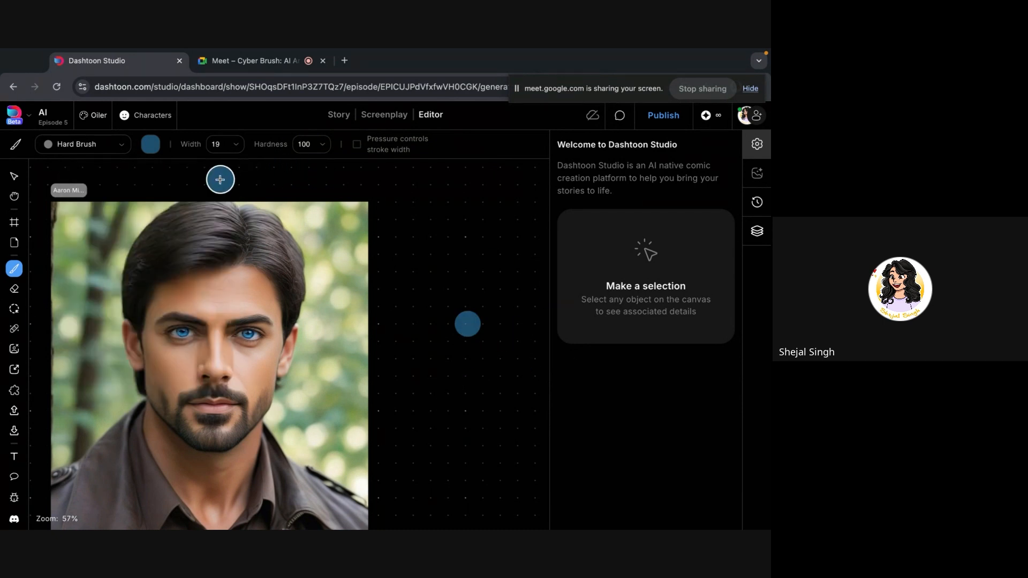
# Select the blue dot beside the portrait and view its fill colour
pyautogui.click(14, 176)
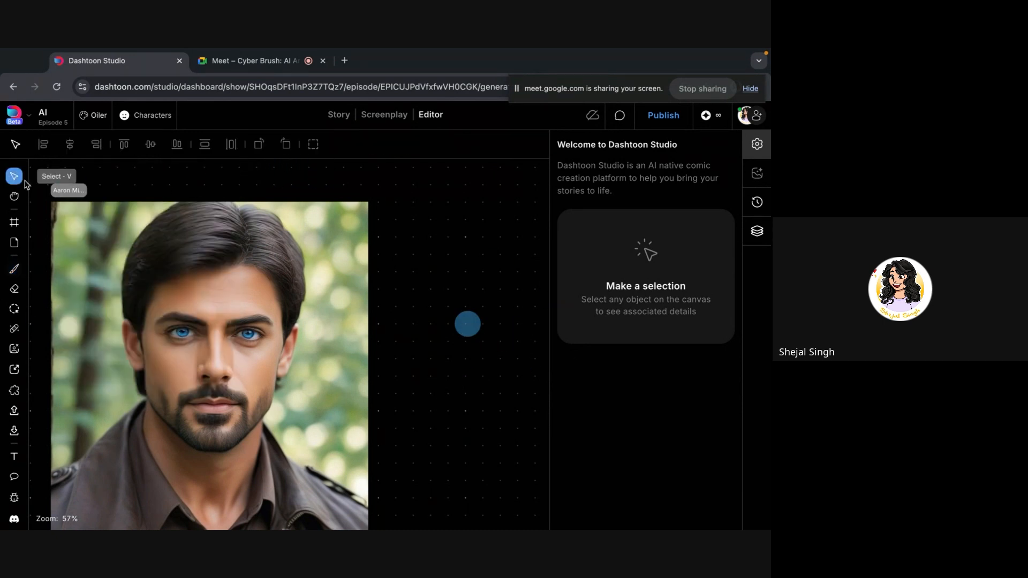
pyautogui.click(465, 319)
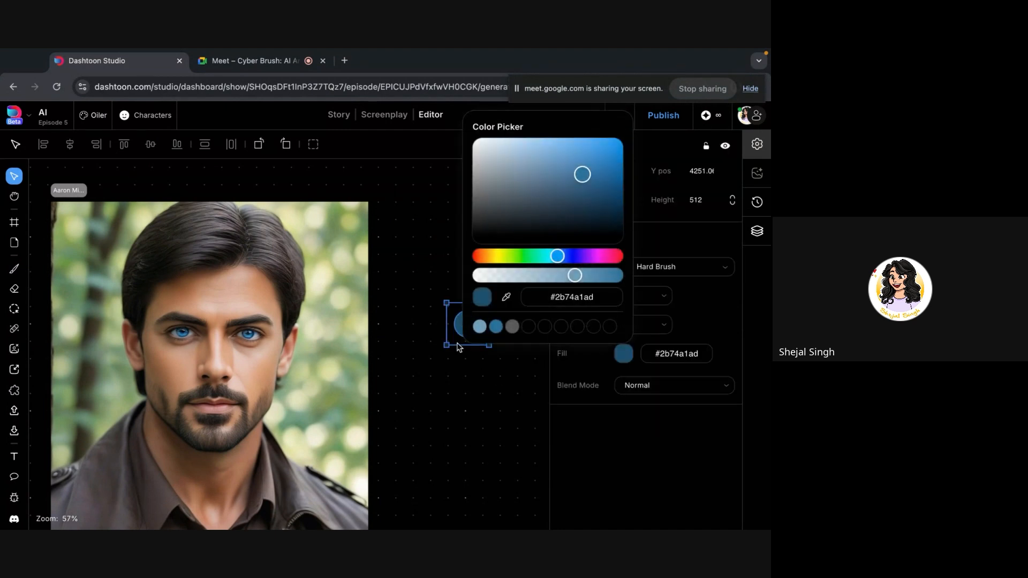
pyautogui.click(420, 300)
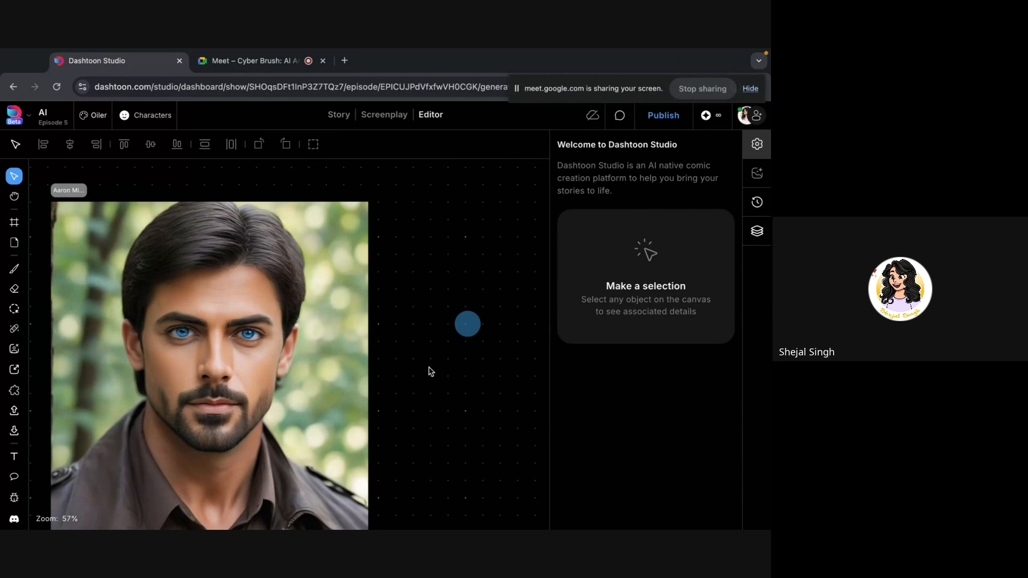
# Sample the skin tone from the middle portrait of the long-haired man in the white shirt as the brush colour
pyautogui.scroll(-10, 431, 371)
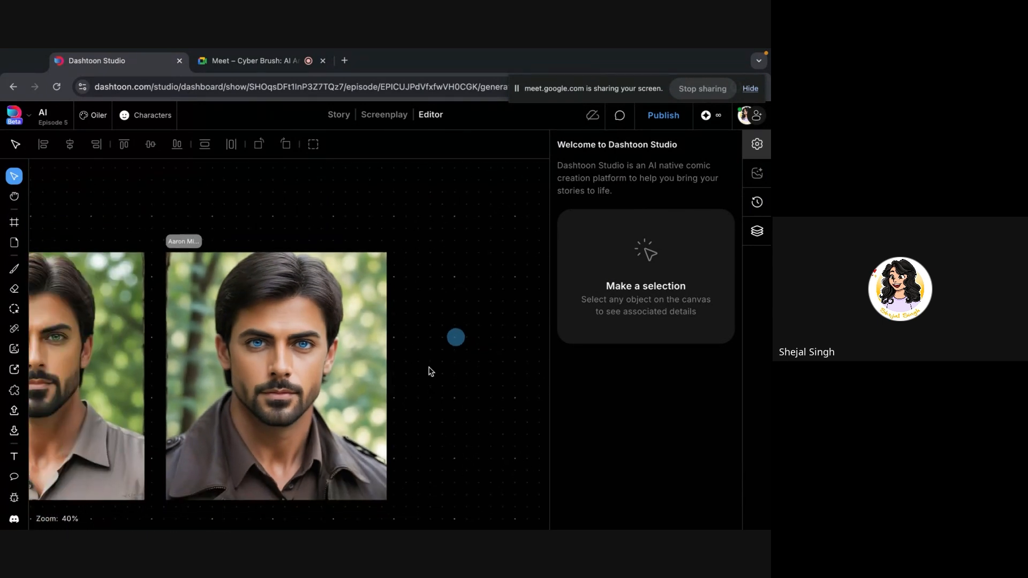
pyautogui.scroll(-10, 409, 434)
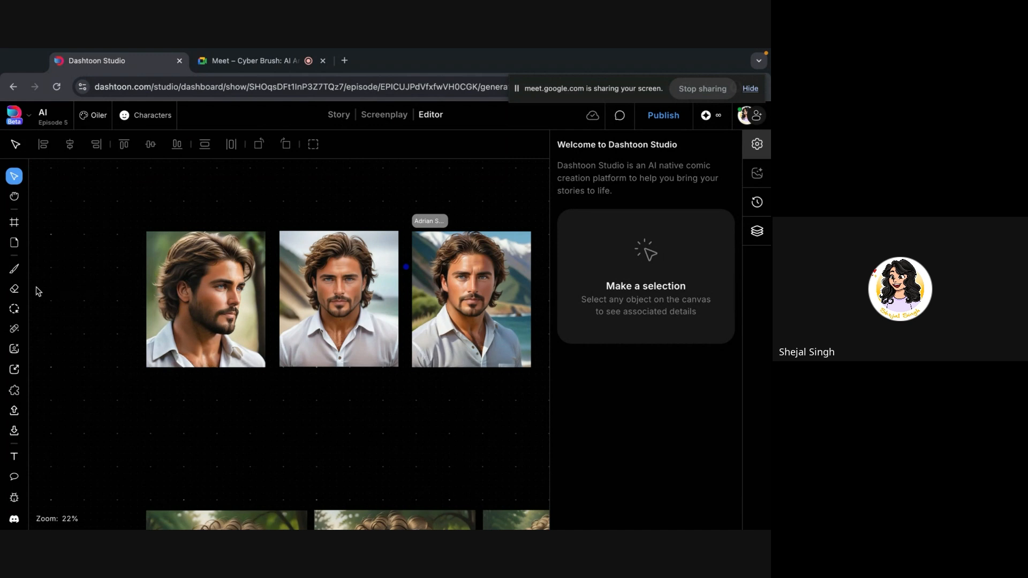
pyautogui.click(14, 268)
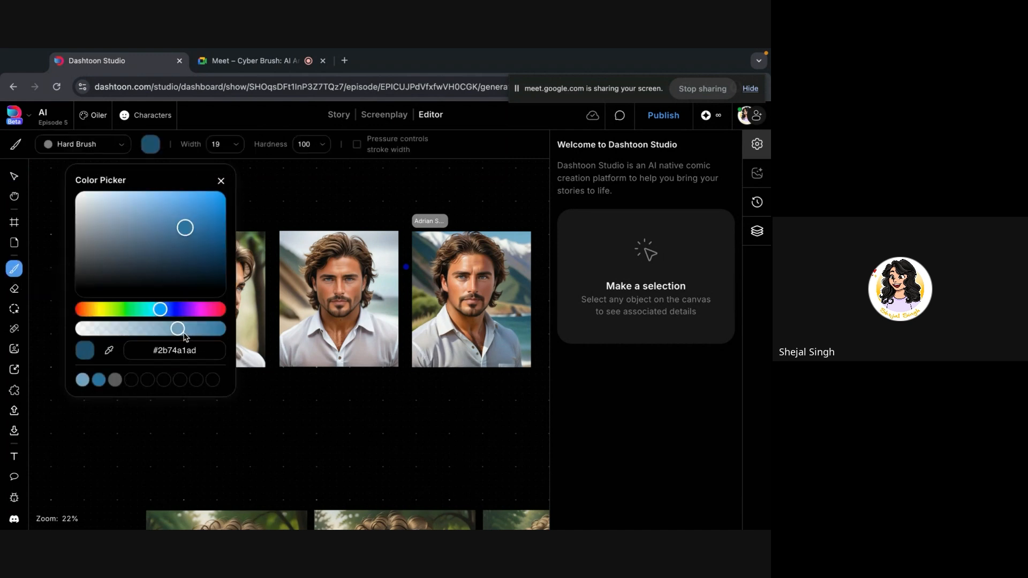
pyautogui.click(109, 350)
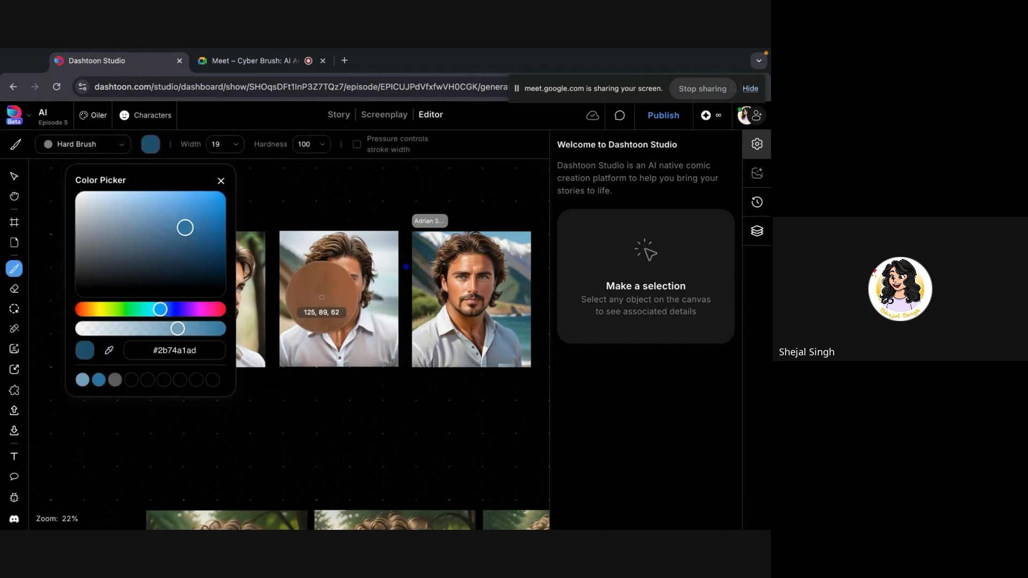
pyautogui.click(329, 298)
pyautogui.click(222, 182)
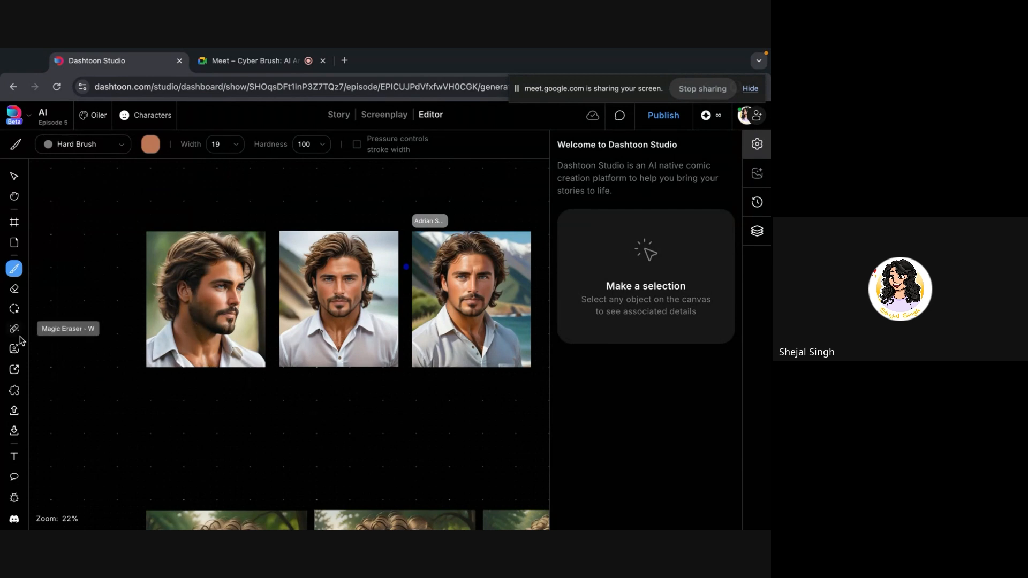
pyautogui.click(151, 144)
pyautogui.moveTo(206, 328)
pyautogui.mouseDown()
pyautogui.moveTo(186, 331)
pyautogui.moveTo(202, 300)
pyautogui.moveTo(211, 316)
pyautogui.moveTo(196, 304)
pyautogui.moveTo(197, 314)
pyautogui.moveTo(213, 324)
pyautogui.mouseUp()
pyautogui.click(221, 181)
pyautogui.hotkey('ctrl', 'z')
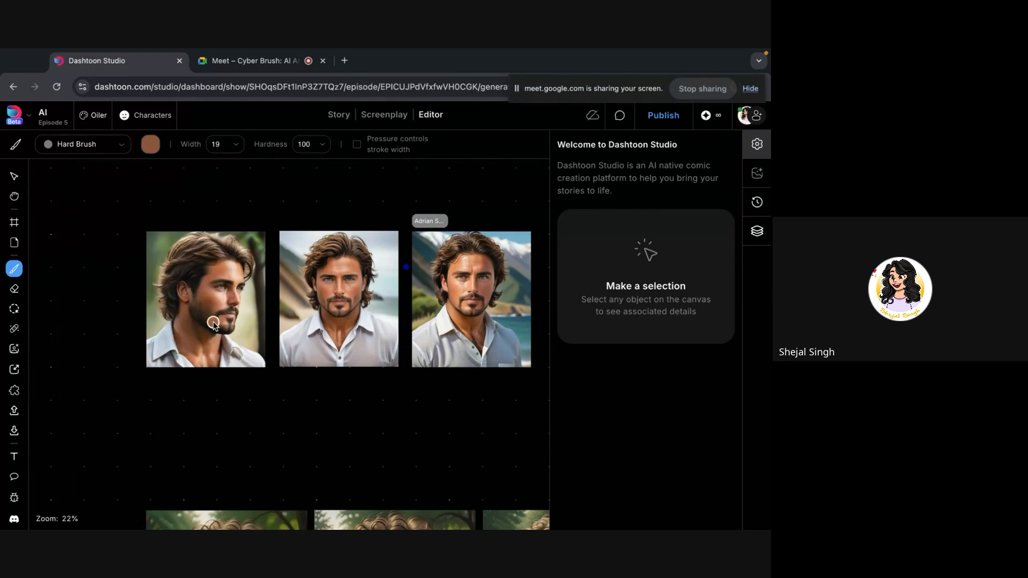
# Make the skin-tone brush colour more transparent (#bf77566b), paint over the first portrait's cheek beard, and dab a sample dot below the portraits
pyautogui.click(151, 144)
pyautogui.moveTo(151, 328); pyautogui.dragTo(138, 328)
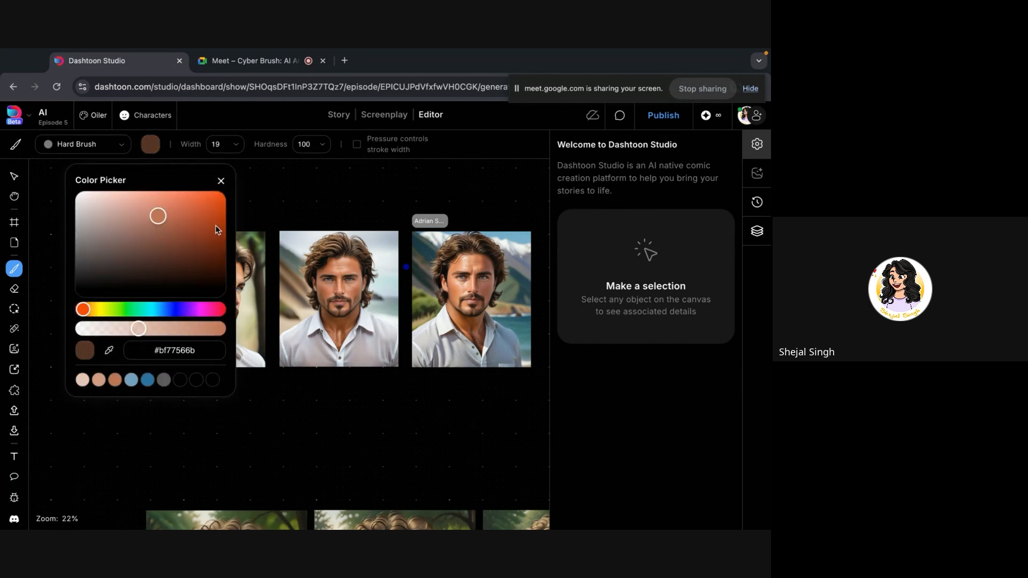
pyautogui.click(220, 181)
pyautogui.scroll(5, 219, 321)
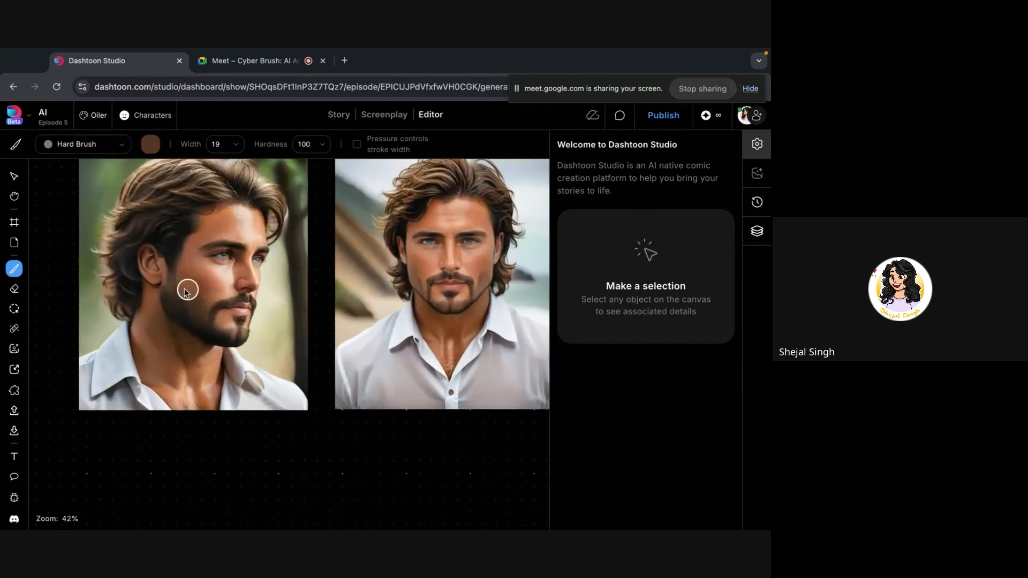
pyautogui.moveTo(188, 287)
pyautogui.mouseDown()
pyautogui.moveTo(179, 282)
pyautogui.moveTo(183, 300)
pyautogui.moveTo(204, 305)
pyautogui.moveTo(193, 316)
pyautogui.moveTo(165, 297)
pyautogui.mouseUp()
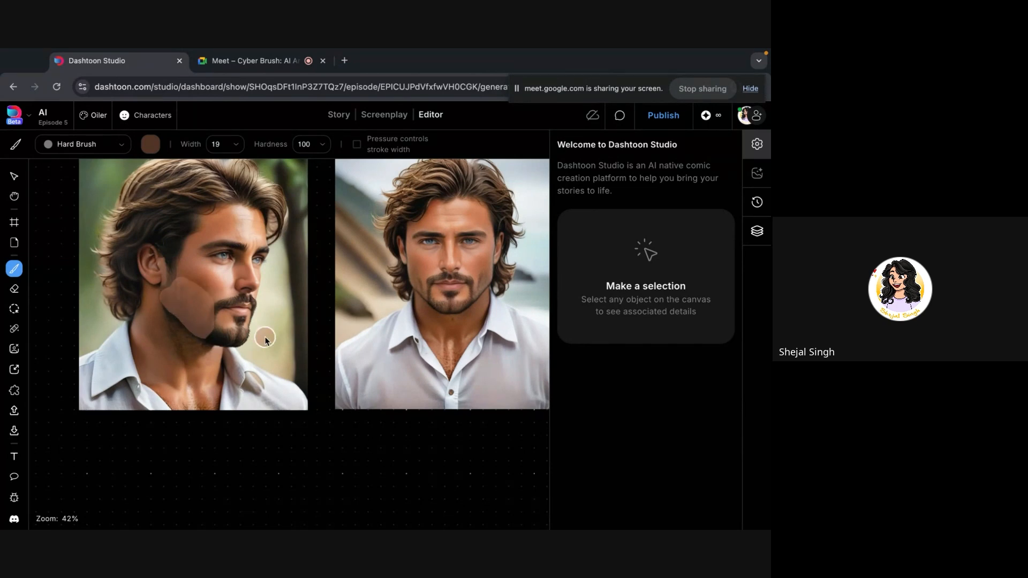
pyautogui.click(340, 445)
# Sample a dark beard tone from the jaw of the third portrait, the one by the lake, and lower the colour's opacity
pyautogui.hscroll(5, 340, 445)
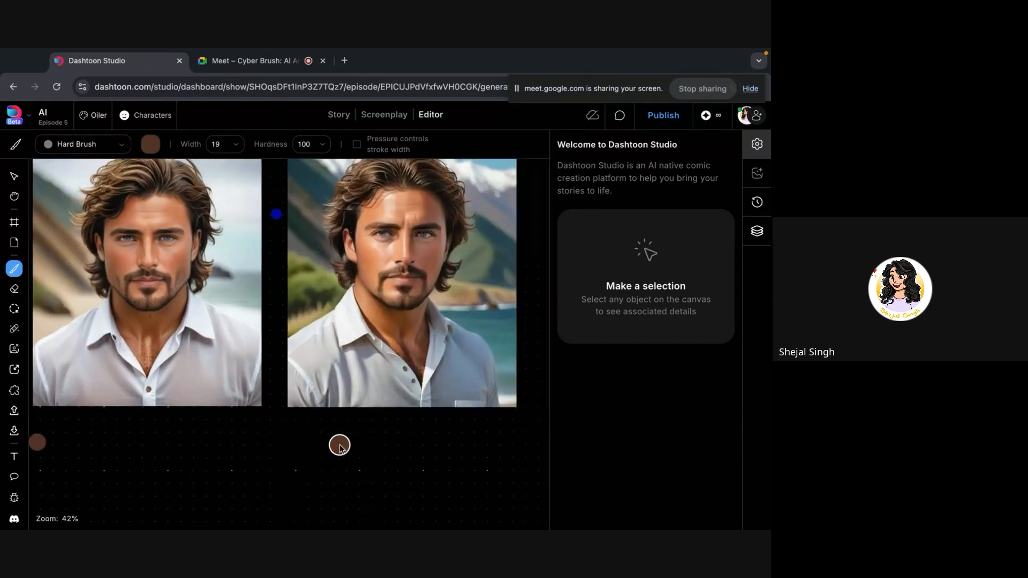
pyautogui.hscroll(3, 340, 446)
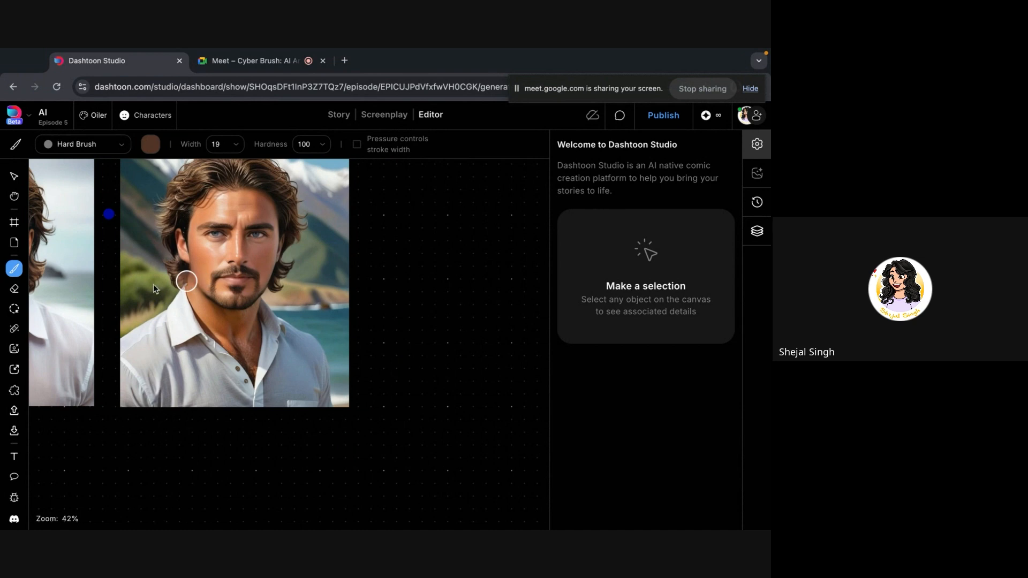
pyautogui.click(146, 150)
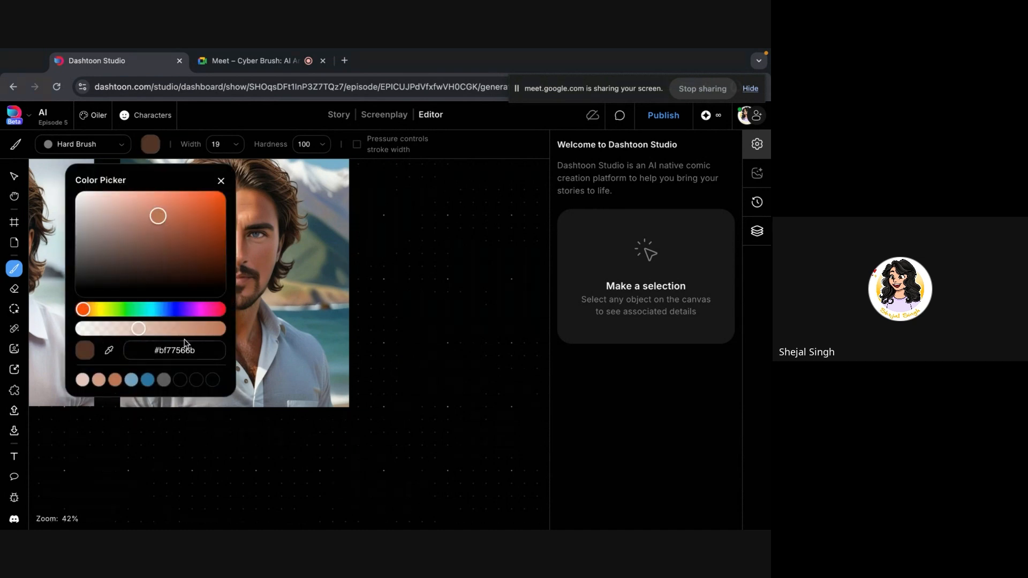
pyautogui.click(108, 350)
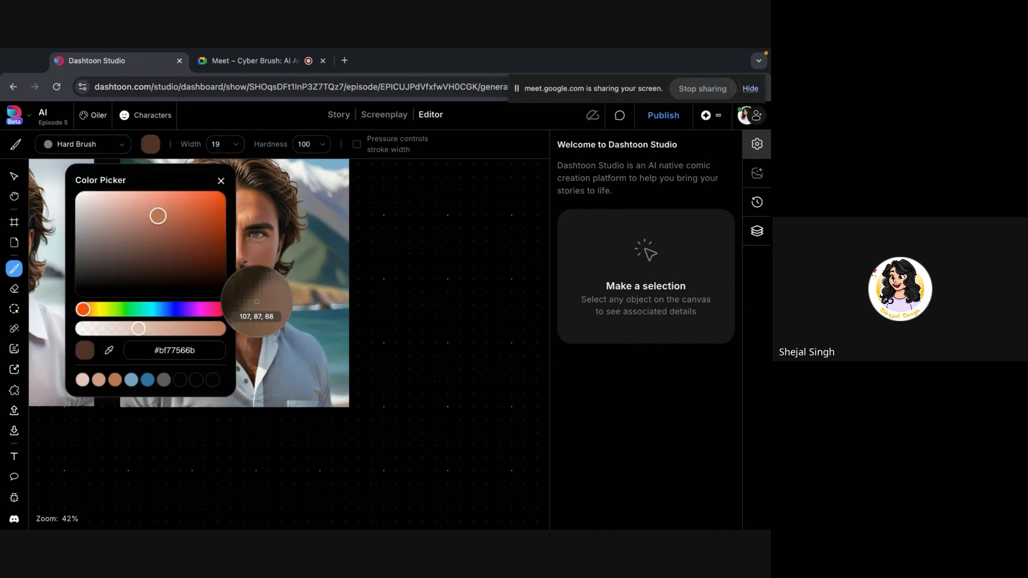
pyautogui.click(252, 299)
pyautogui.moveTo(196, 329); pyautogui.dragTo(144, 329)
pyautogui.click(220, 181)
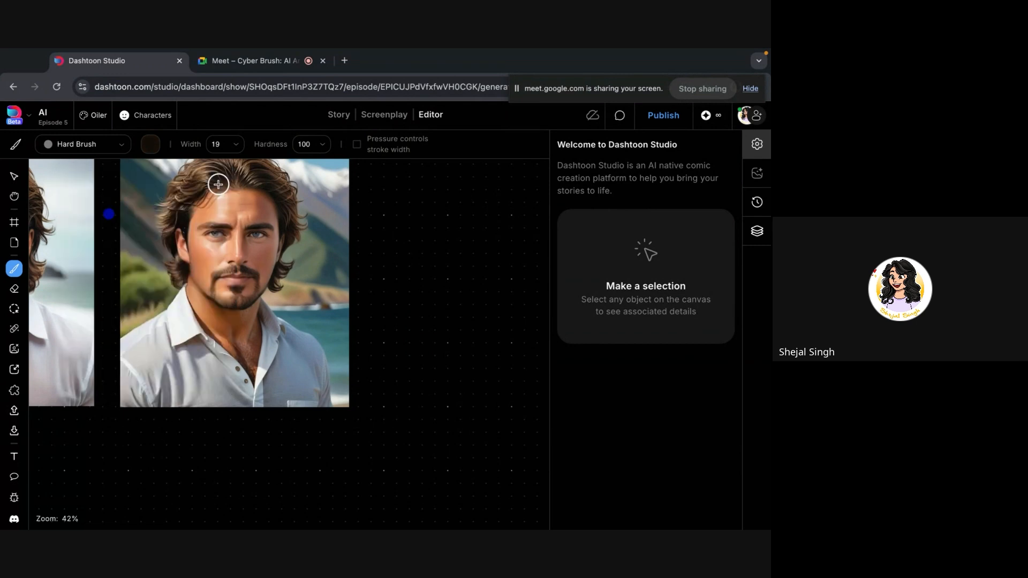
# Reduce the brush width to 10 and paint dark beard shading along the jawline of the third portrait
pyautogui.press('[')
pyautogui.press('[')
pyautogui.press('[')
pyautogui.press('[')
pyautogui.press('[')
pyautogui.press('[')
pyautogui.press('[')
pyautogui.press('[')
pyautogui.press('[')
pyautogui.moveTo(262, 284)
pyautogui.mouseDown()
pyautogui.moveTo(274, 263)
pyautogui.moveTo(257, 289)
pyautogui.mouseUp()
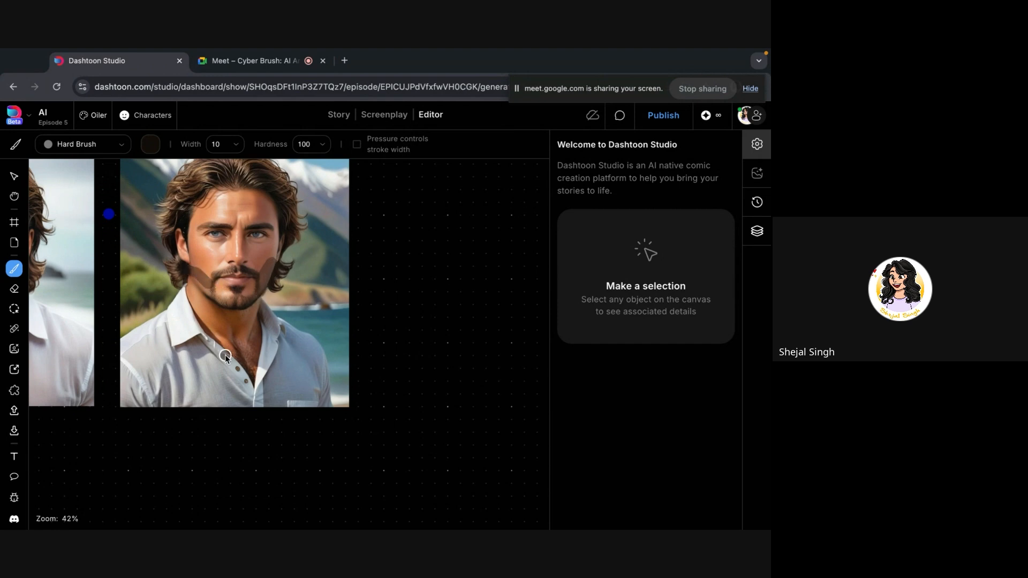
pyautogui.click(14, 176)
# Examine the four portraits of the curly-haired young man for consistency of face shape and build
pyautogui.scroll(-5, 357, 370)
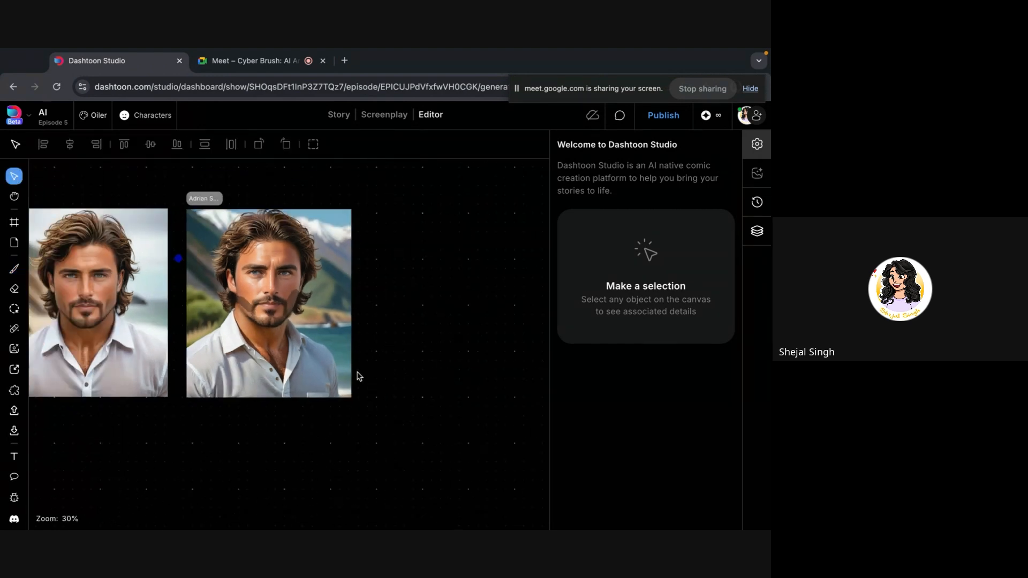
pyautogui.hscroll(-5, 298, 450)
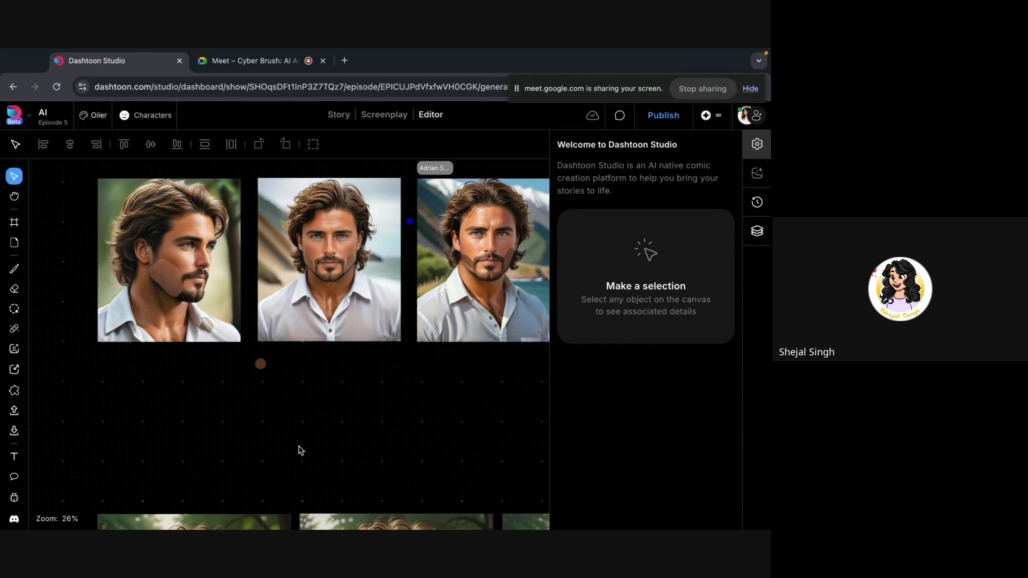
pyautogui.scroll(-5, 300, 451)
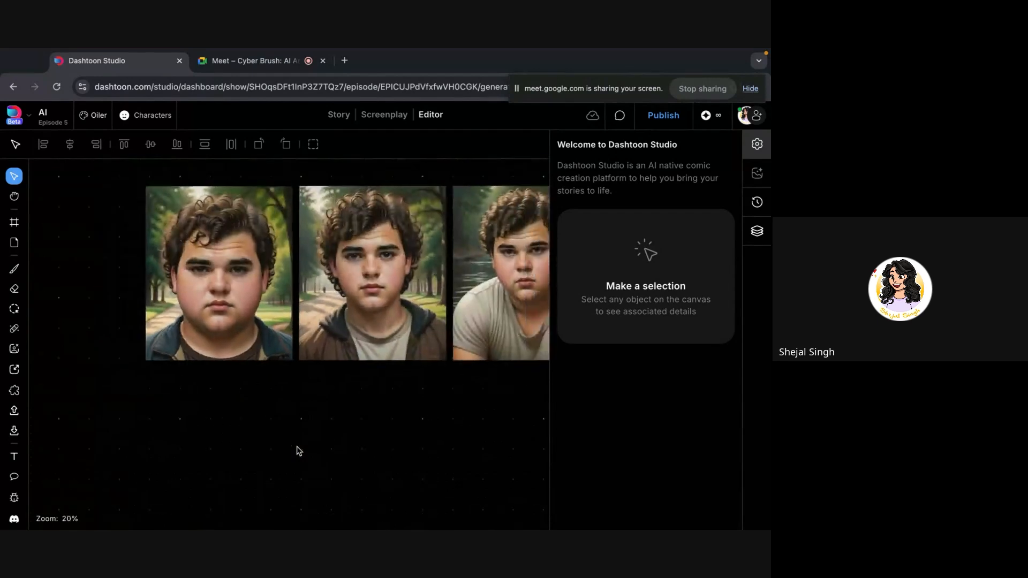
pyautogui.scroll(-5, 504, 409)
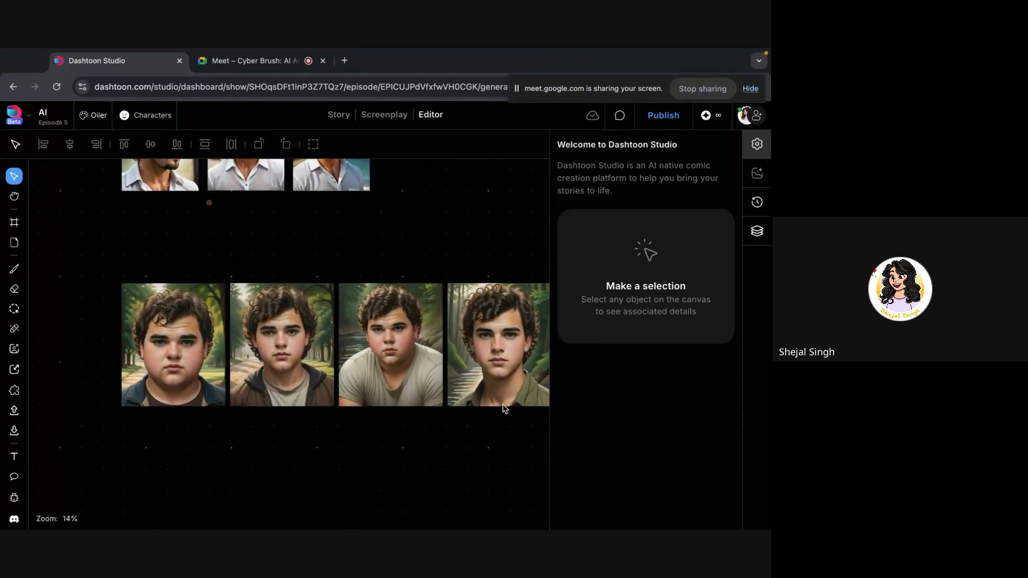
pyautogui.scroll(-1, 503, 409)
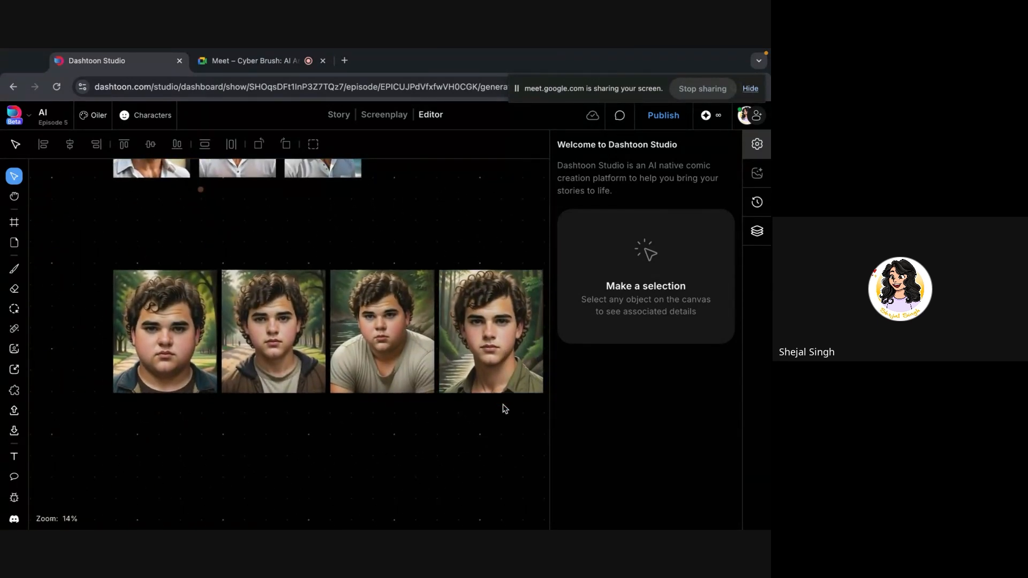
pyautogui.scroll(-1, 505, 409)
pyautogui.scroll(1, 505, 409)
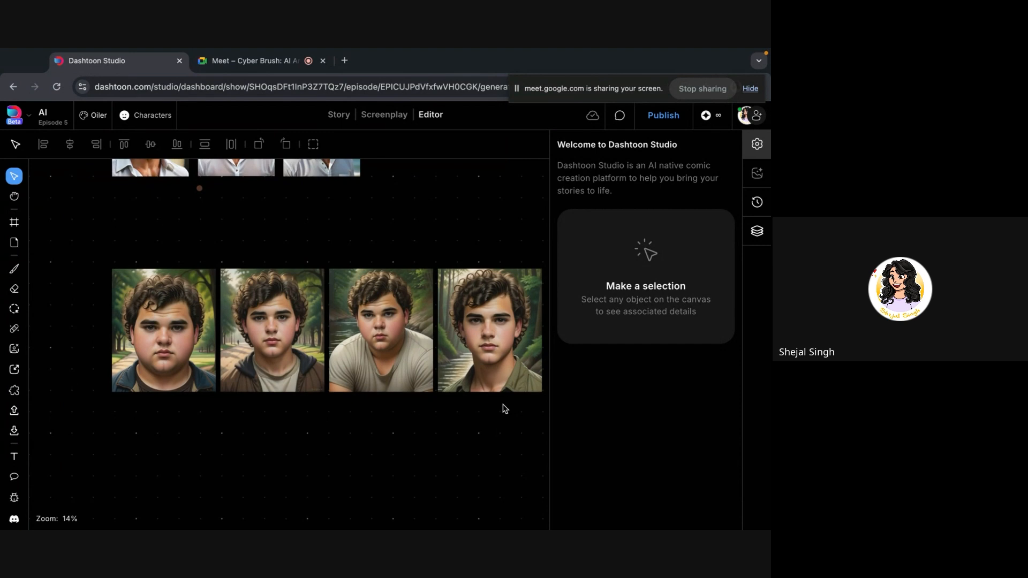
pyautogui.scroll(-1, 505, 409)
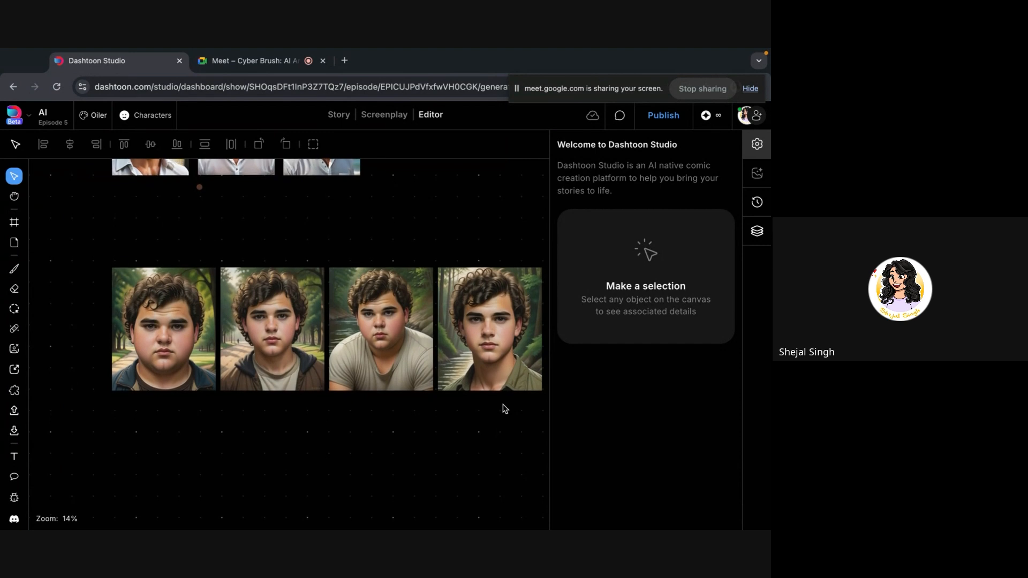
pyautogui.scroll(-1, 504, 408)
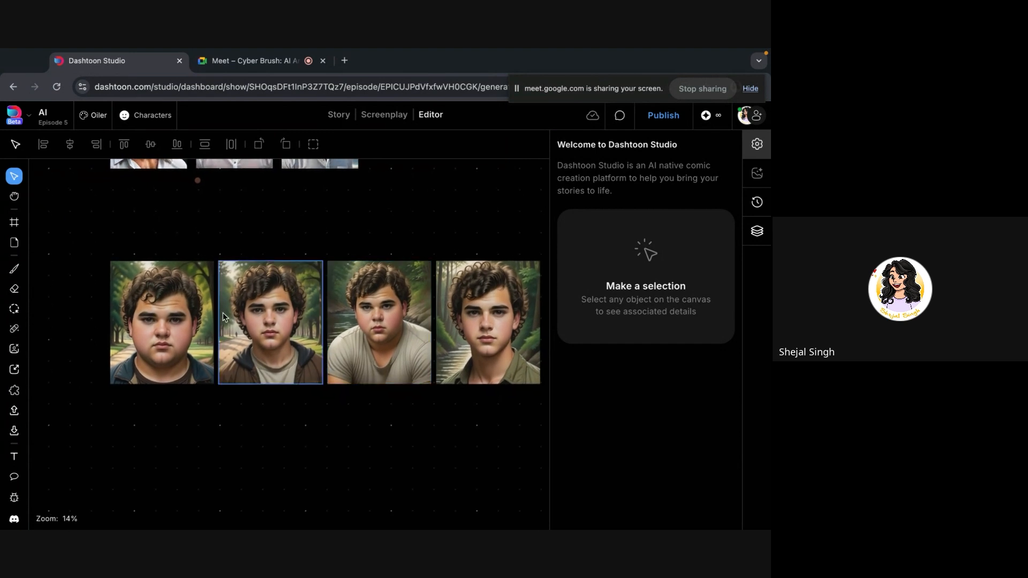
pyautogui.click(182, 331)
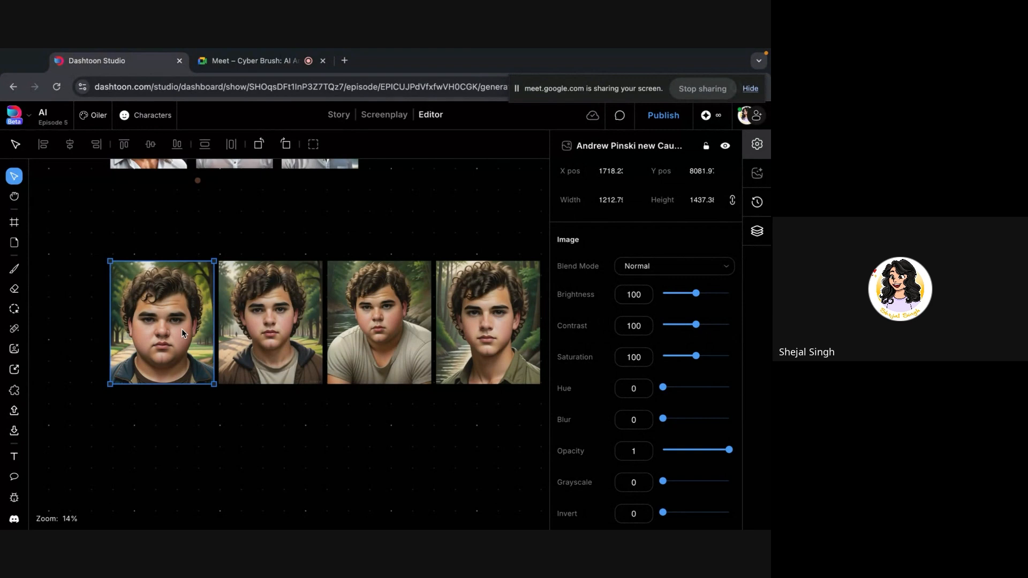
pyautogui.click(278, 324)
pyautogui.scroll(3, 279, 325)
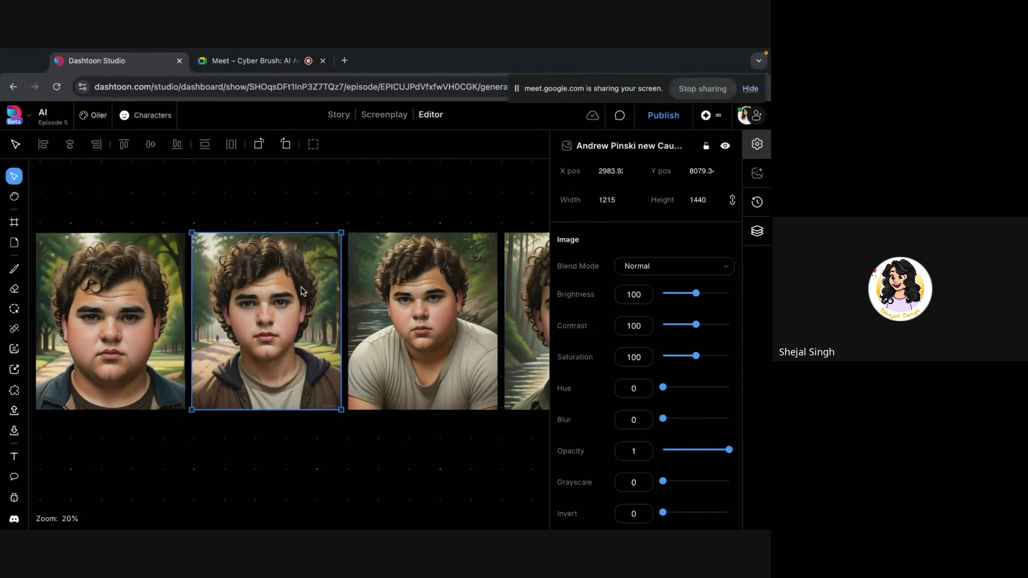
pyautogui.hscroll(5, 348, 332)
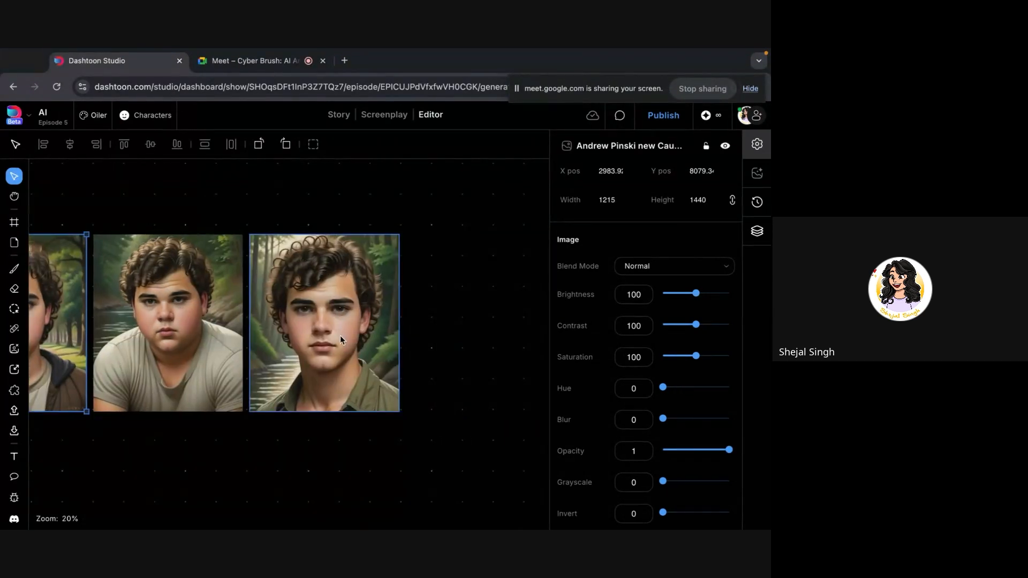
# Compare face shape and build between the last two portraits of the curly-haired young man
pyautogui.click(339, 336)
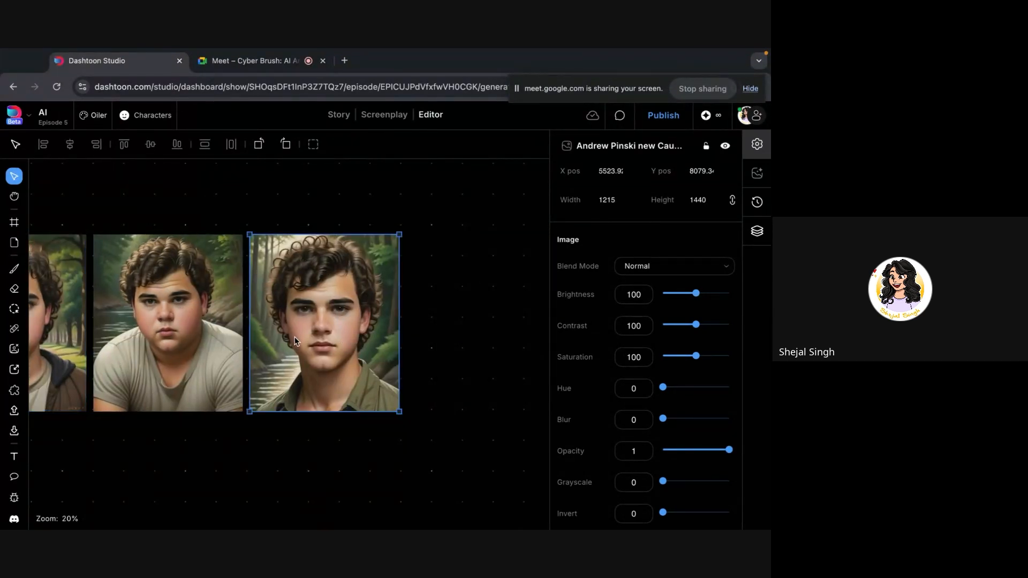
pyautogui.click(185, 298)
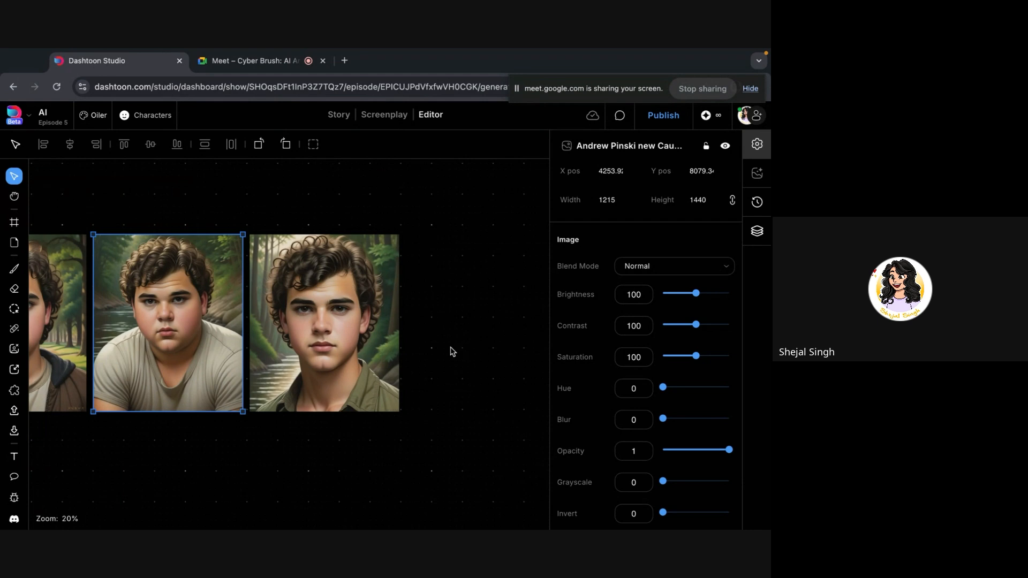
pyautogui.moveTo(171, 53)
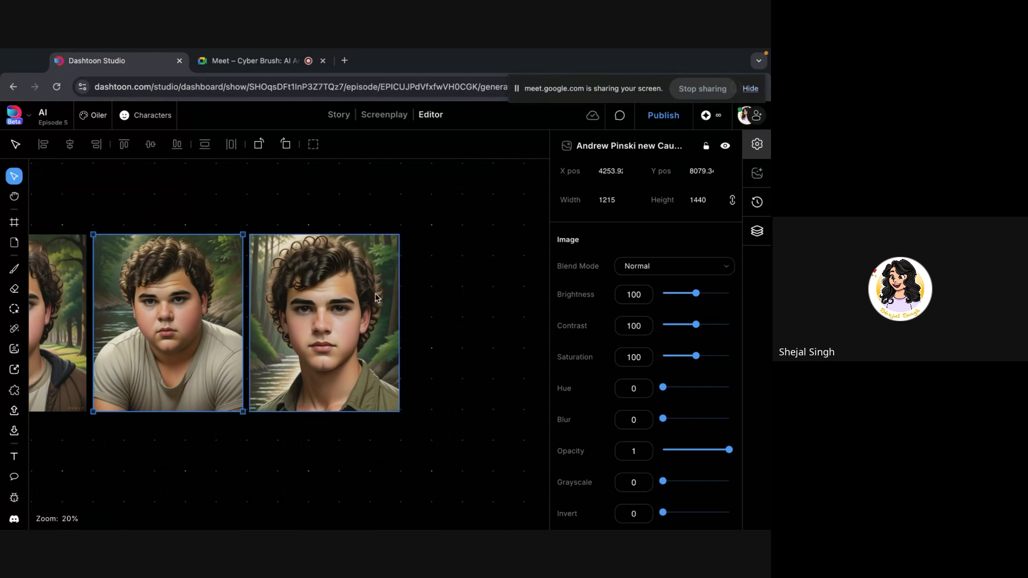
pyautogui.click(358, 298)
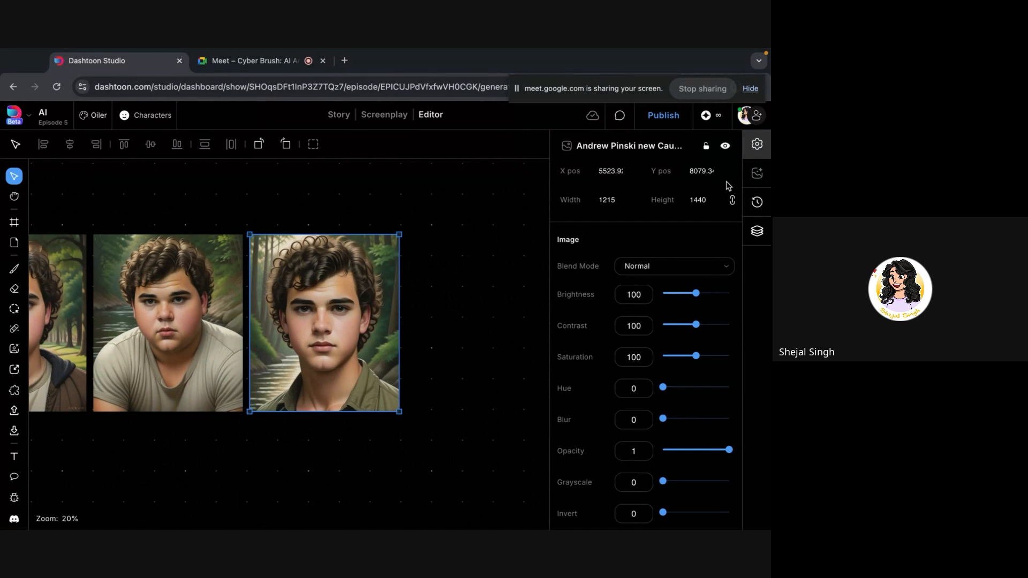
pyautogui.click(430, 388)
# Move the two painted beard strokes off the third portrait, the one by the lake, onto the empty canvas above it
pyautogui.scroll(5, 432, 388)
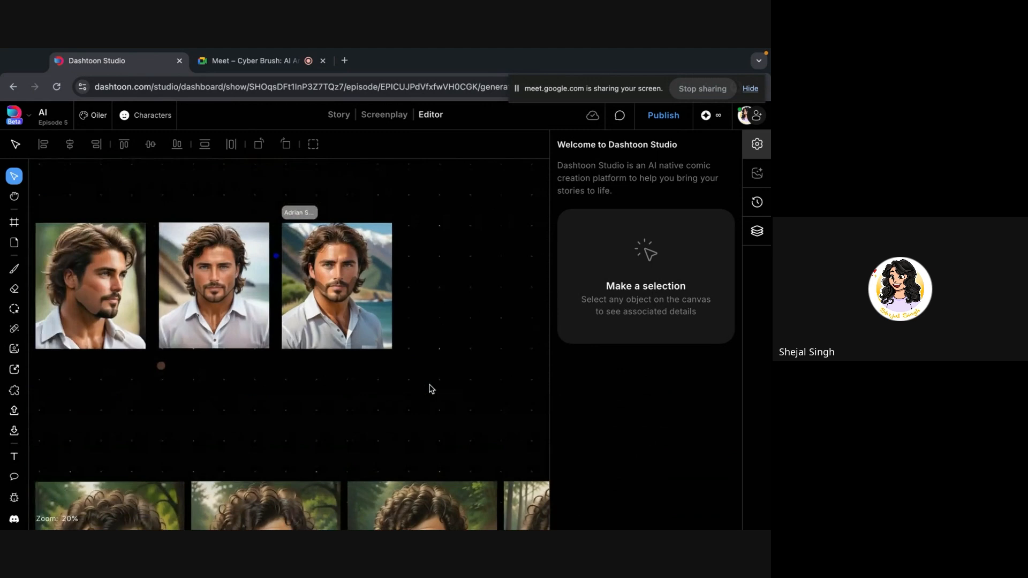
pyautogui.scroll(3, 431, 390)
pyautogui.click(447, 477)
pyautogui.scroll(4, 439, 374)
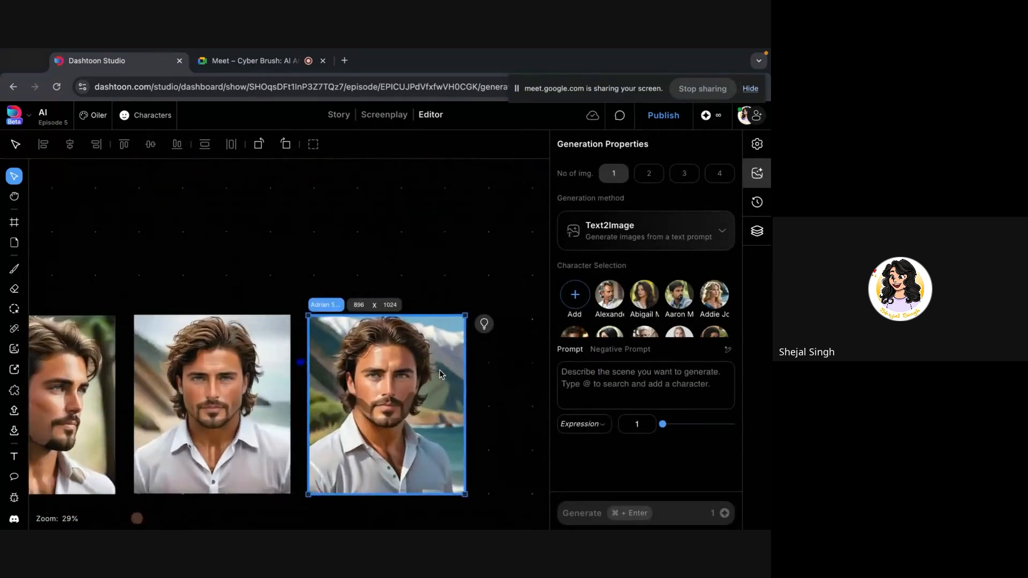
pyautogui.scroll(3, 439, 371)
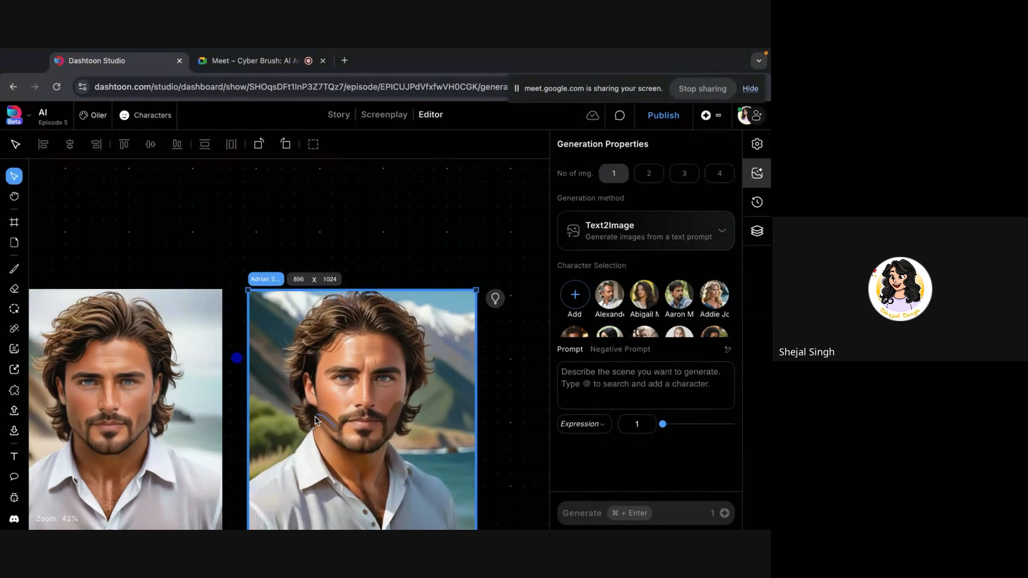
pyautogui.click(329, 420)
pyautogui.moveTo(328, 420); pyautogui.dragTo(342, 187)
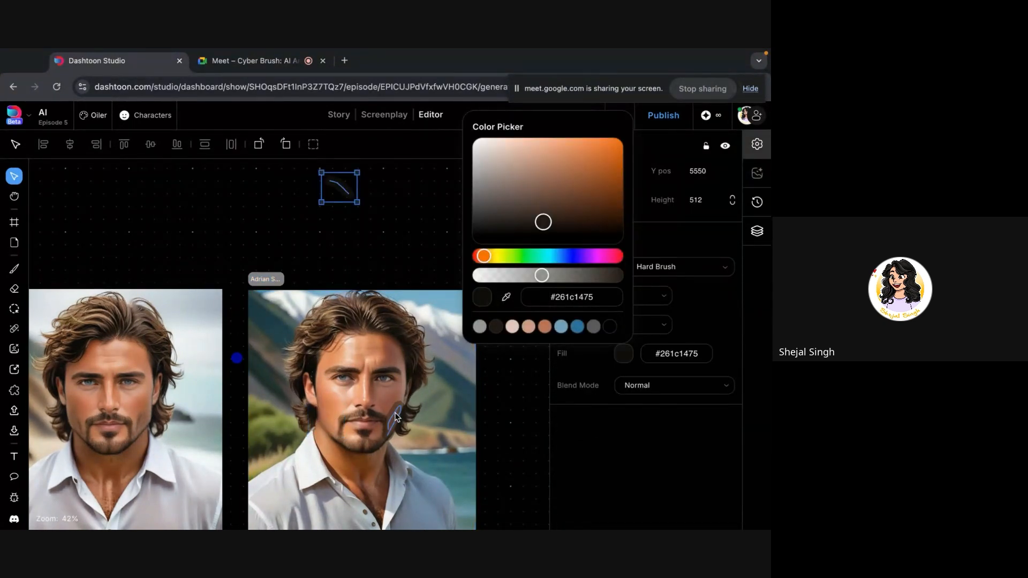
pyautogui.moveTo(399, 415); pyautogui.dragTo(399, 217)
pyautogui.click(392, 462)
pyautogui.scroll(-2, 369, 423)
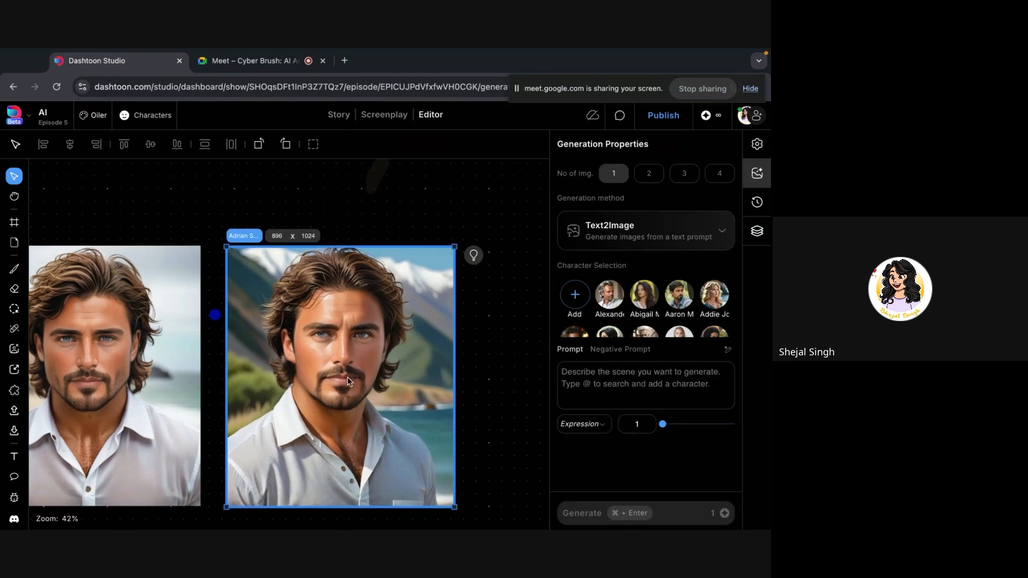
# Mask the hair, face and neck of the lakeside portrait for inpainting
pyautogui.scroll(3, 325, 395)
pyautogui.hscroll(-7, 269, 346)
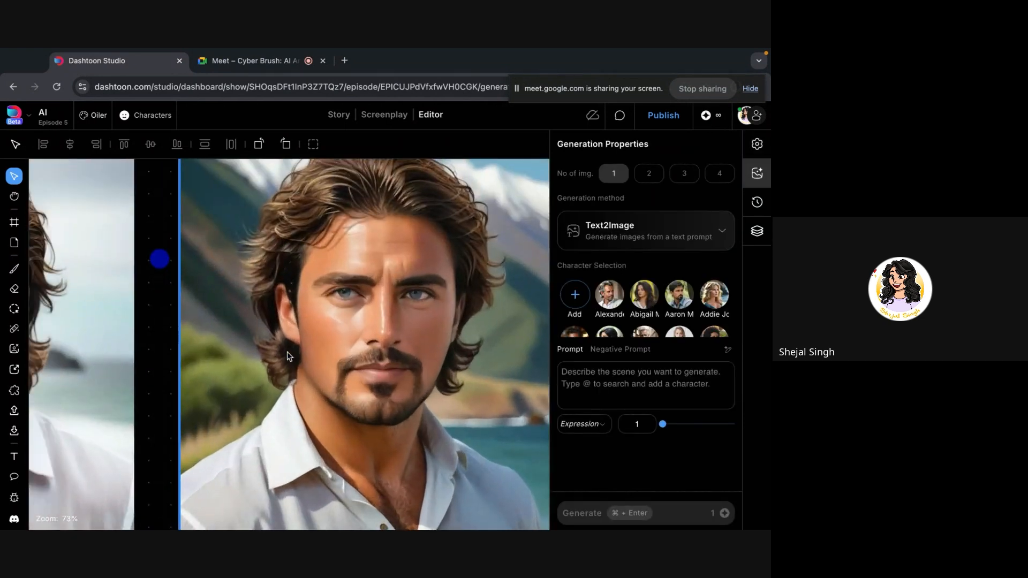
pyautogui.hscroll(7, 244, 357)
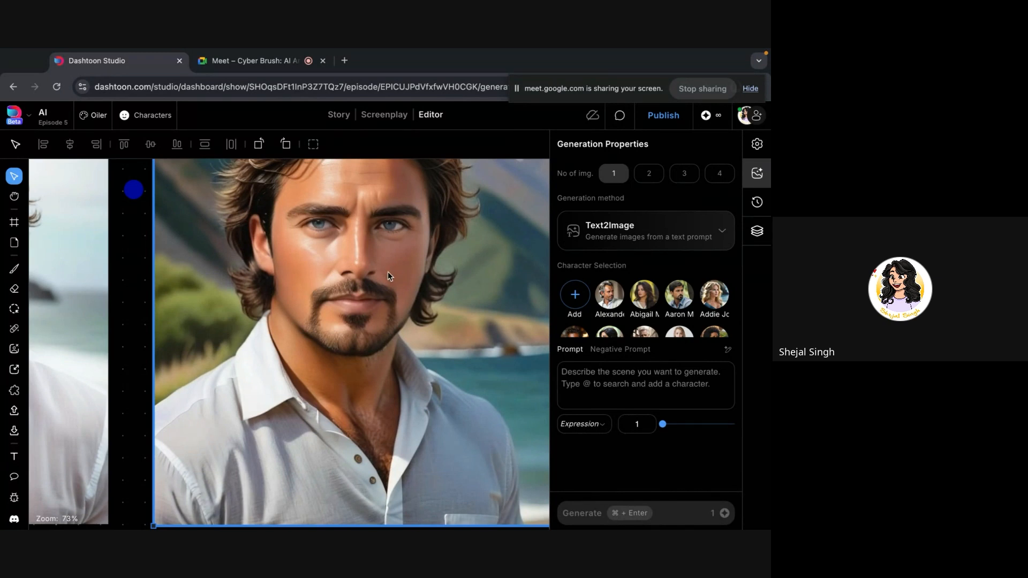
pyautogui.scroll(-5, 388, 272)
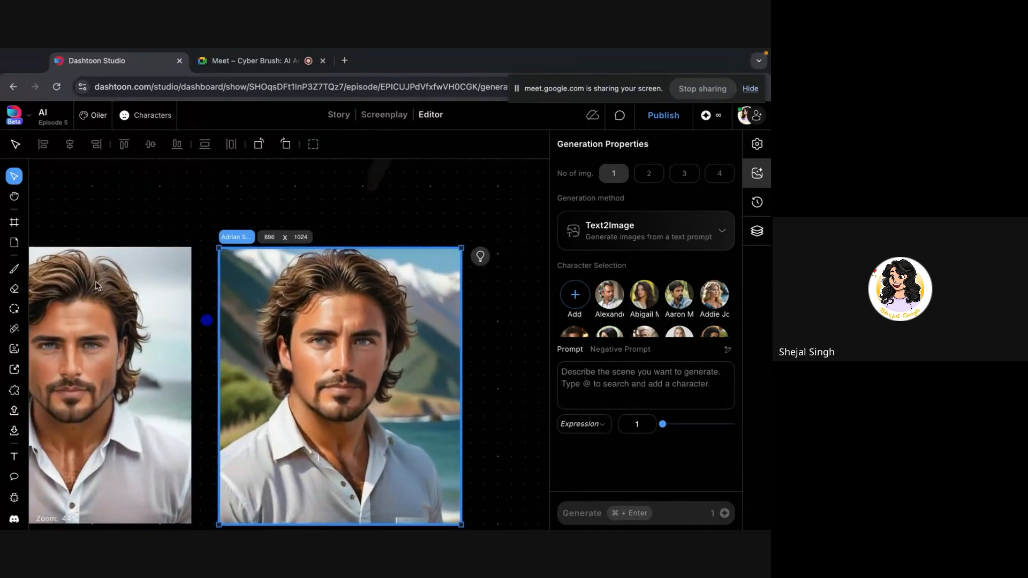
pyautogui.click(14, 308)
pyautogui.moveTo(413, 423)
pyautogui.mouseDown()
pyautogui.moveTo(348, 421)
pyautogui.moveTo(300, 399)
pyautogui.moveTo(291, 348)
pyautogui.moveTo(309, 288)
pyautogui.moveTo(364, 299)
pyautogui.moveTo(369, 384)
pyautogui.moveTo(331, 324)
pyautogui.moveTo(381, 383)
pyautogui.moveTo(337, 273)
pyautogui.moveTo(323, 400)
pyautogui.moveTo(355, 435)
pyautogui.moveTo(377, 354)
pyautogui.mouseUp()
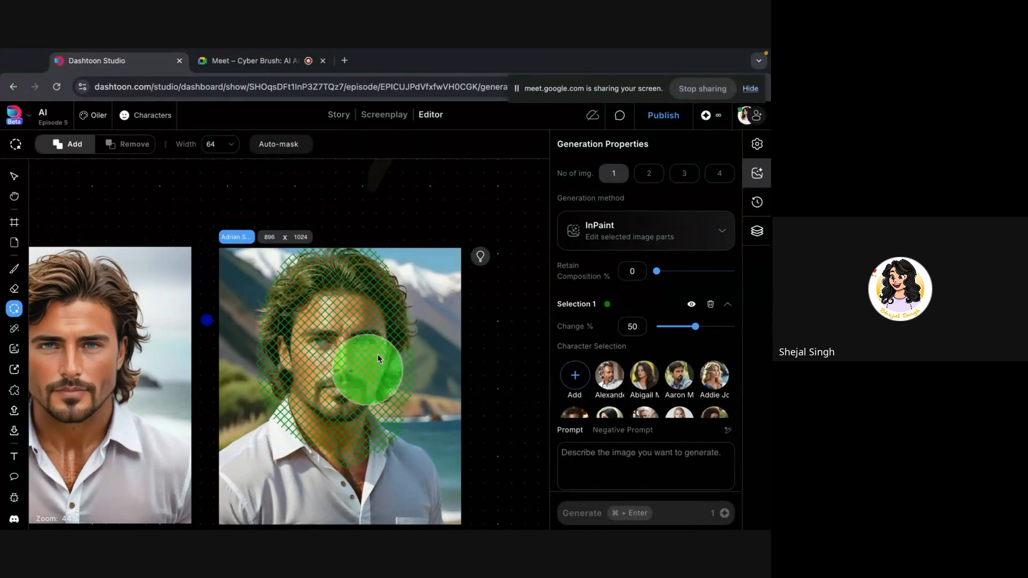
# Generate one inpaint of the masked head using the portrait's matching character, with Change at 85% and Retain Composition at 22%
pyautogui.scroll(-1, 653, 397)
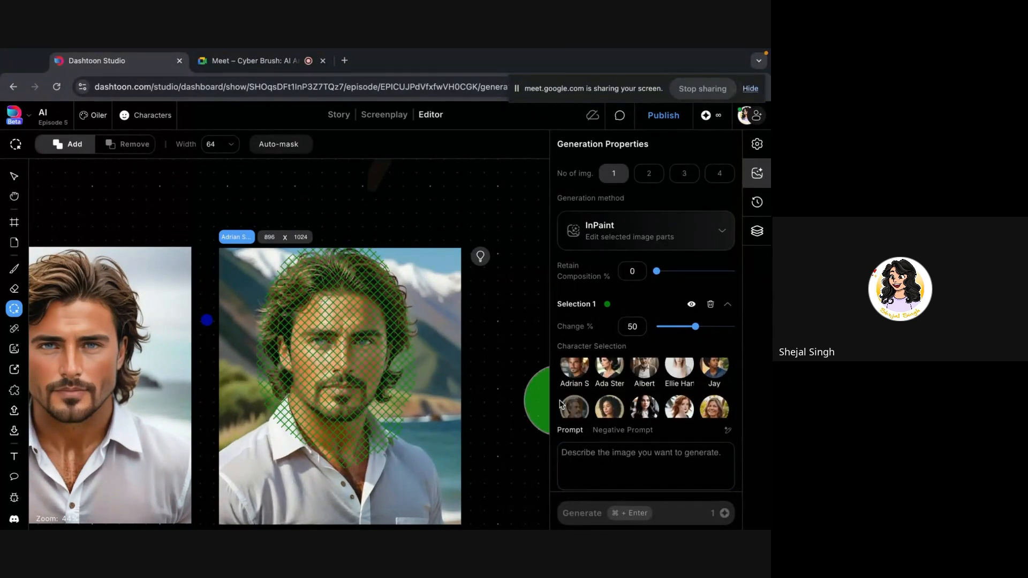
pyautogui.click(575, 365)
pyautogui.click(720, 327)
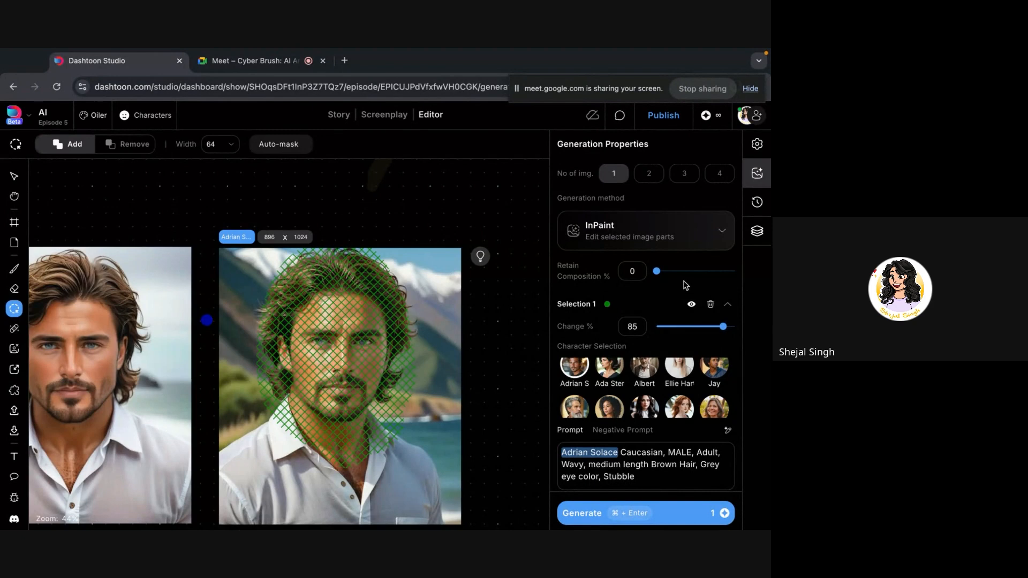
pyautogui.click(673, 272)
pyautogui.click(627, 514)
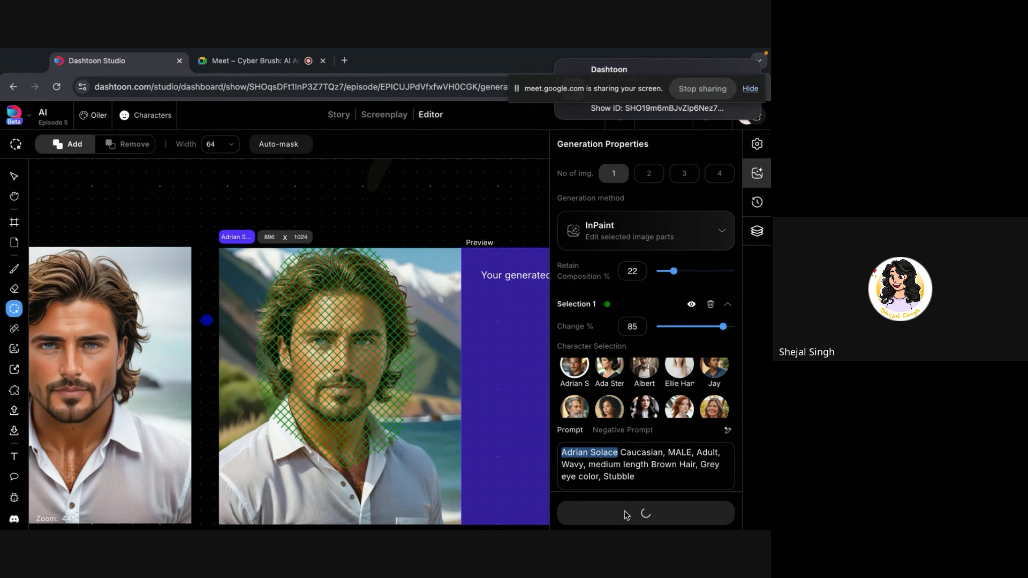
pyautogui.press('v')
pyautogui.scroll(1, 378, 203)
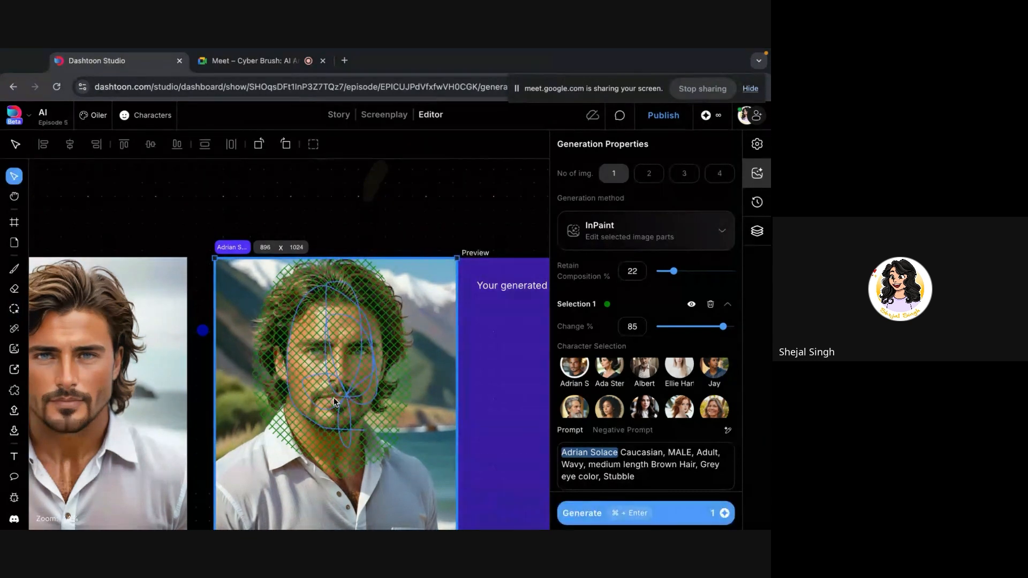
# Examine the character description in the inpaint prompt, including the hair, eye colour and stubble terms
pyautogui.click(641, 483)
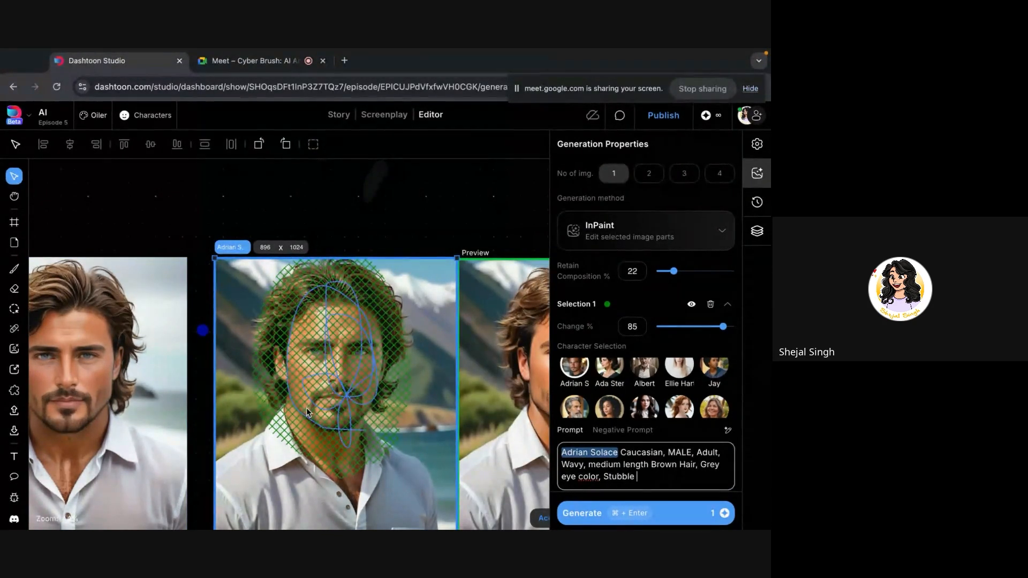
pyautogui.hscroll(1, 307, 413)
pyautogui.hscroll(1, 306, 407)
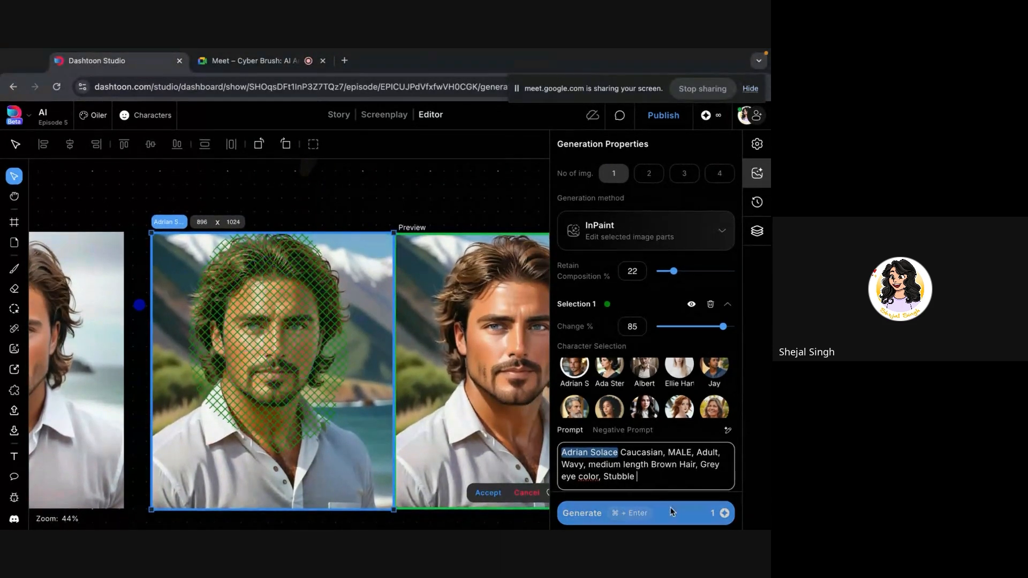
pyautogui.rightClick(635, 464)
pyautogui.click(575, 459)
pyautogui.moveTo(642, 477); pyautogui.dragTo(623, 453)
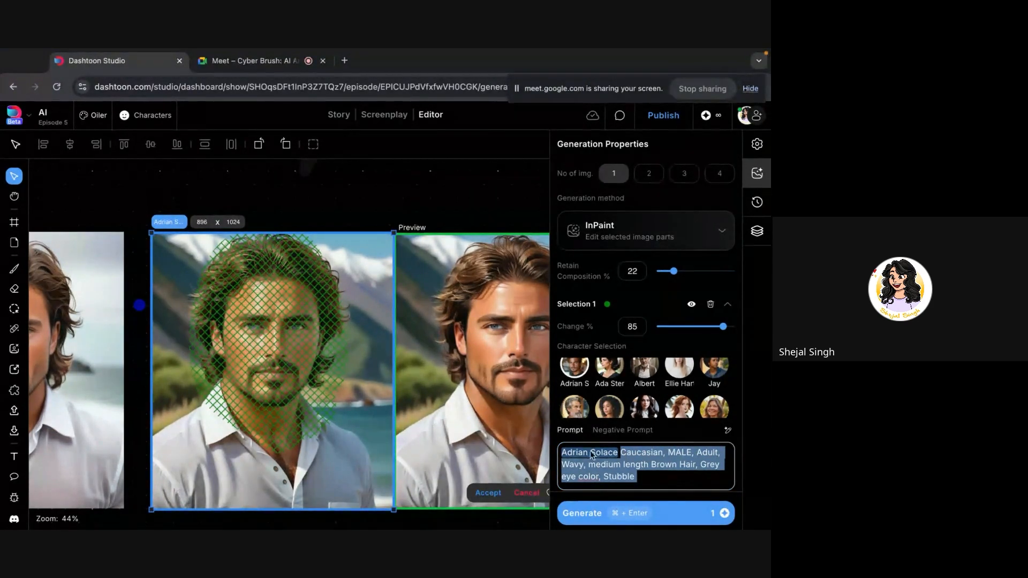
pyautogui.click(649, 489)
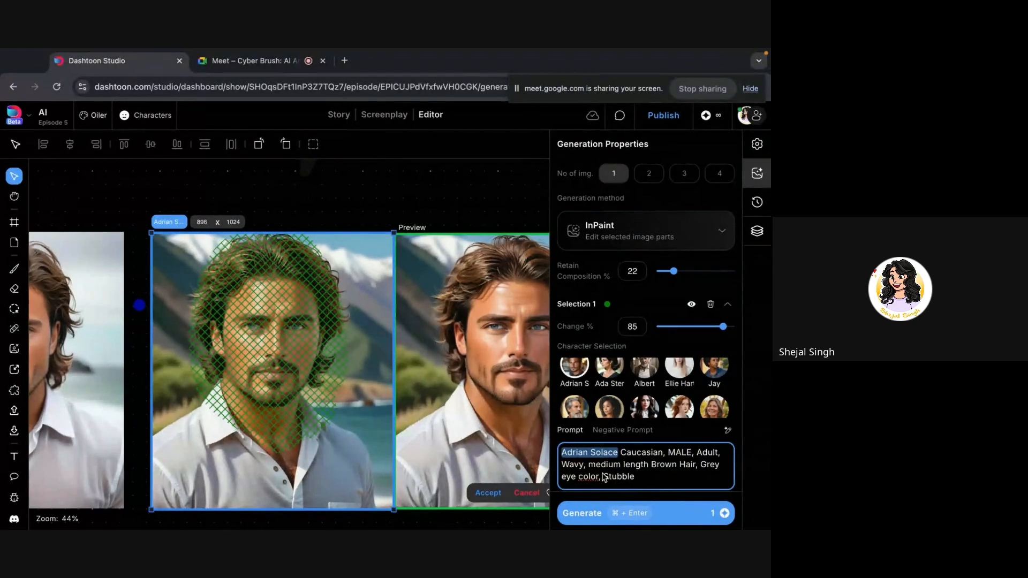
pyautogui.moveTo(607, 476); pyautogui.dragTo(658, 478)
pyautogui.moveTo(620, 454); pyautogui.dragTo(645, 491)
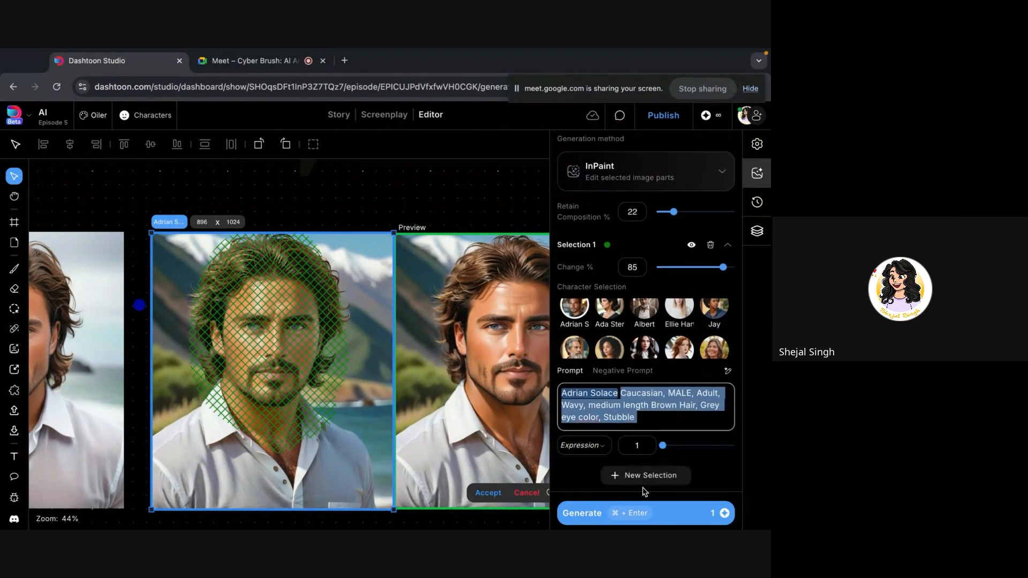
# Compare the inpainted preview with the masked original and with the stubble and other traits in the prompt
pyautogui.hscroll(5, 435, 367)
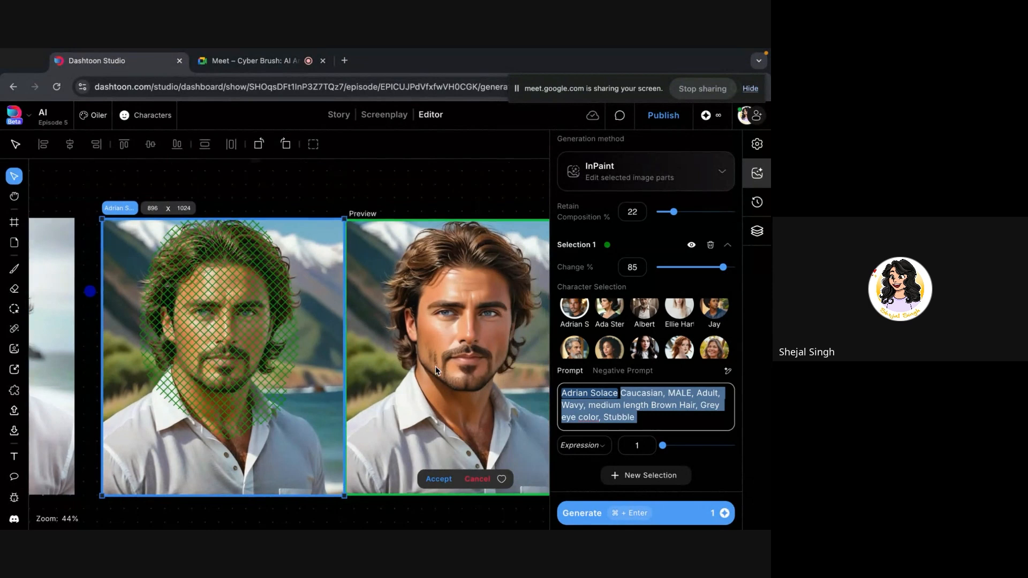
pyautogui.scroll(-1, 436, 367)
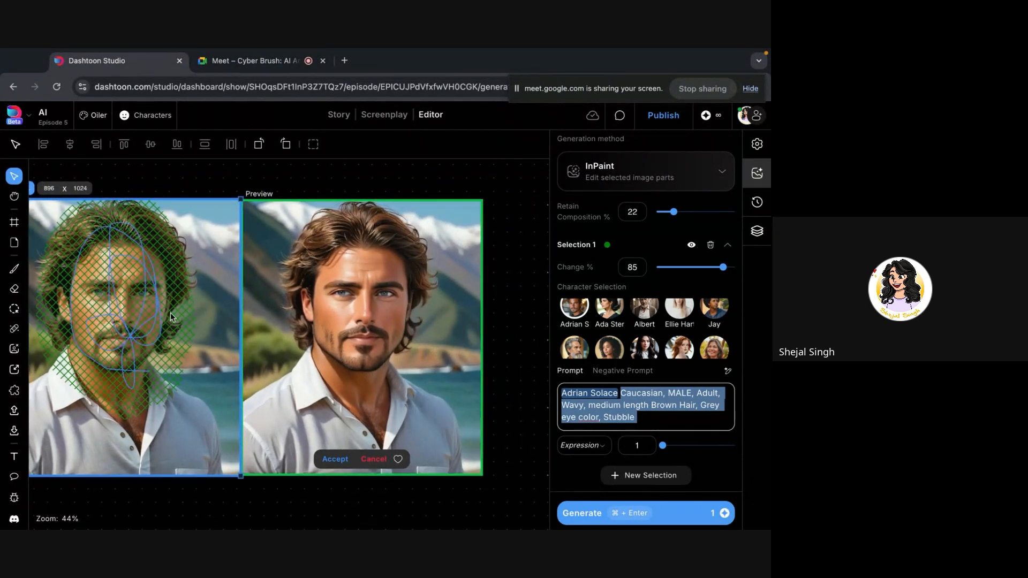
pyautogui.click(604, 423)
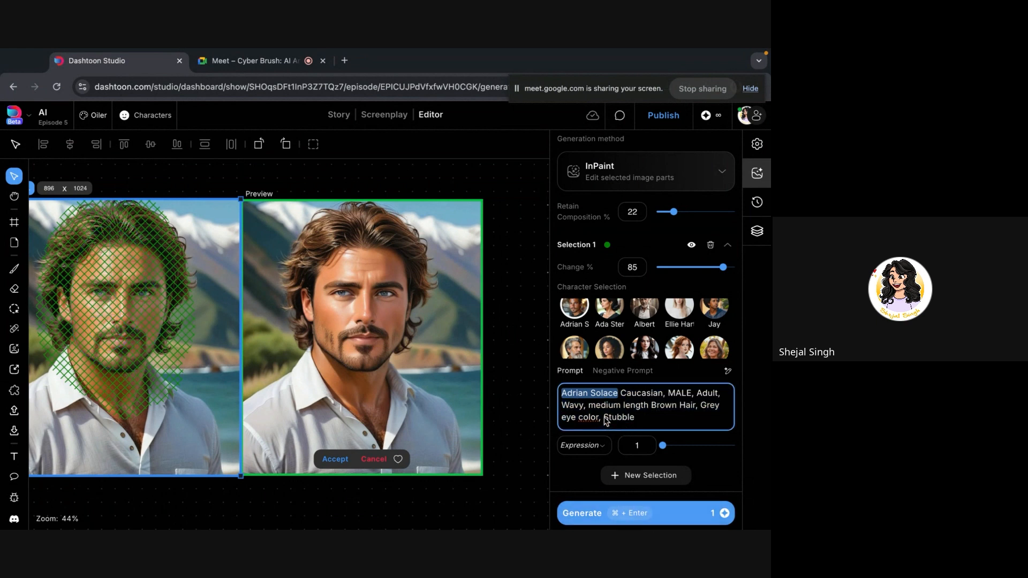
pyautogui.doubleClick(606, 422)
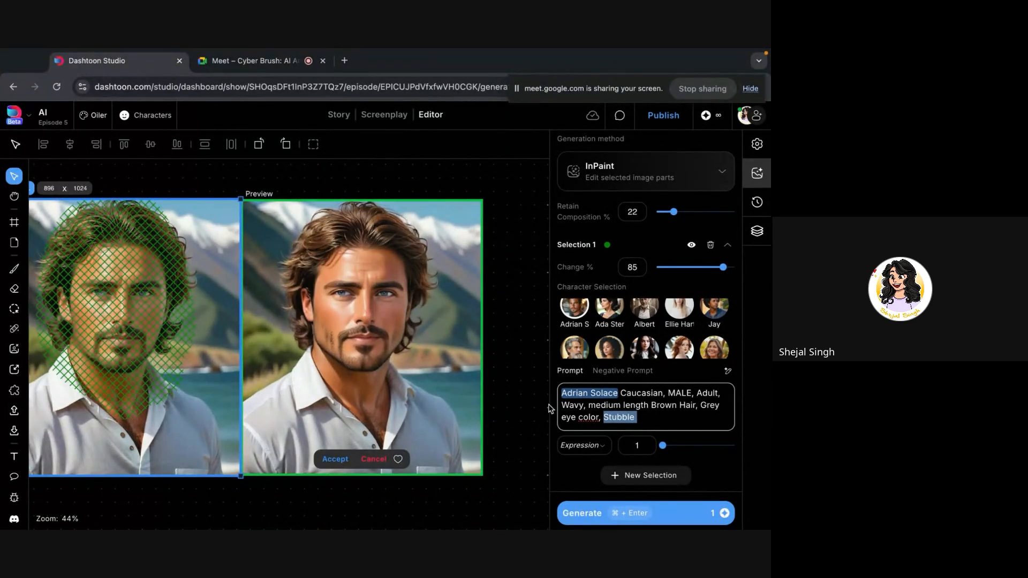
pyautogui.click(600, 406)
pyautogui.click(622, 394)
pyautogui.moveTo(623, 396); pyautogui.dragTo(637, 425)
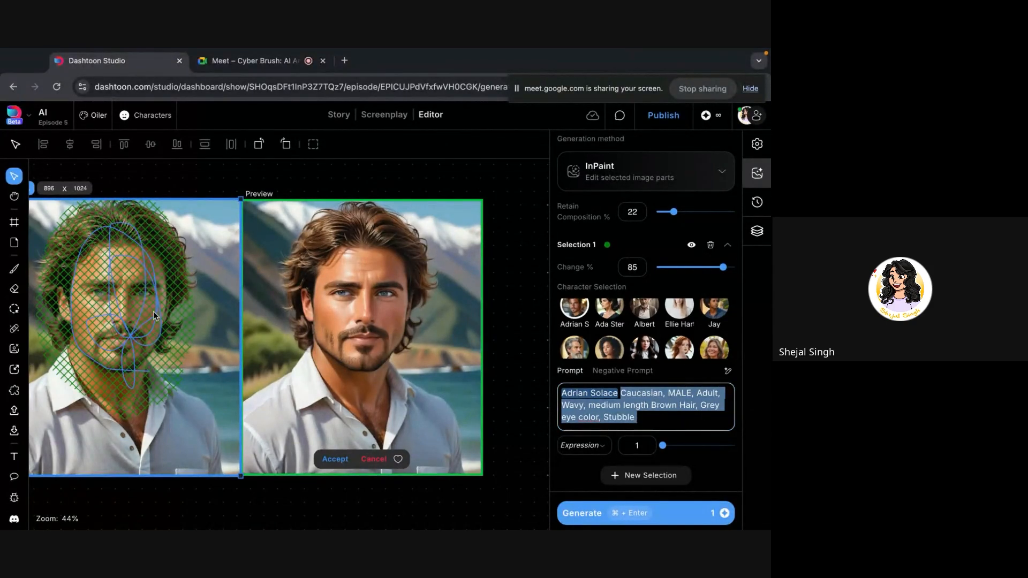
# Look over the inpaint preview once more and survey all character portrait rows across the canvas
pyautogui.scroll(-5, 300, 407)
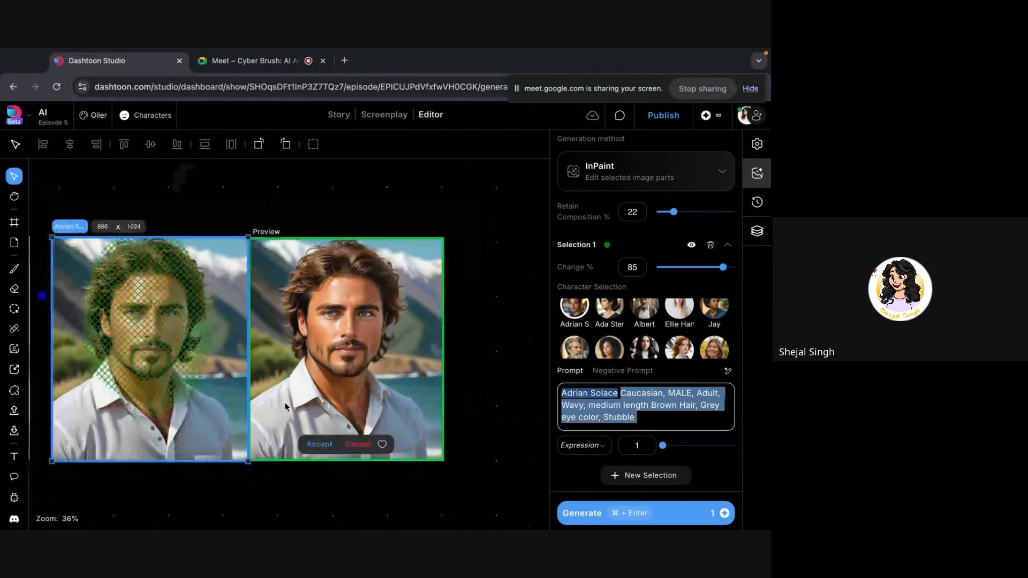
pyautogui.click(444, 307)
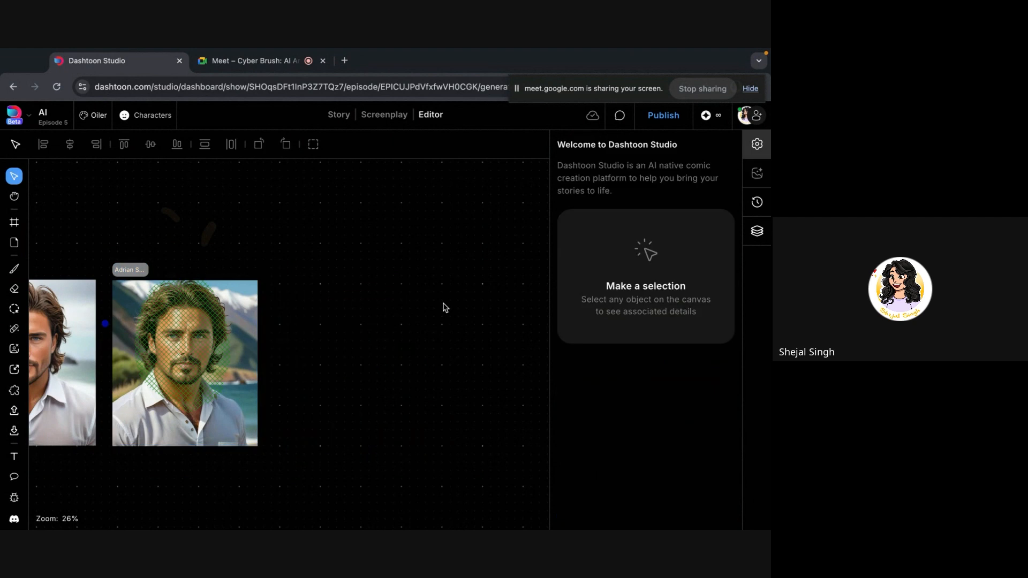
pyautogui.click(248, 385)
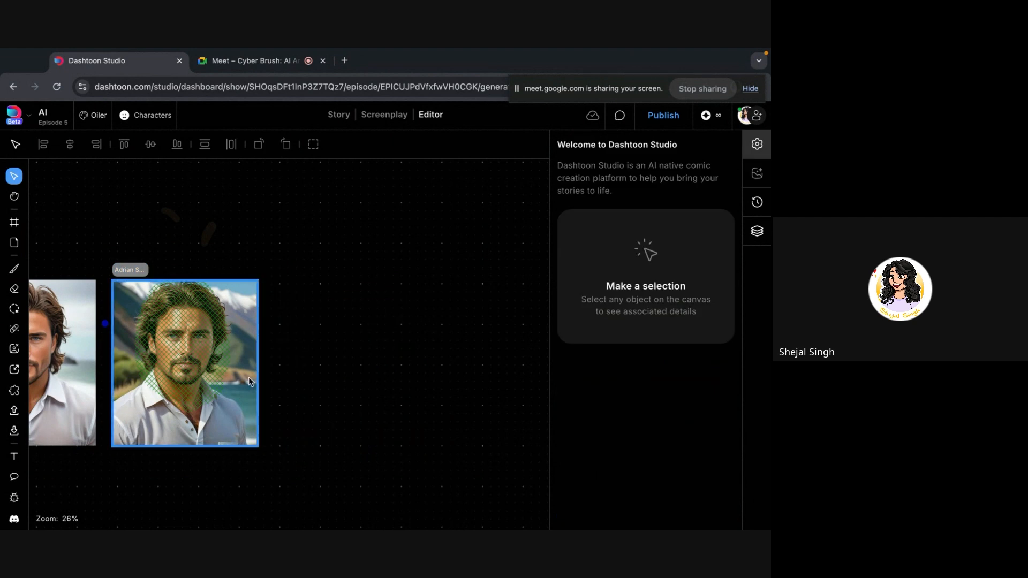
pyautogui.moveTo(239, 527)
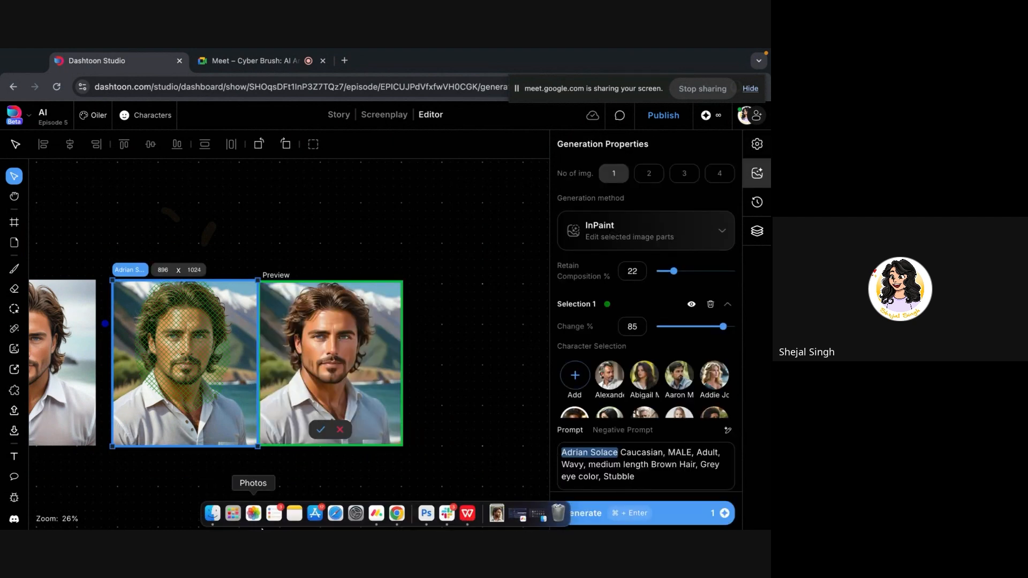
pyautogui.scroll(-2, 292, 529)
pyautogui.click(354, 379)
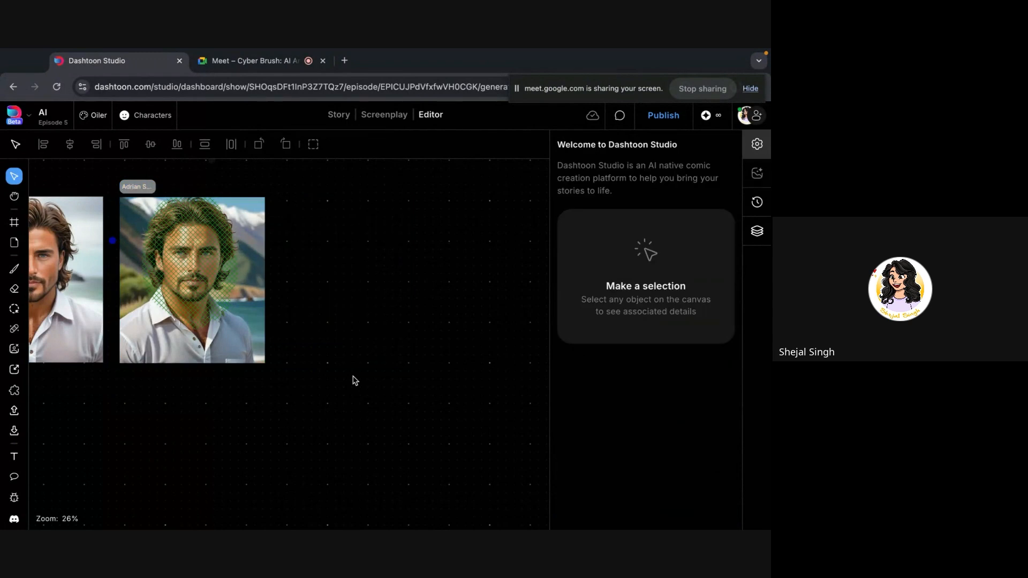
pyautogui.scroll(-2, 342, 406)
pyautogui.scroll(-5, 343, 406)
pyautogui.scroll(-4, 342, 405)
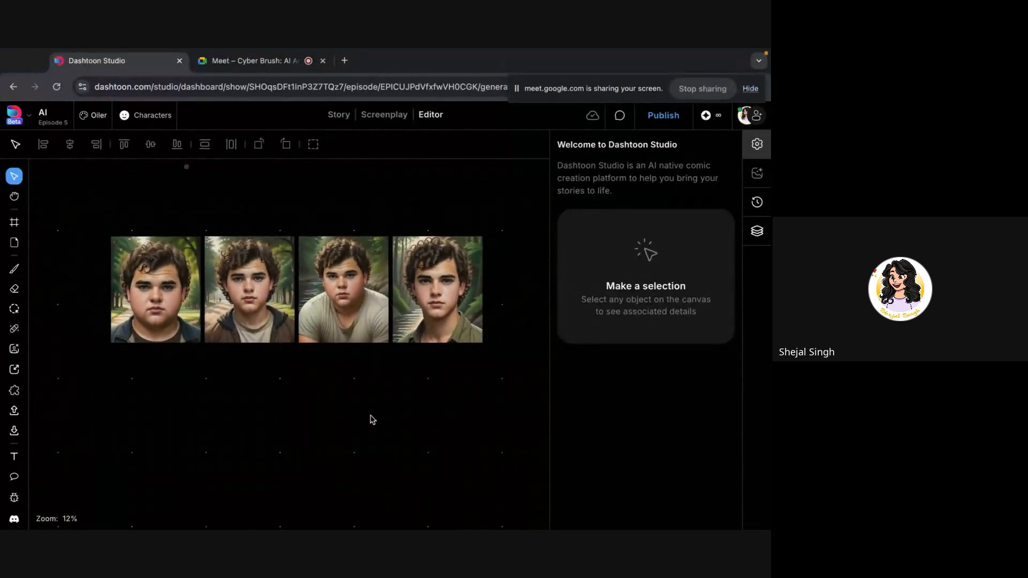
pyautogui.scroll(-3, 155, 408)
pyautogui.scroll(-5, 152, 411)
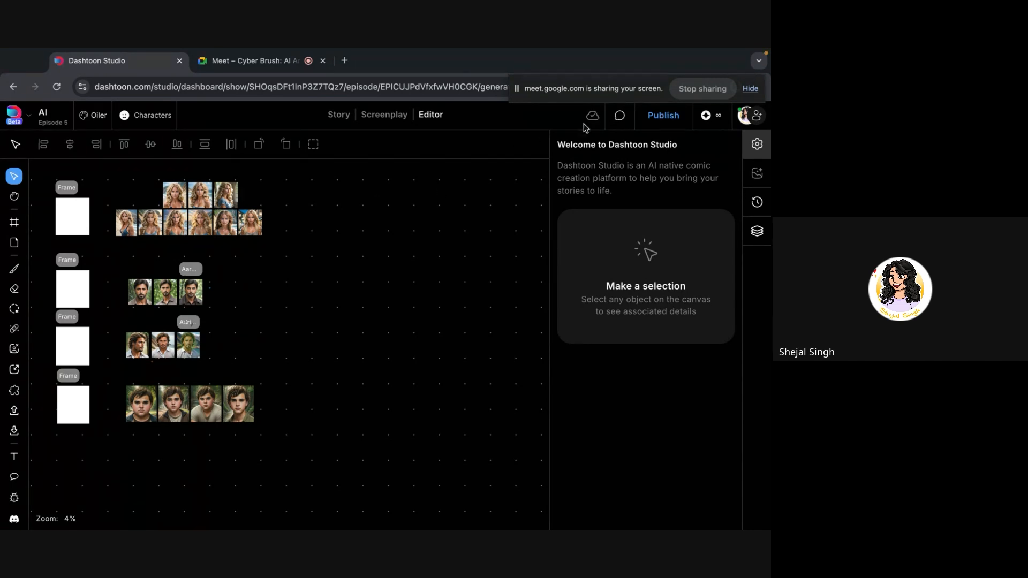
pyautogui.click(29, 117)
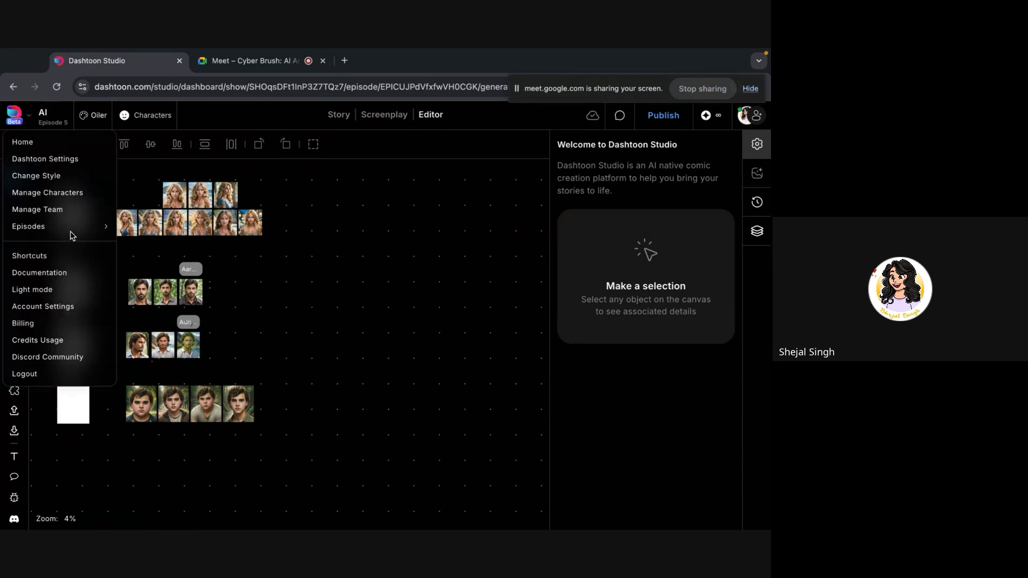
pyautogui.moveTo(70, 233)
pyautogui.click(157, 297)
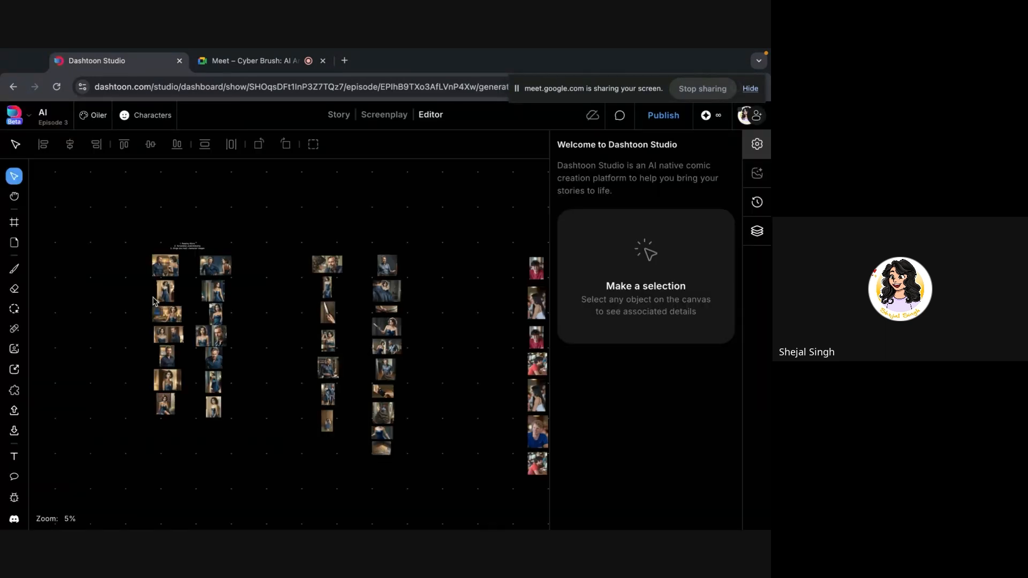
# Open Episode 4 and confirm leaving the current episode
pyautogui.click(30, 122)
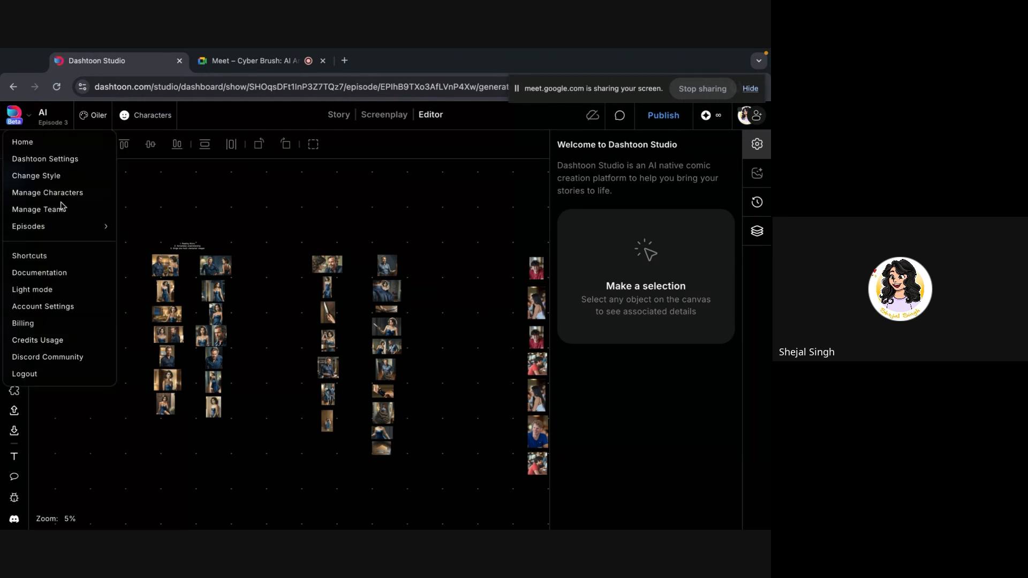
pyautogui.moveTo(65, 225)
pyautogui.click(139, 280)
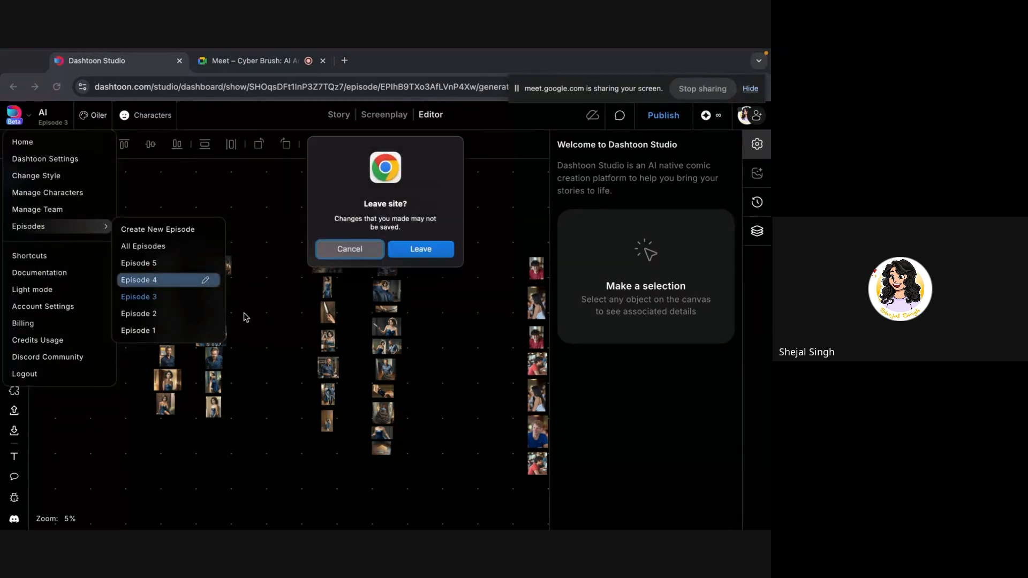
pyautogui.click(420, 249)
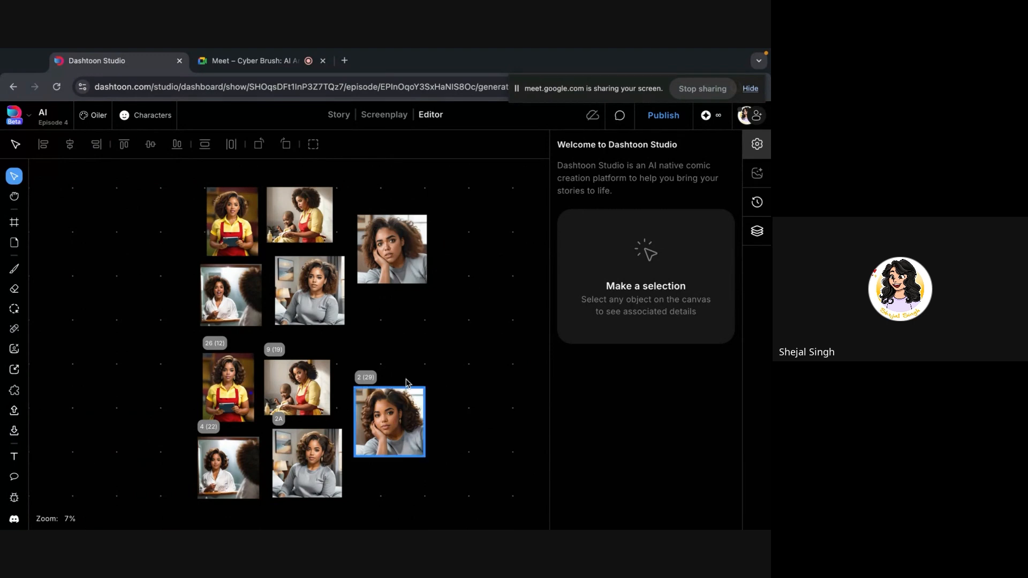
# Survey the Episode 4 canvas to locate the frames beside the blonde woman's portraits
pyautogui.hscroll(-5, 401, 375)
pyautogui.scroll(4, 401, 375)
pyautogui.scroll(-5, 398, 366)
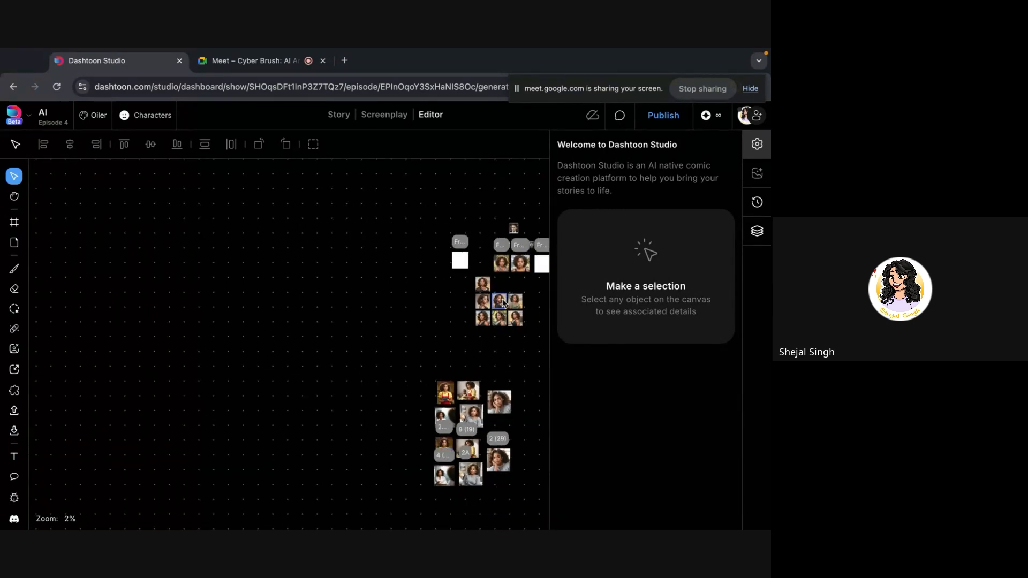
pyautogui.scroll(6, 491, 304)
pyautogui.scroll(-2, 218, 389)
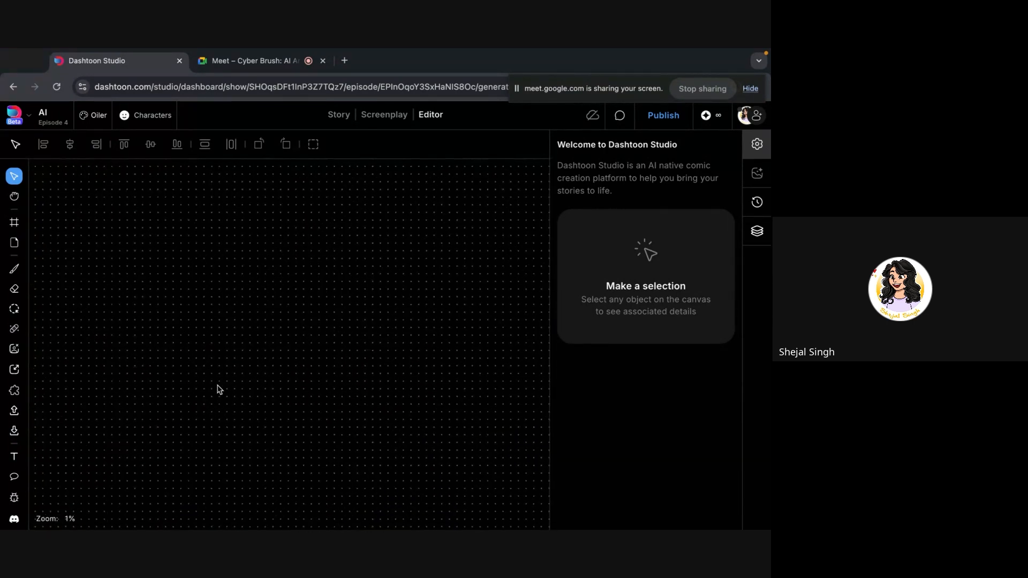
pyautogui.hscroll(-8, 218, 389)
pyautogui.scroll(6, 195, 358)
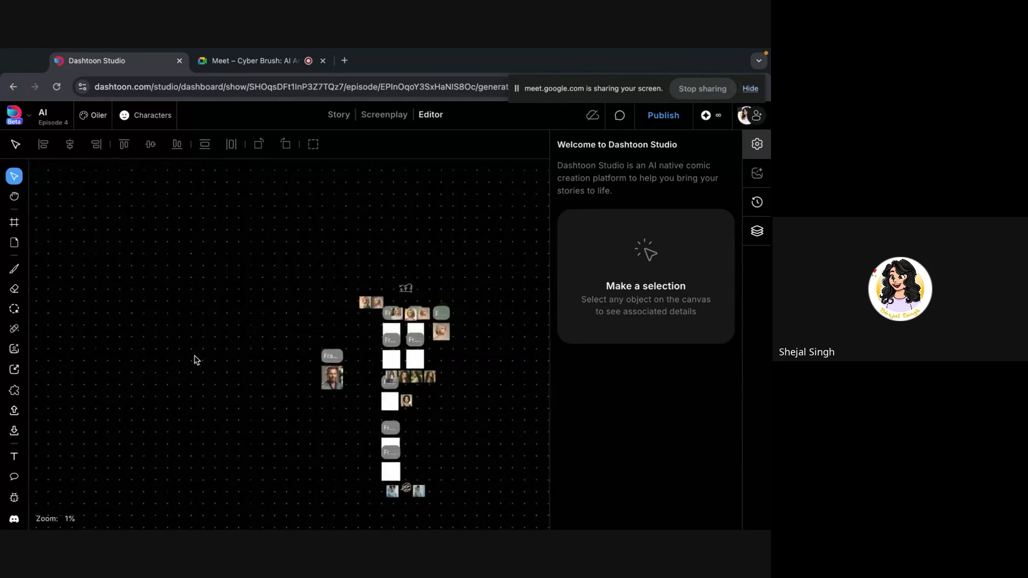
pyautogui.scroll(2, 432, 326)
pyautogui.hscroll(-2, 432, 326)
# Examine the generation history of the two blank frames directly below the blonde woman's portraits
pyautogui.click(312, 369)
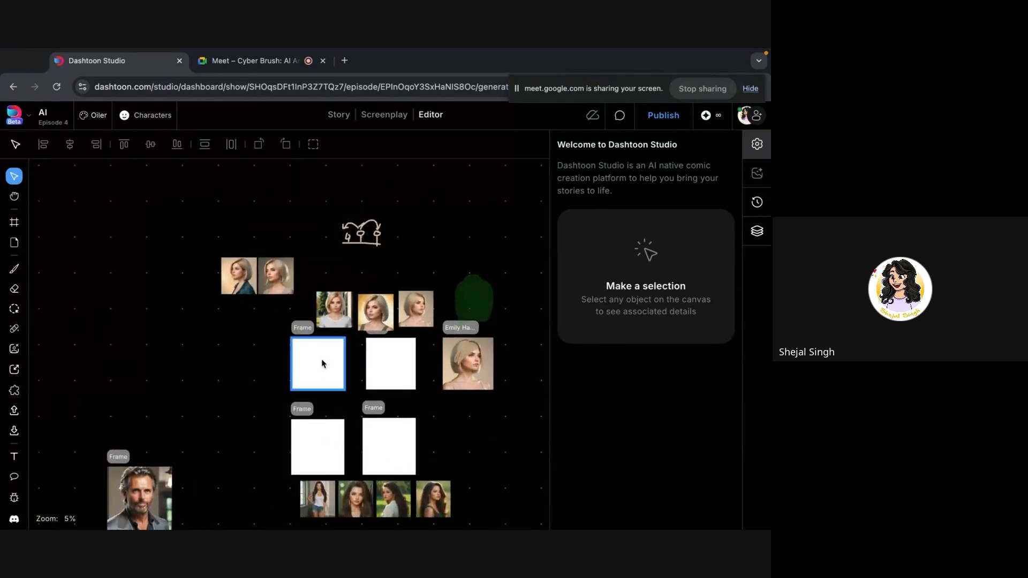
pyautogui.scroll(3, 330, 371)
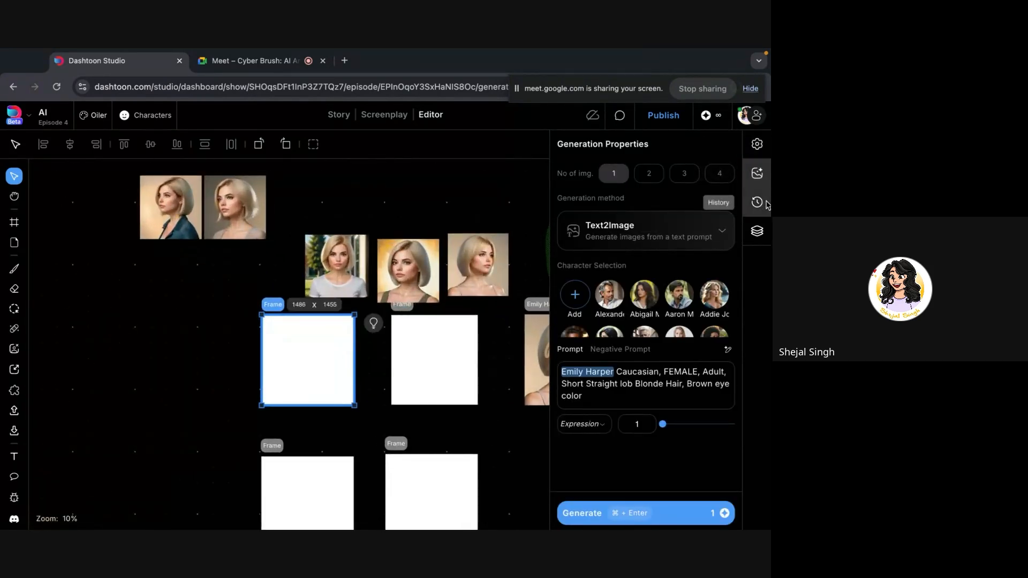
pyautogui.click(757, 202)
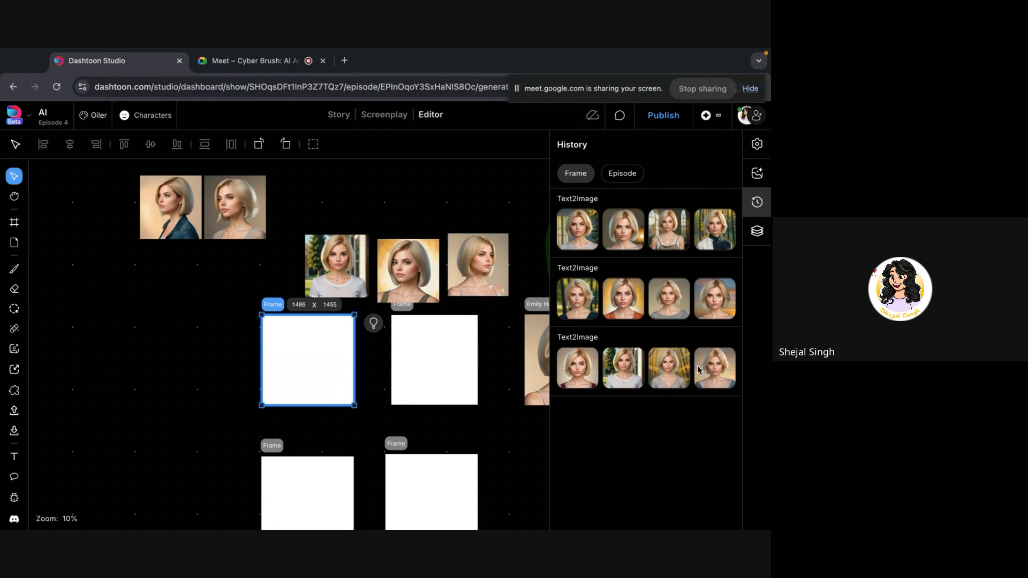
pyautogui.click(429, 363)
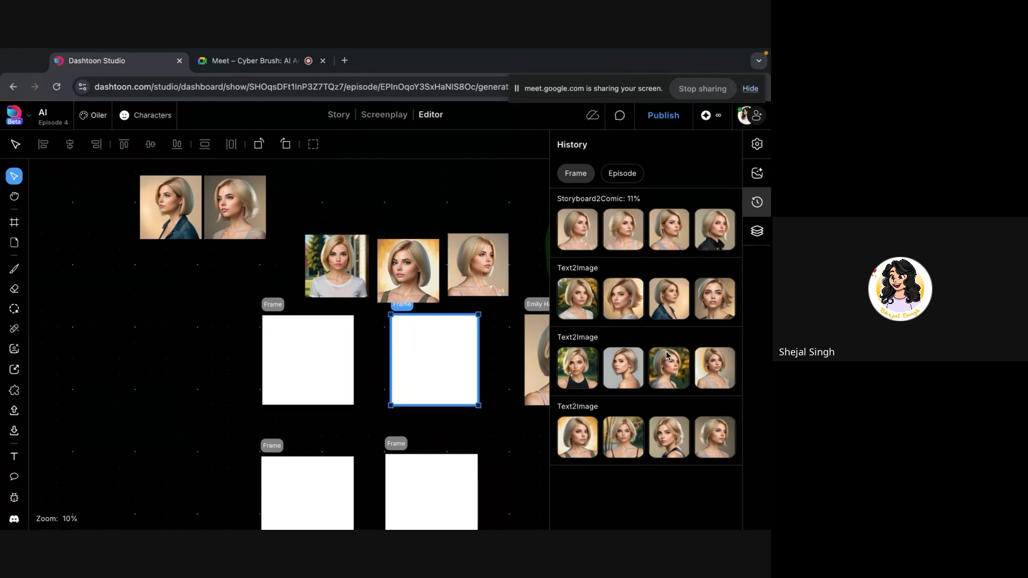
# Compare the three blonde portraits above the blank frames one by one for consistency of face and hair
pyautogui.click(396, 275)
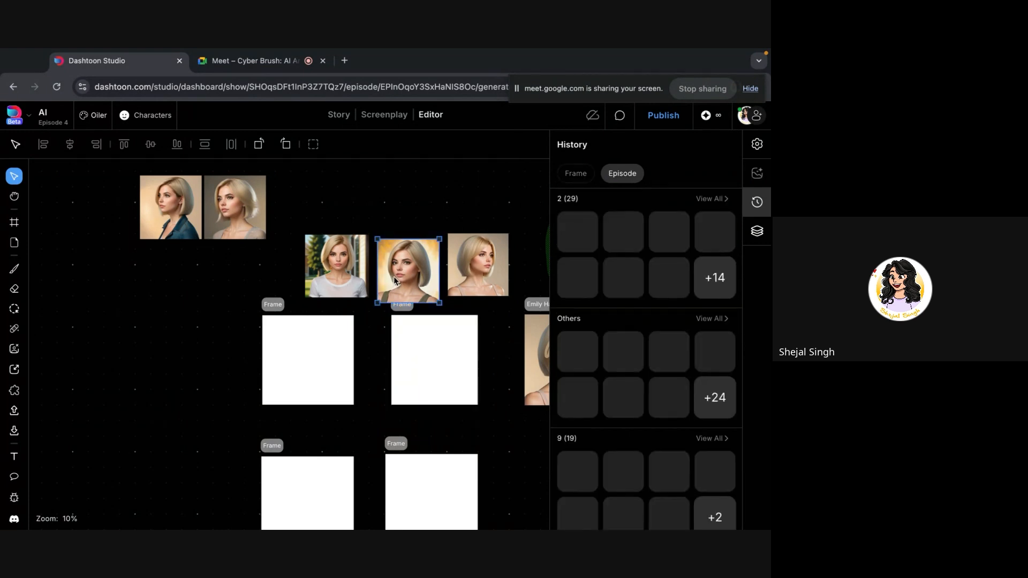
pyautogui.scroll(5, 396, 275)
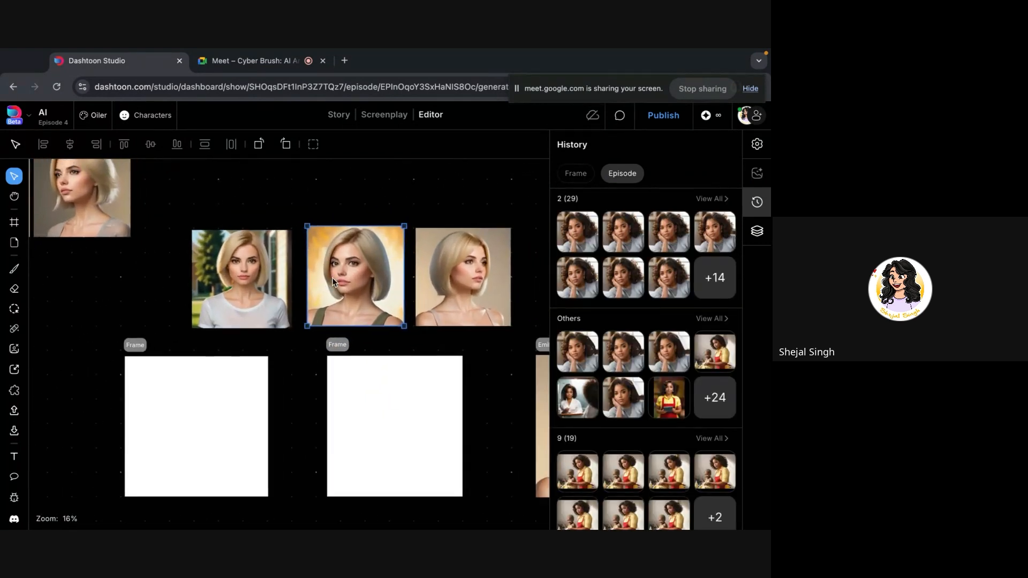
pyautogui.click(375, 199)
pyautogui.click(232, 294)
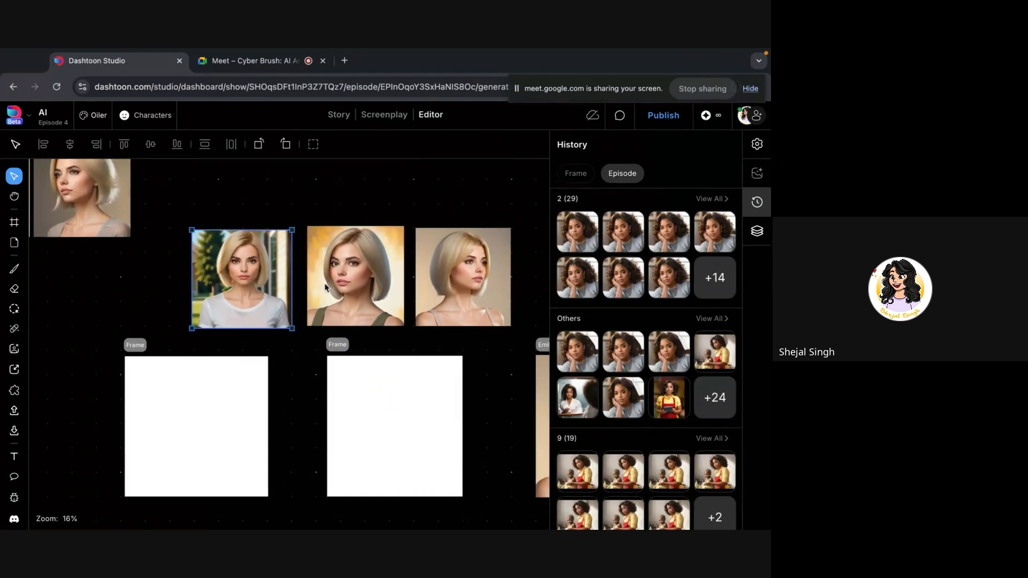
pyautogui.click(387, 281)
pyautogui.click(459, 278)
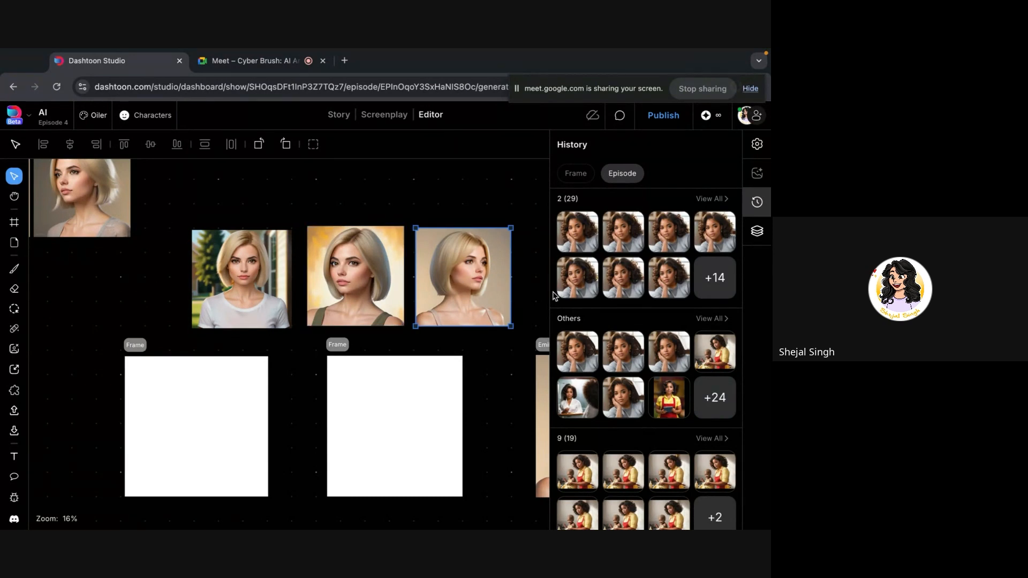
pyautogui.click(248, 258)
pyautogui.click(364, 278)
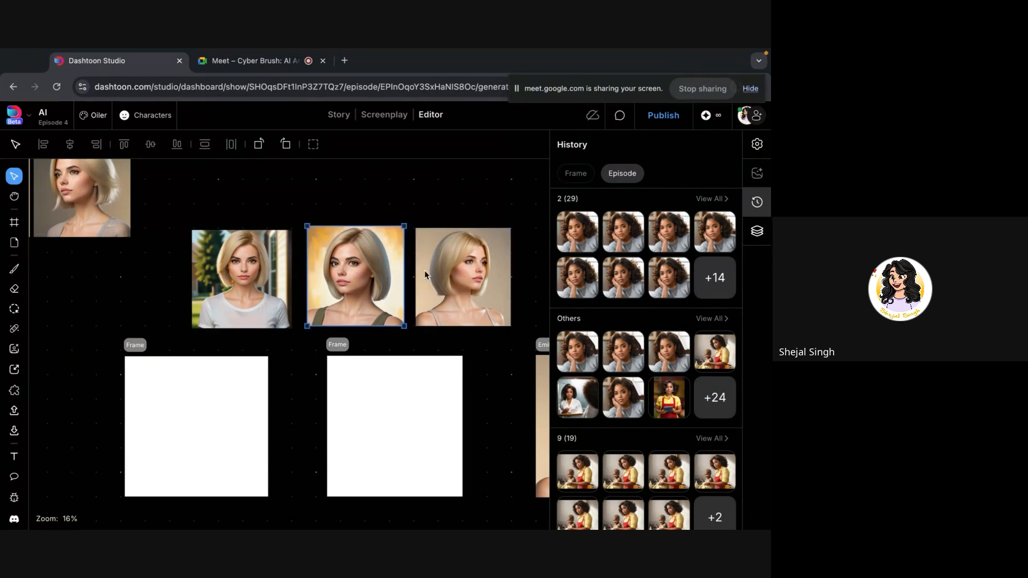
pyautogui.click(435, 274)
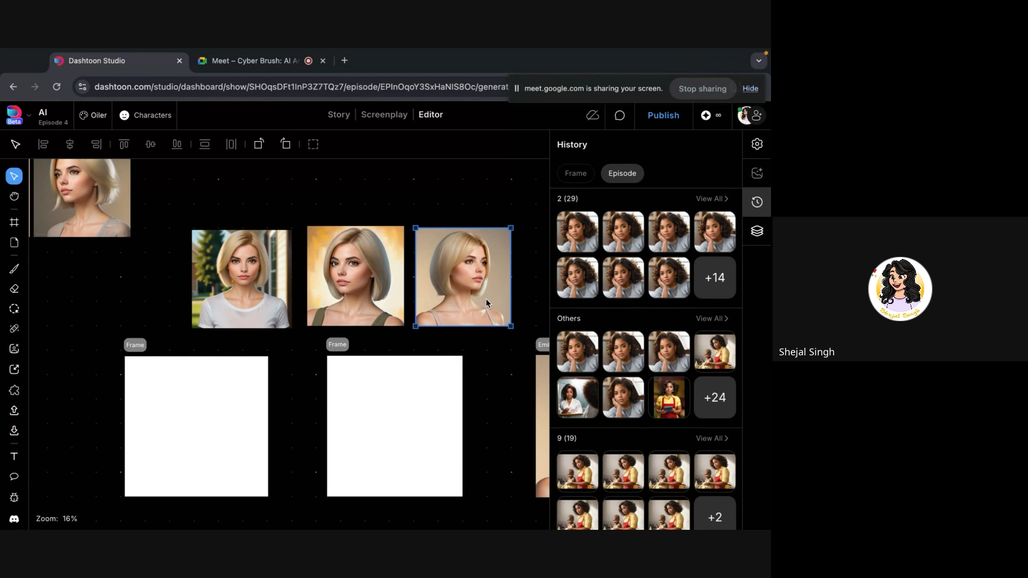
pyautogui.scroll(-5, 372, 281)
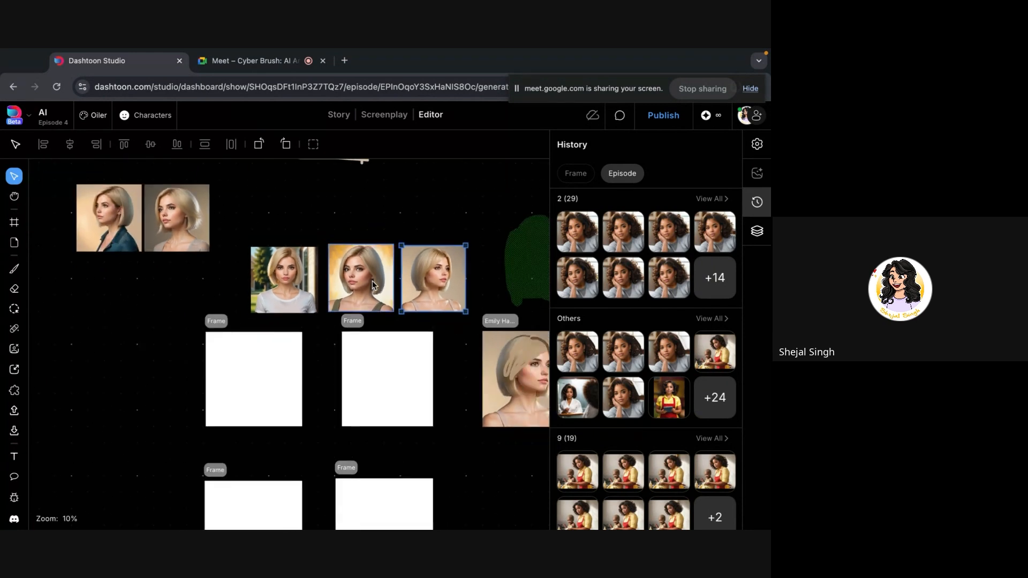
# Examine the generation history of the blank frame beside the black-haired woman's portrait
pyautogui.click(294, 333)
pyautogui.scroll(-5, 280, 354)
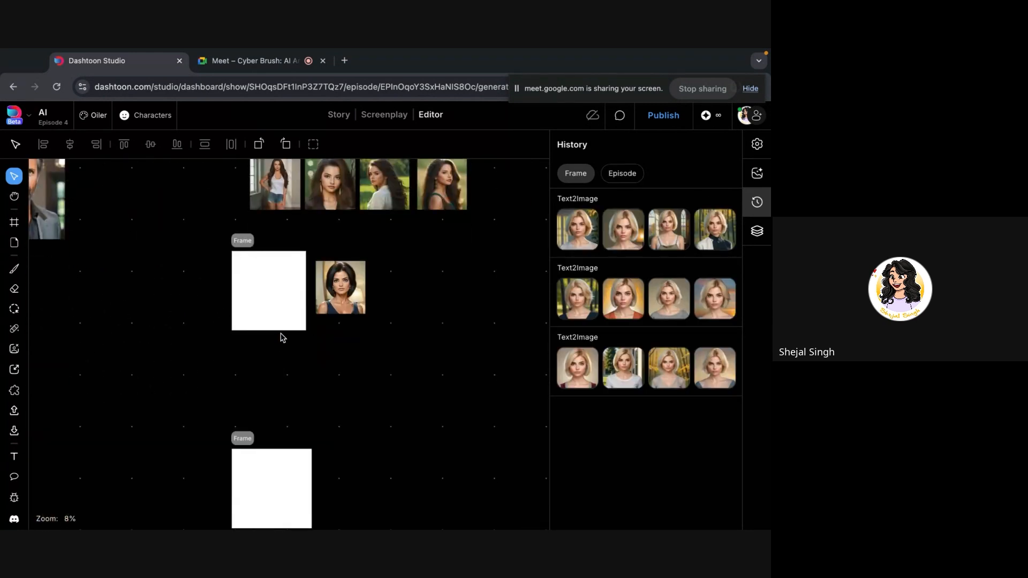
pyautogui.click(268, 500)
pyautogui.click(293, 256)
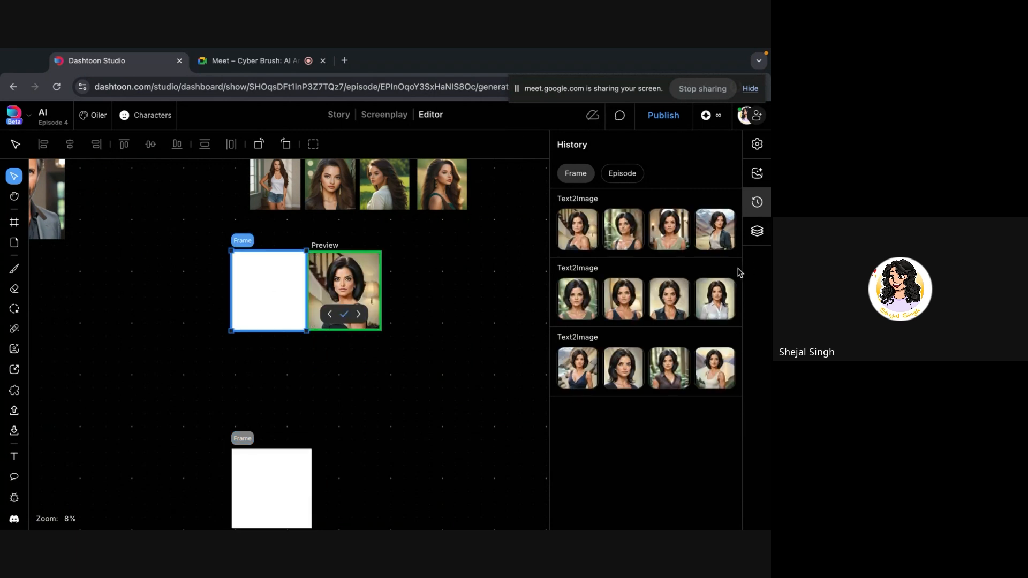
# Compare the generation histories of the two lowest frames, covering the curly-haired woman and the woman with braided buns
pyautogui.click(294, 497)
pyautogui.scroll(-2, 294, 497)
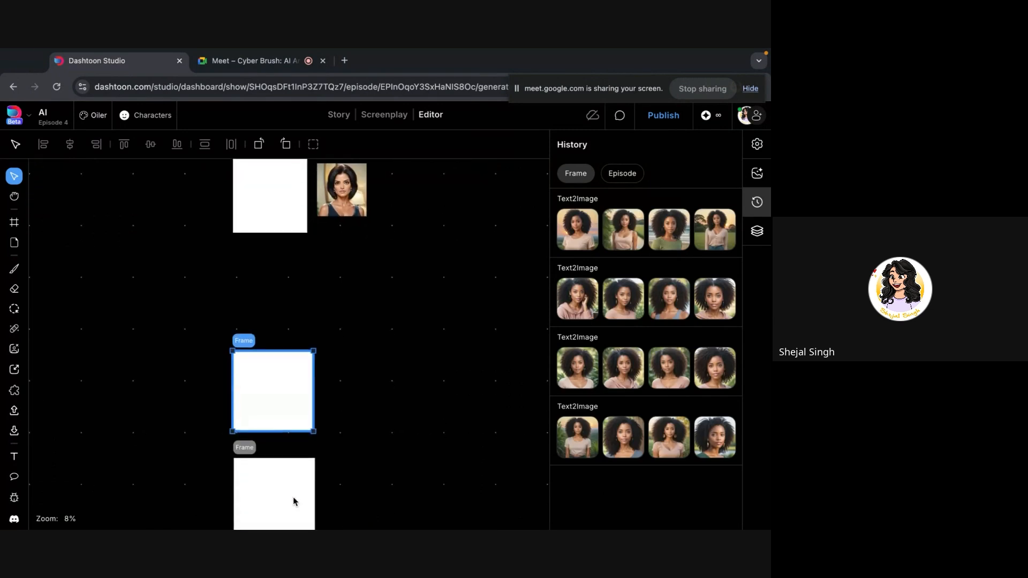
pyautogui.scroll(1, 294, 497)
pyautogui.scroll(-3, 266, 394)
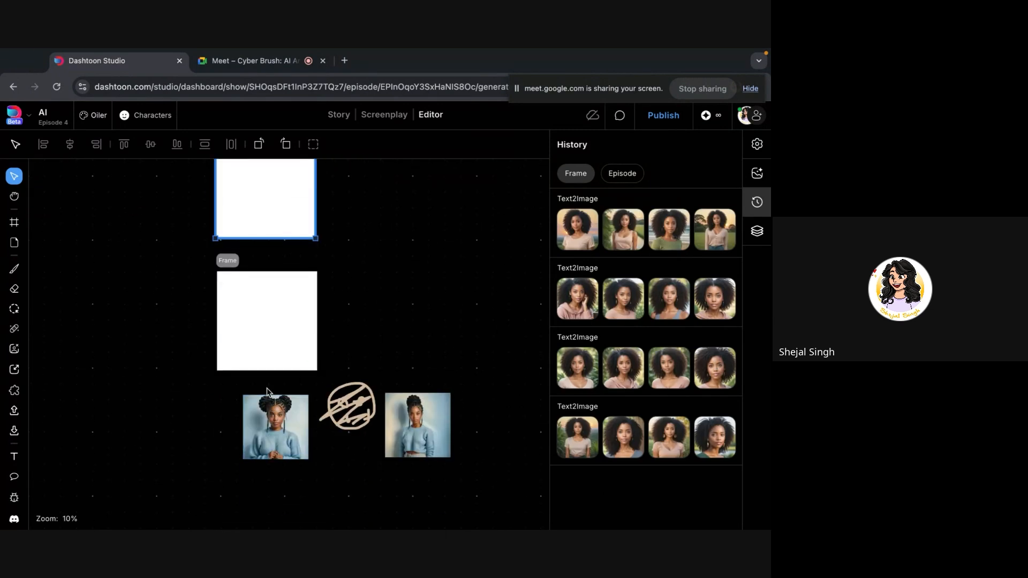
pyautogui.click(266, 370)
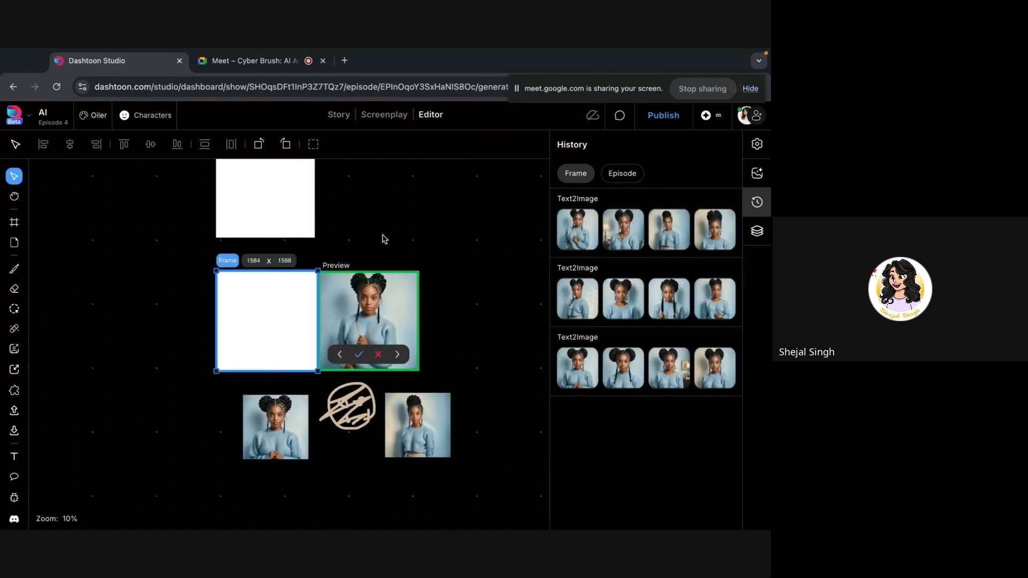
pyautogui.click(219, 210)
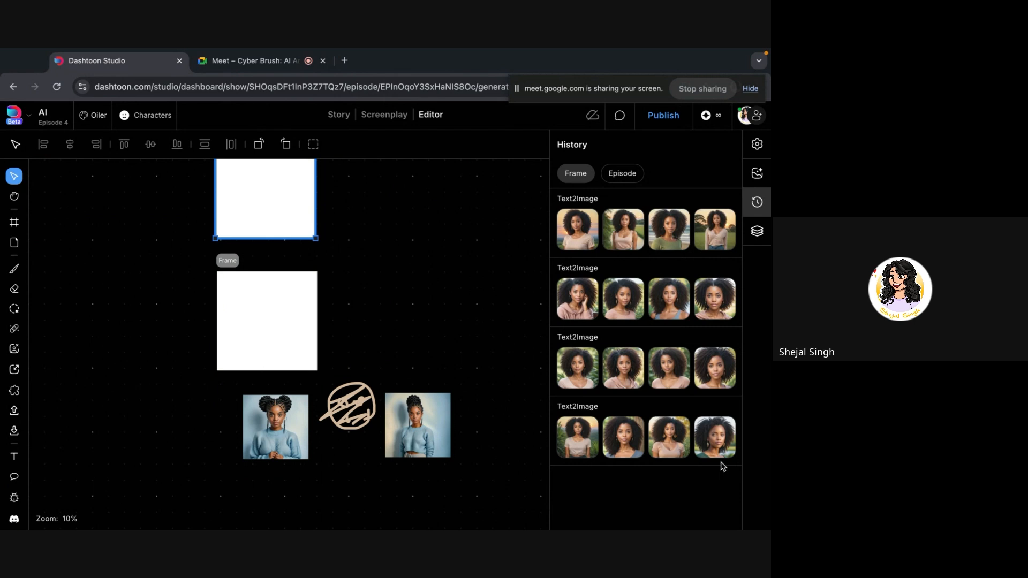
pyautogui.click(409, 271)
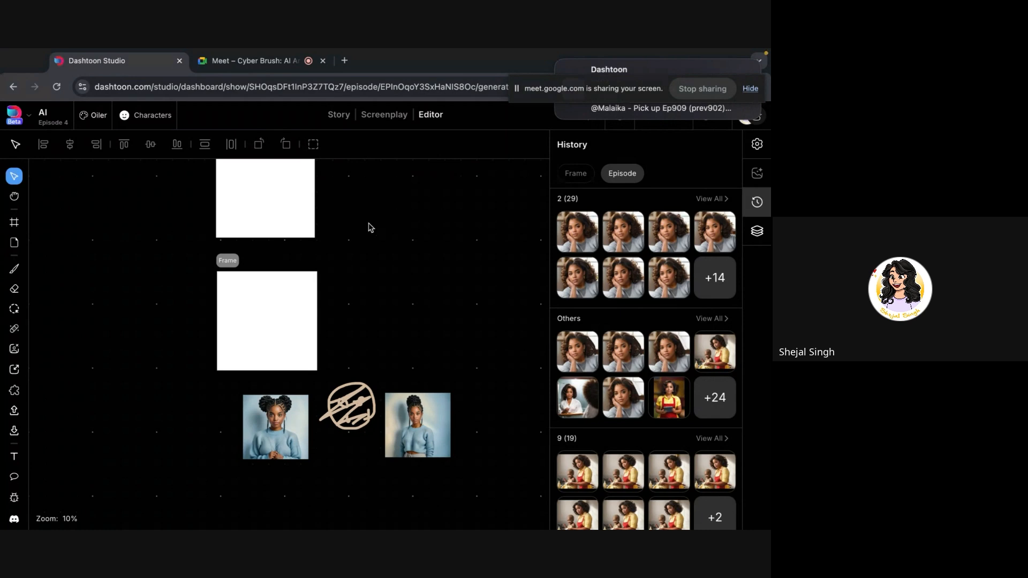
# Revisit the generation histories of the two frames below the blonde portraits and the black-haired woman's frame
pyautogui.scroll(-3, 417, 273)
pyautogui.scroll(-2, 381, 252)
pyautogui.scroll(5, 374, 247)
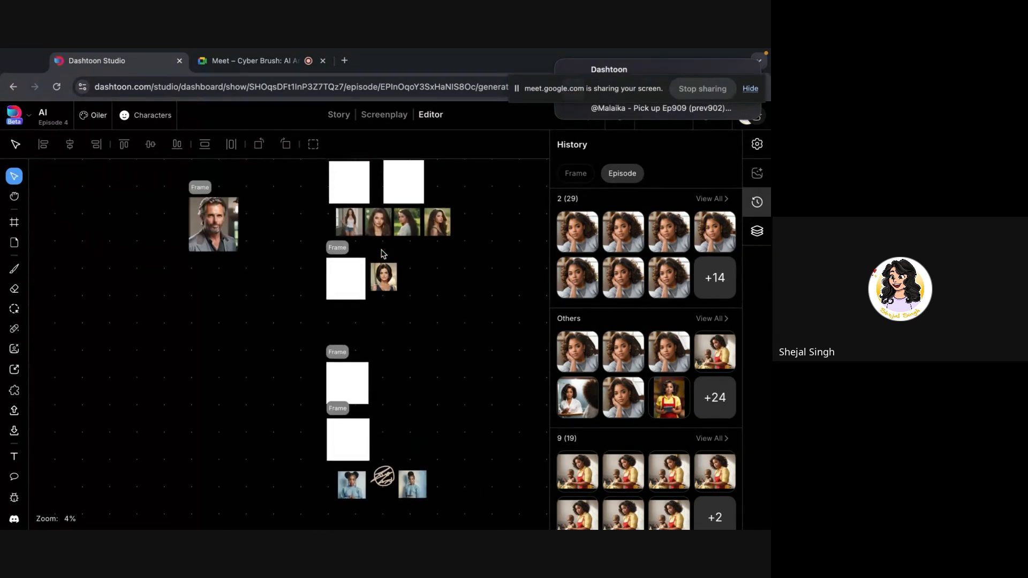
pyautogui.scroll(1, 321, 204)
pyautogui.click(317, 206)
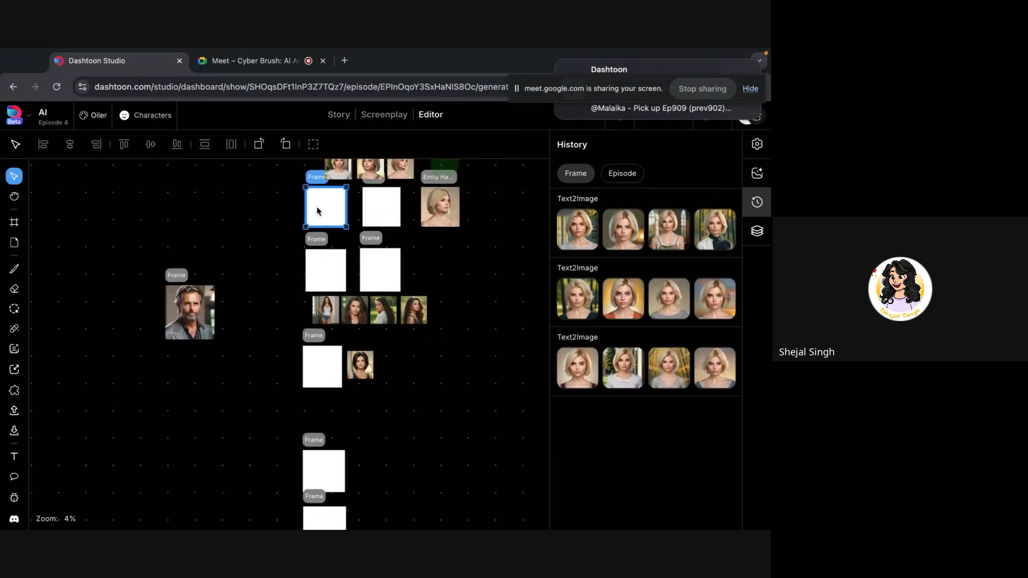
pyautogui.click(378, 214)
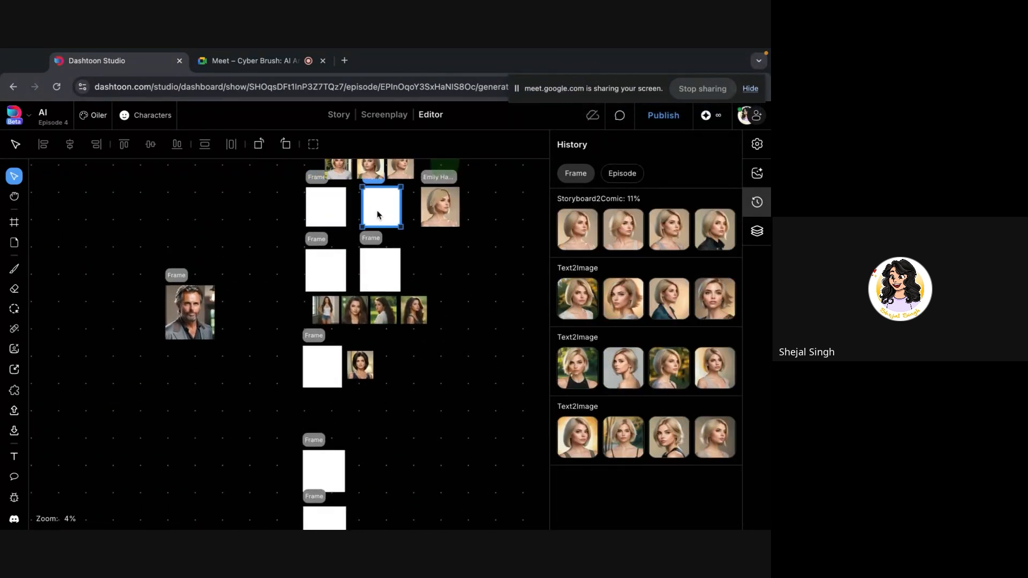
pyautogui.click(325, 382)
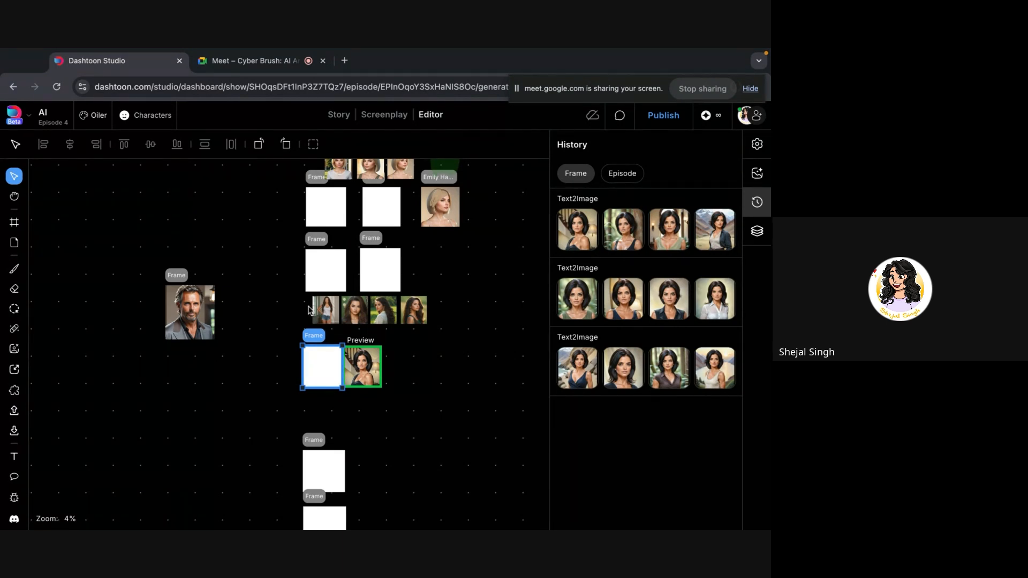
# Check the curly-haired woman's frame history again, and compare it with the first blonde frame's and the black-haired woman's
pyautogui.click(340, 470)
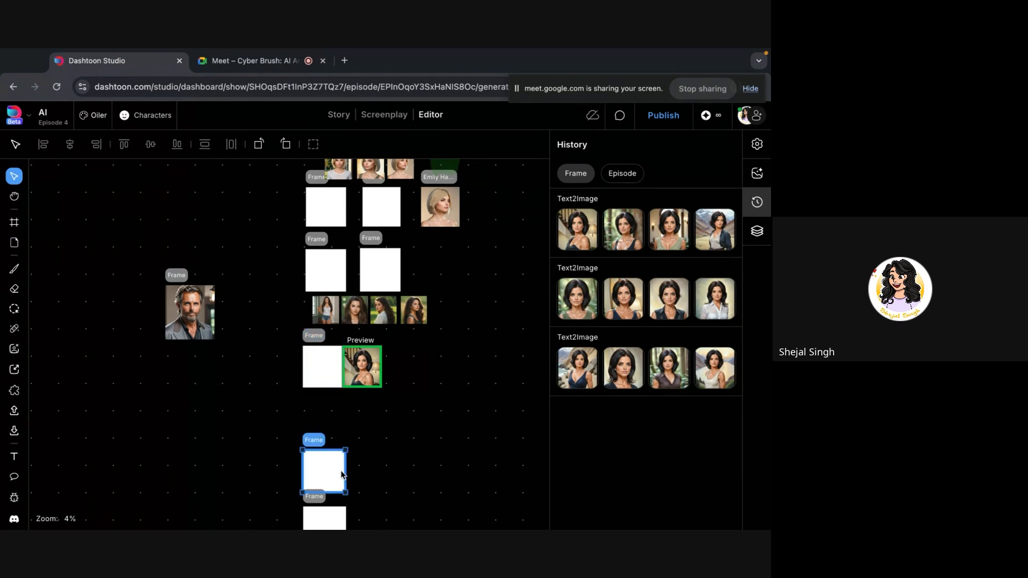
pyautogui.scroll(-1, 342, 473)
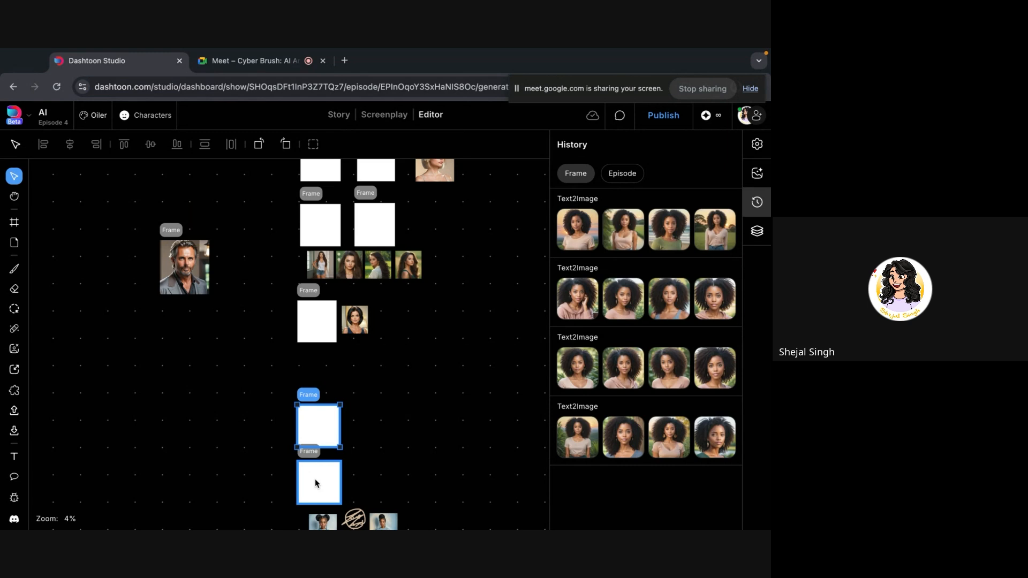
pyautogui.click(259, 396)
pyautogui.scroll(-1, 258, 397)
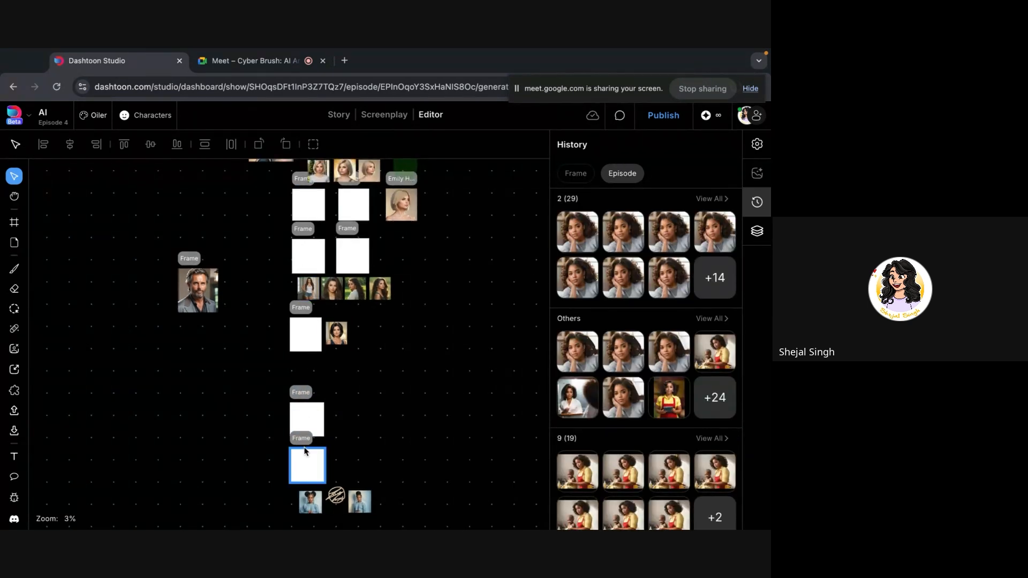
pyautogui.click(303, 212)
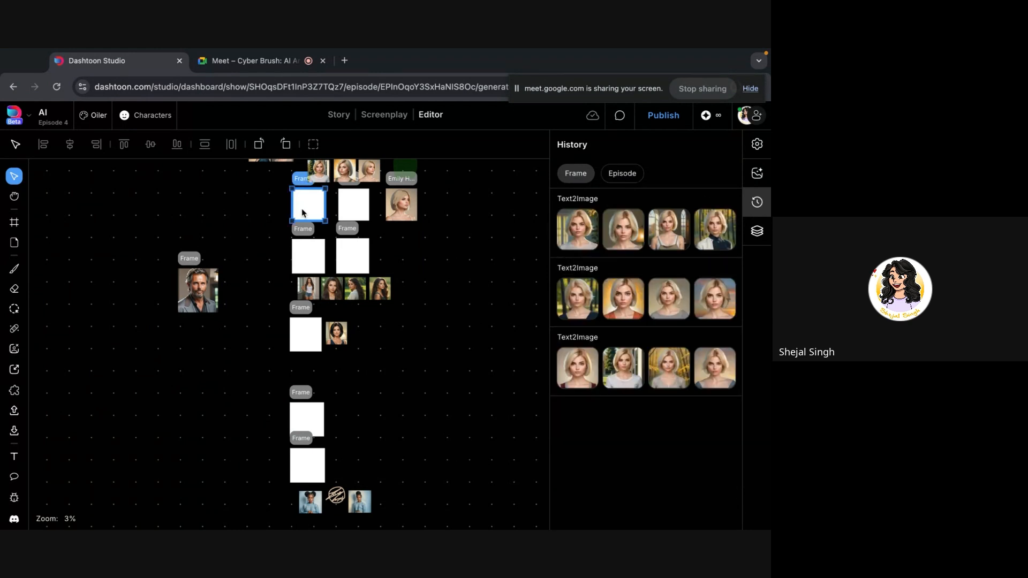
pyautogui.click(305, 337)
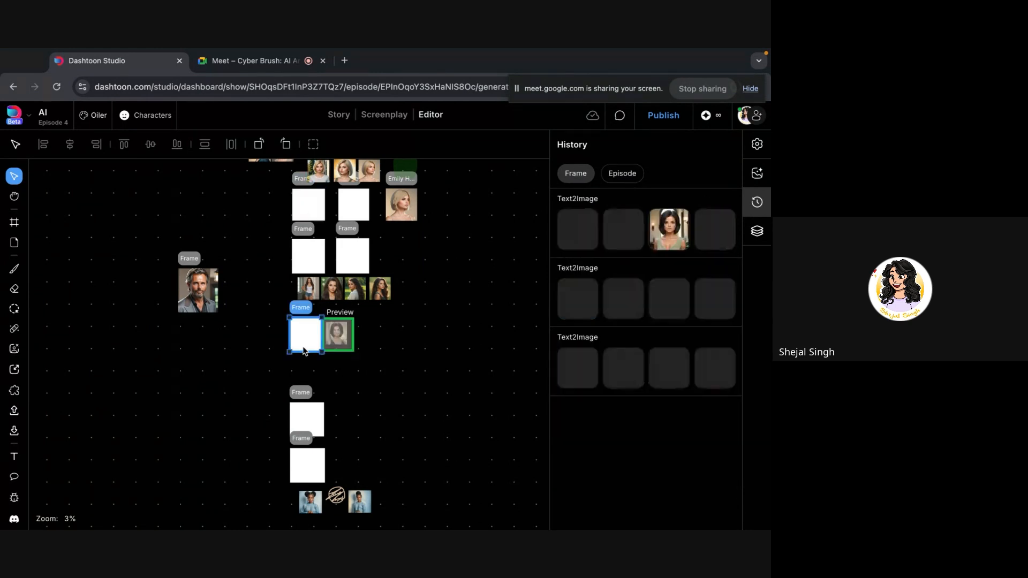
# Compare the generation histories of the first blonde frame, the curly-haired woman's frame and the braided-buns frame
pyautogui.click(310, 213)
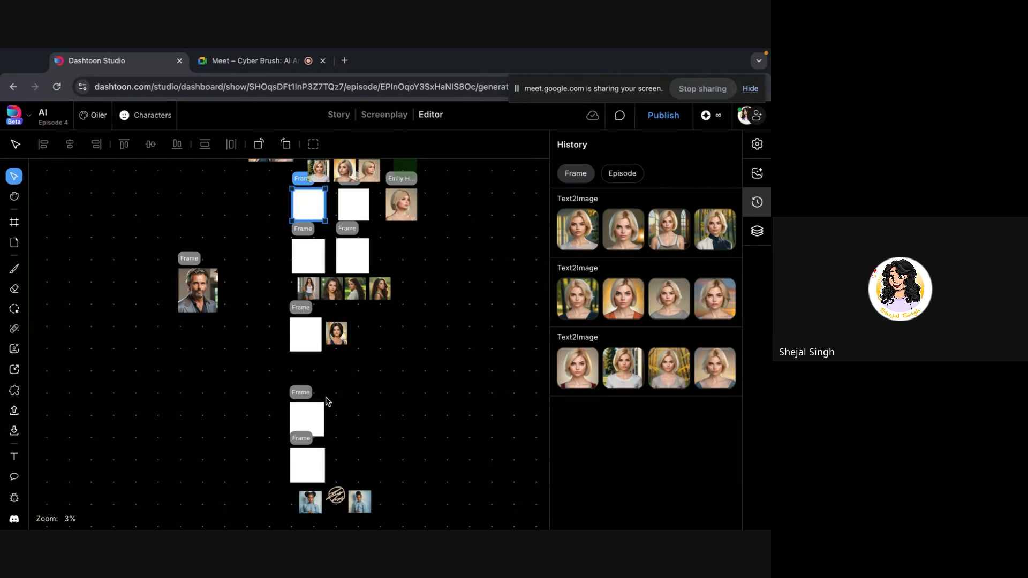
pyautogui.click(312, 421)
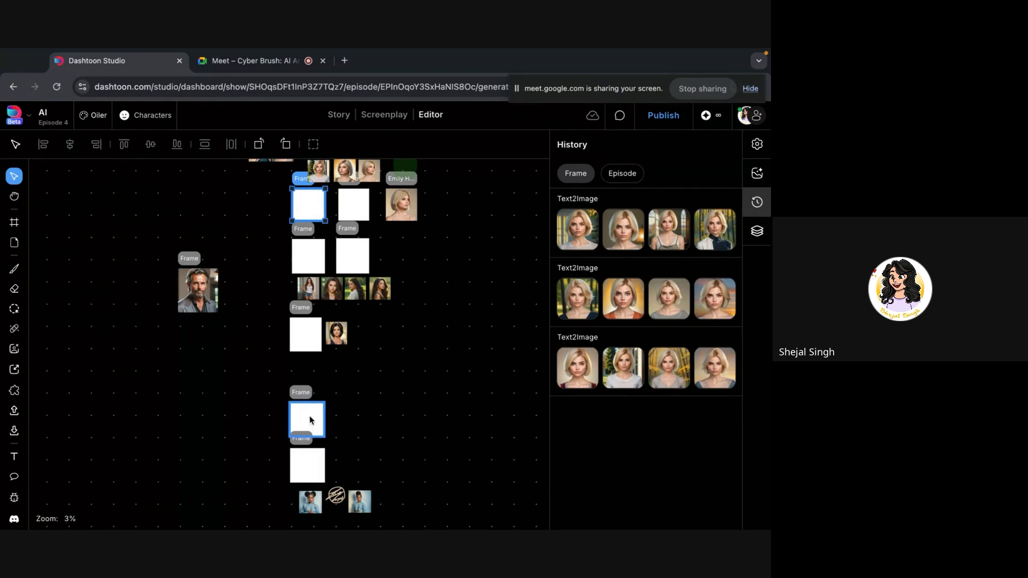
pyautogui.click(316, 468)
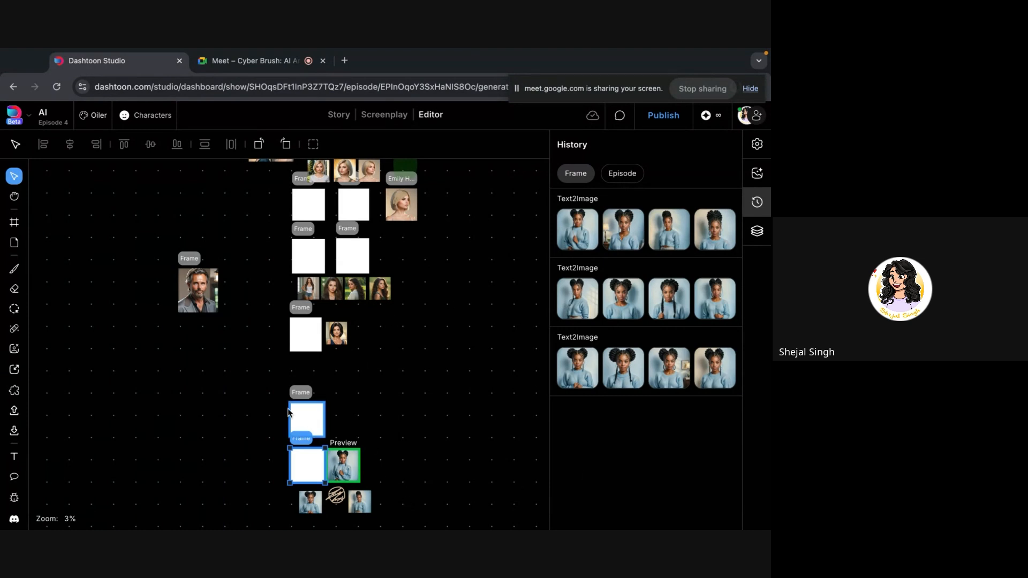
pyautogui.moveTo(266, 398); pyautogui.dragTo(375, 513)
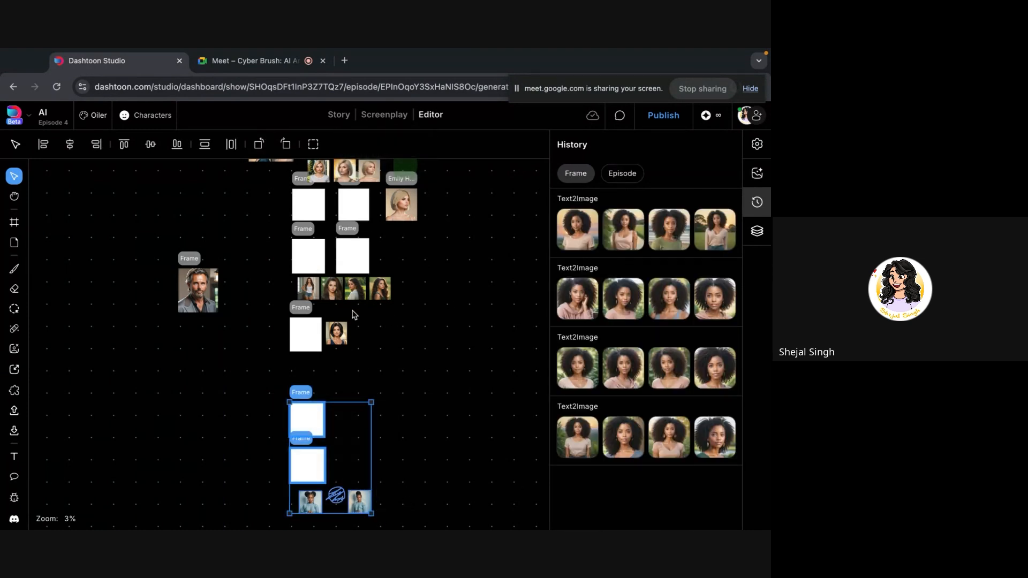
pyautogui.click(315, 207)
pyautogui.scroll(1, 337, 215)
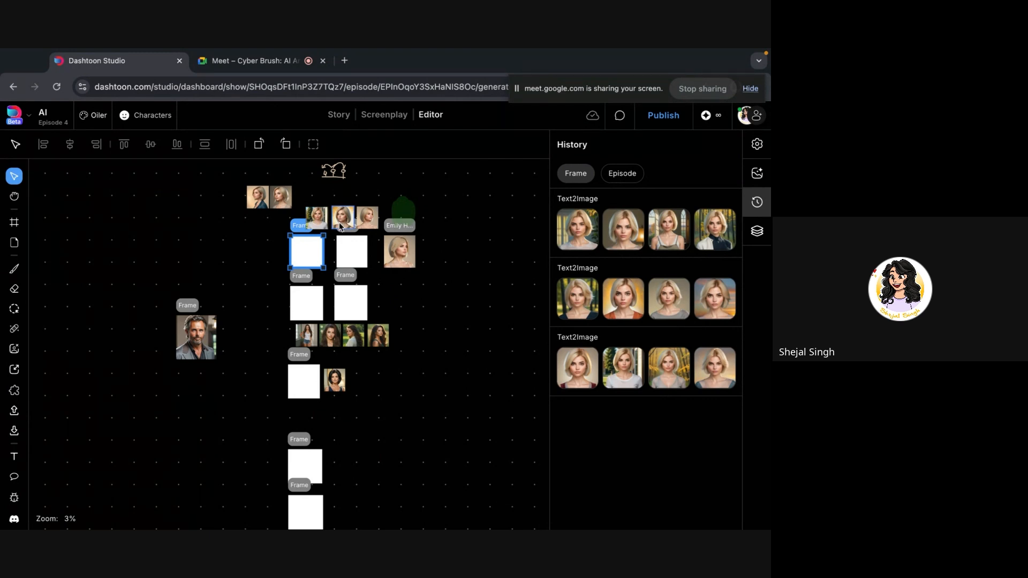
# Examine the black-haired woman's frame history and enlarge her portrait in the dark sleeveless top from the second set
pyautogui.click(300, 385)
pyautogui.scroll(3, 303, 383)
pyautogui.scroll(2, 303, 382)
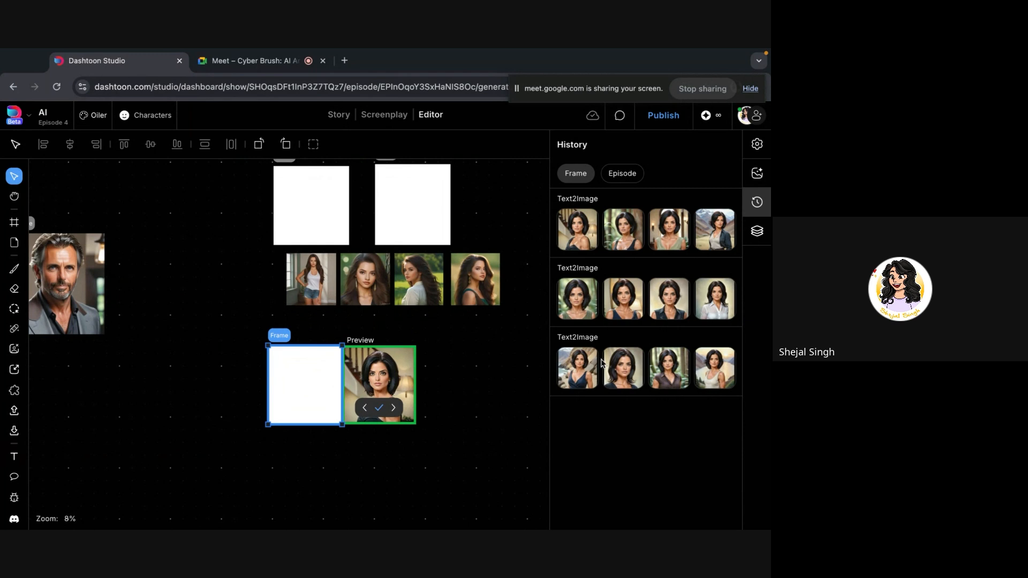
pyautogui.click(668, 304)
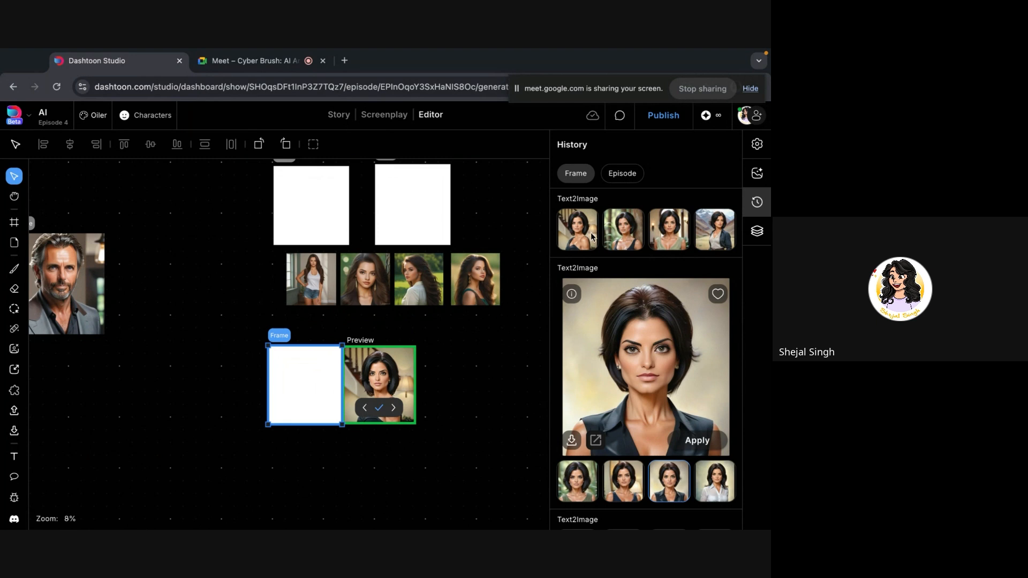
pyautogui.click(476, 366)
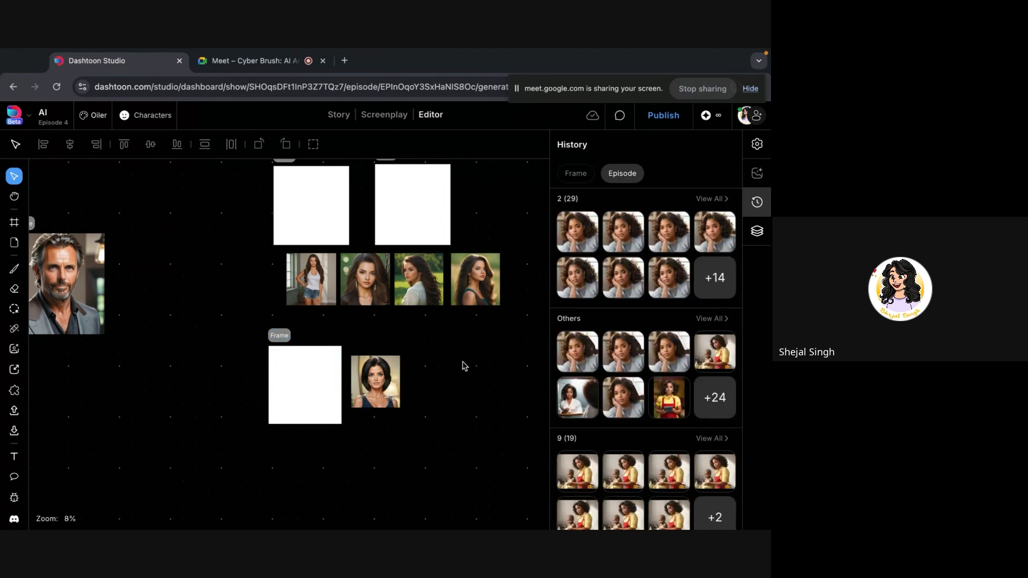
# Compare the four long-haired brunette portraits with the black-haired woman's portrait on the canvas
pyautogui.click(295, 410)
pyautogui.click(452, 351)
pyautogui.moveTo(273, 283); pyautogui.dragTo(492, 319)
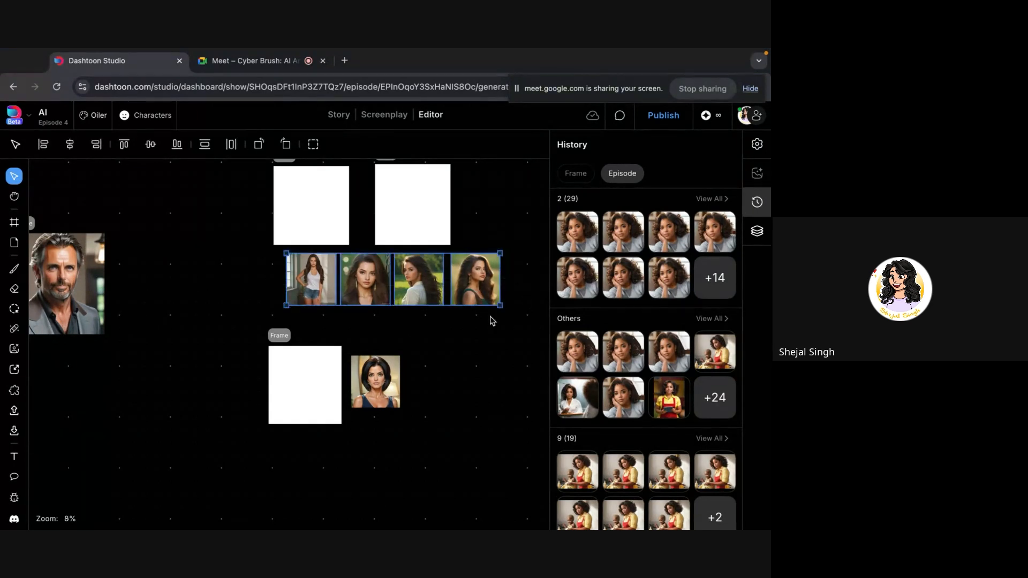
pyautogui.click(375, 387)
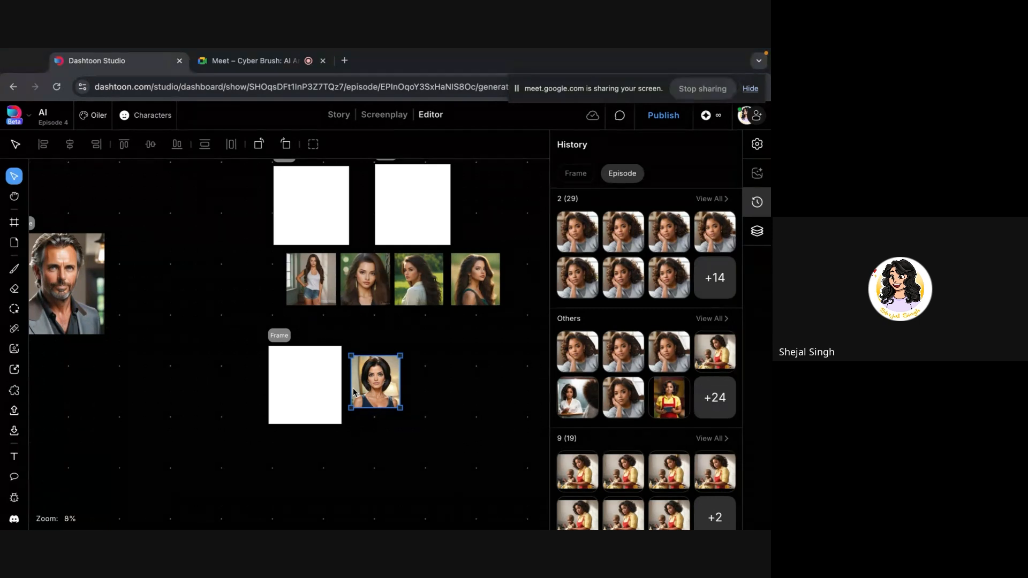
# Check the generation histories of the two lowest frames and look back over the brunette and blonde portraits
pyautogui.scroll(-5, 280, 450)
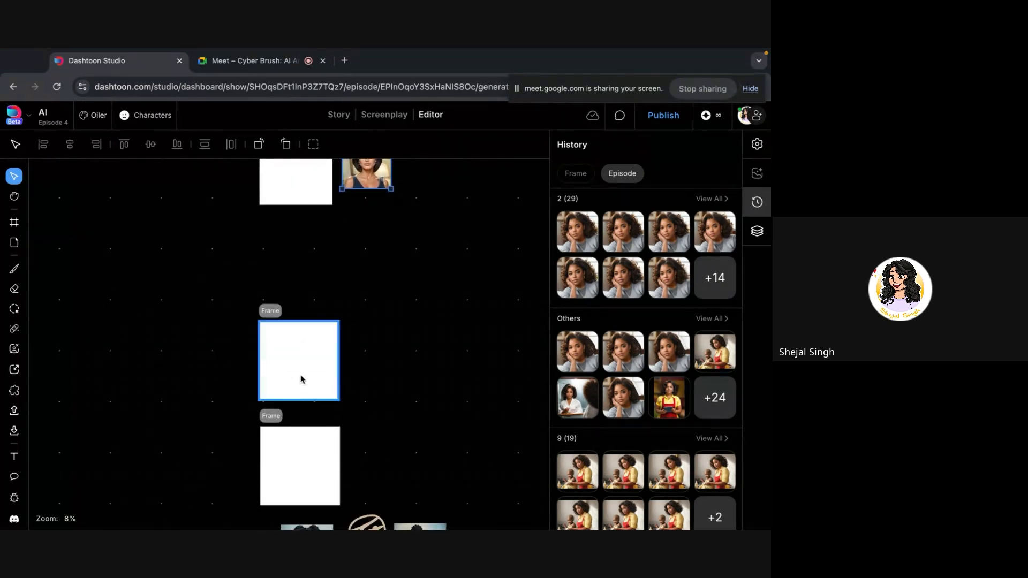
pyautogui.click(301, 380)
pyautogui.click(318, 457)
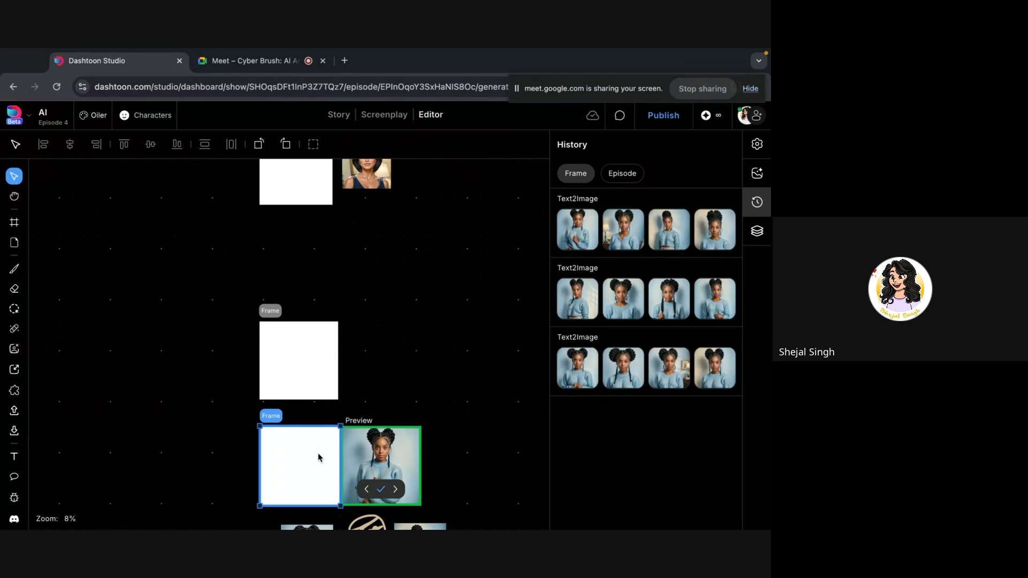
pyautogui.click(402, 242)
pyautogui.scroll(5, 402, 242)
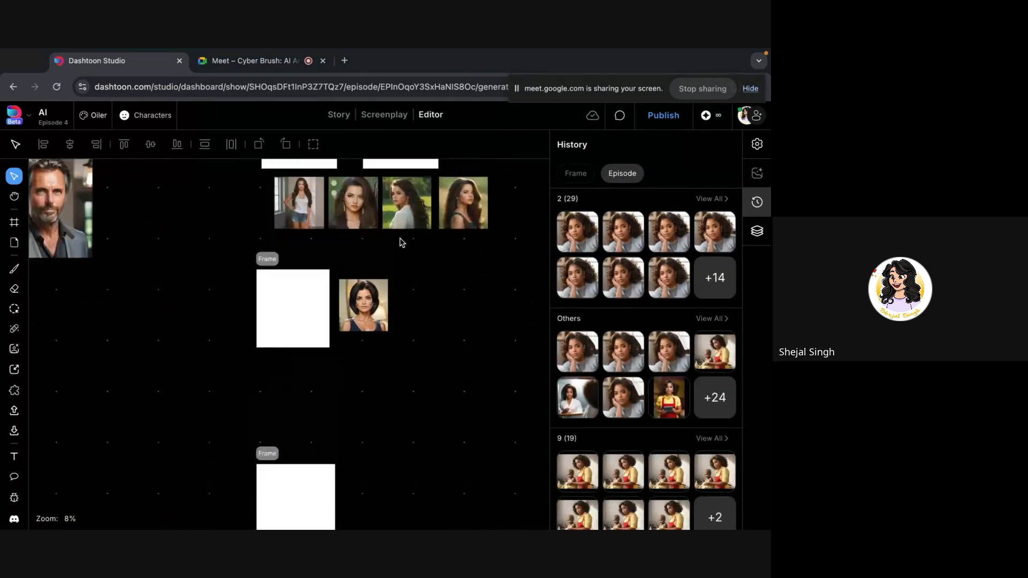
pyautogui.scroll(2, 321, 264)
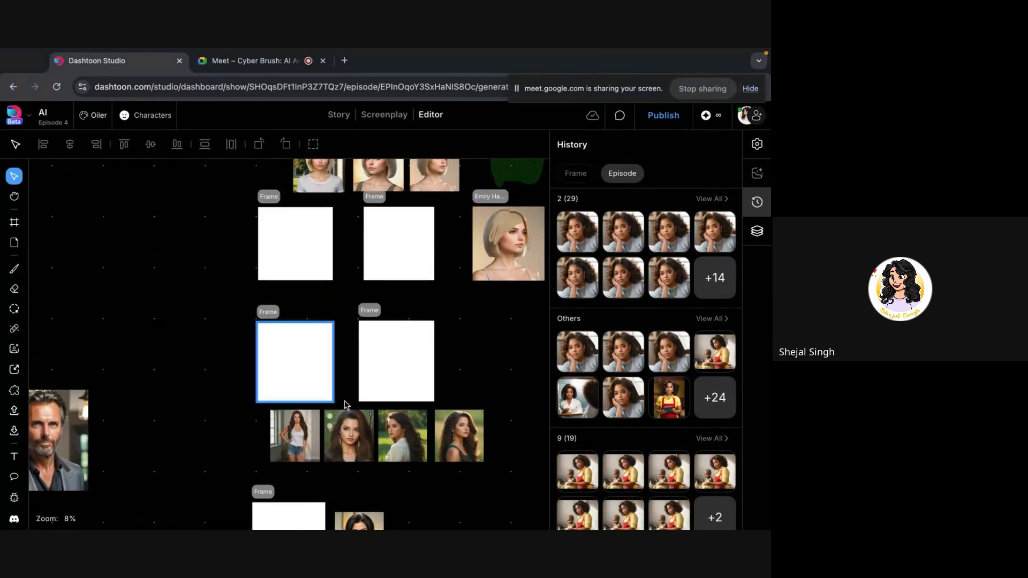
pyautogui.scroll(-1, 322, 417)
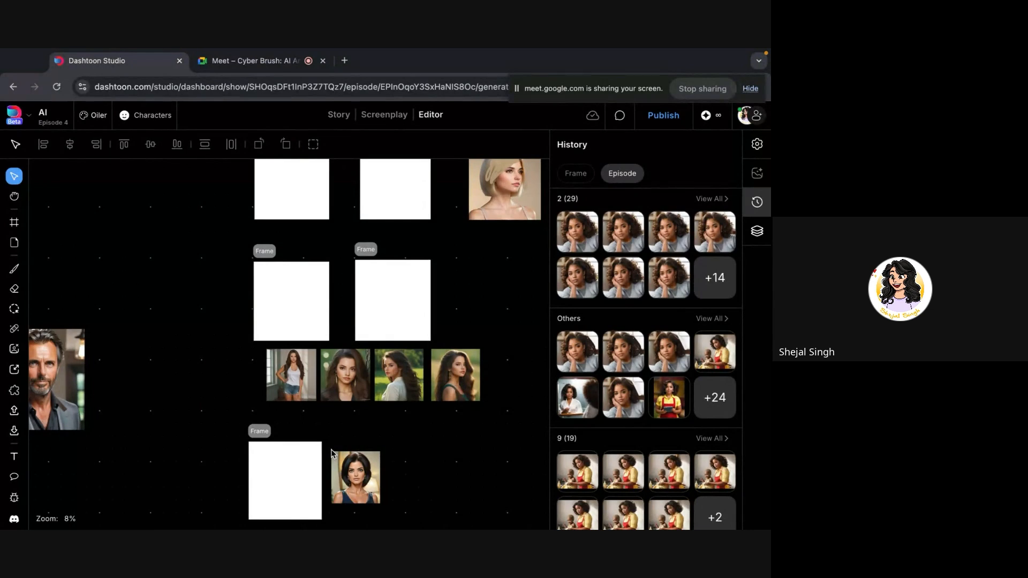
# Switch to the Google Meet call to check on the session, and return to Dashtoon Studio
pyautogui.click(252, 61)
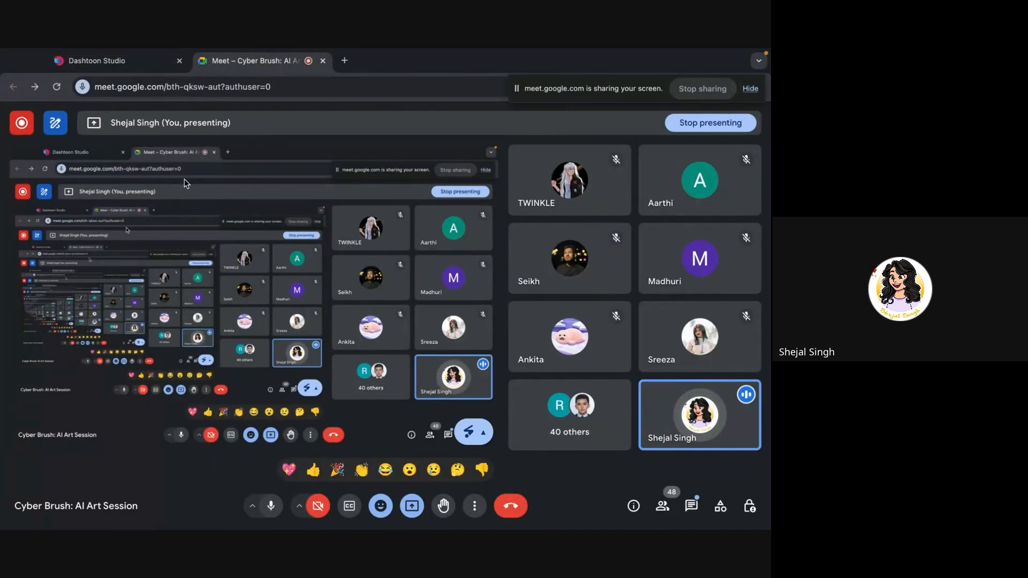
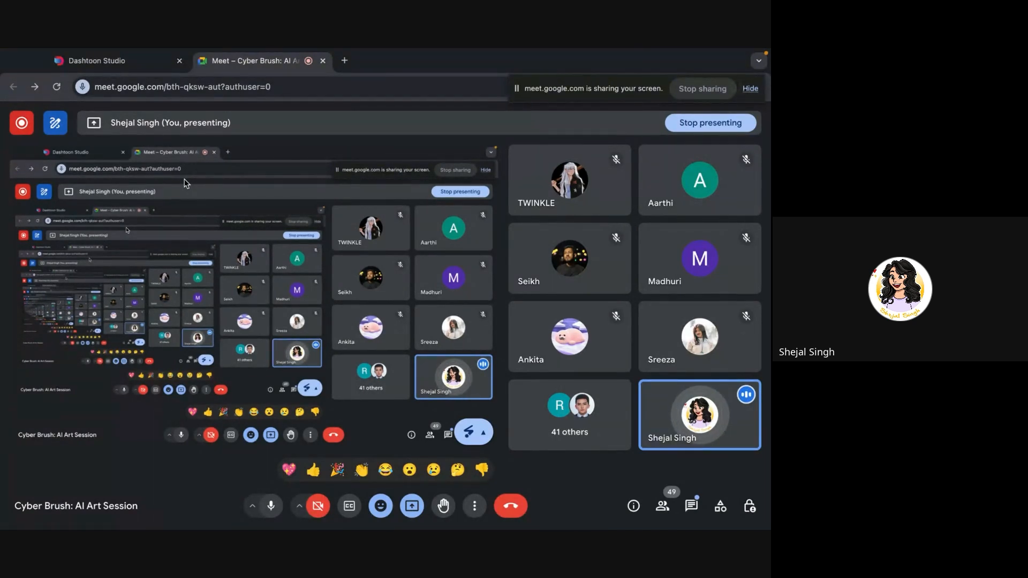
pyautogui.click(96, 61)
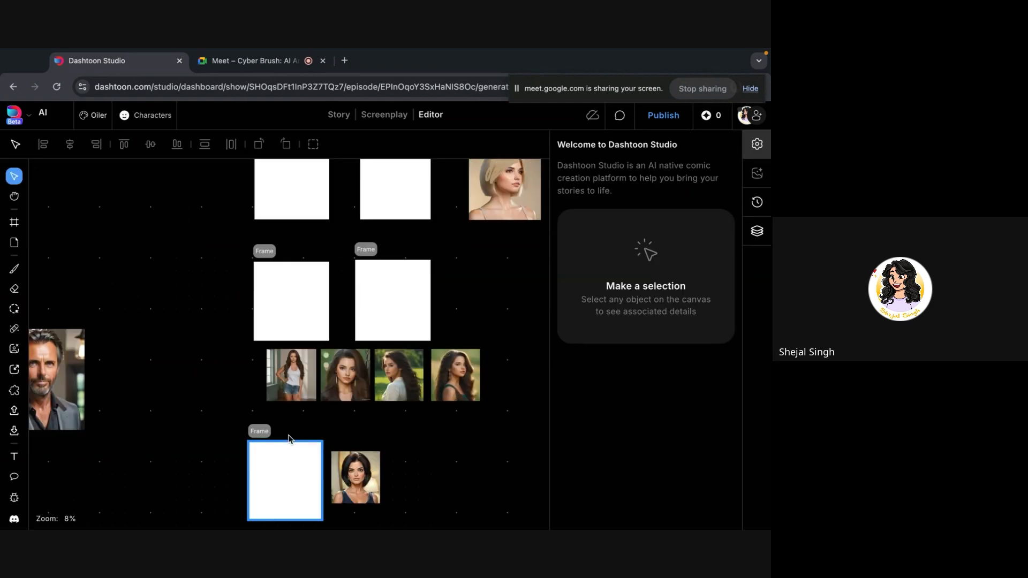
# Review the generation histories of the first blonde frame and the long-haired brunette frame directly below it
pyautogui.scroll(3, 483, 220)
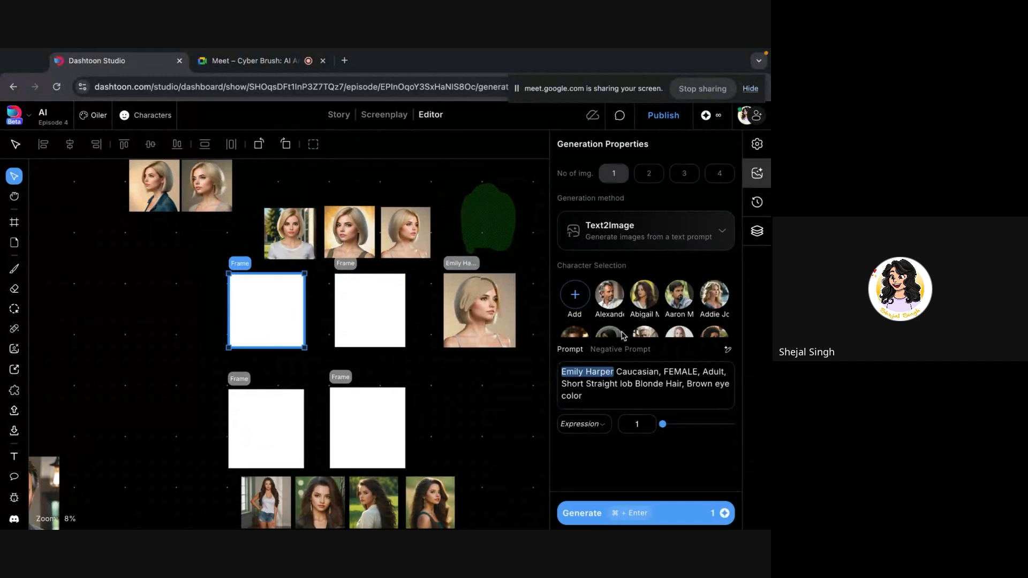
pyautogui.click(757, 202)
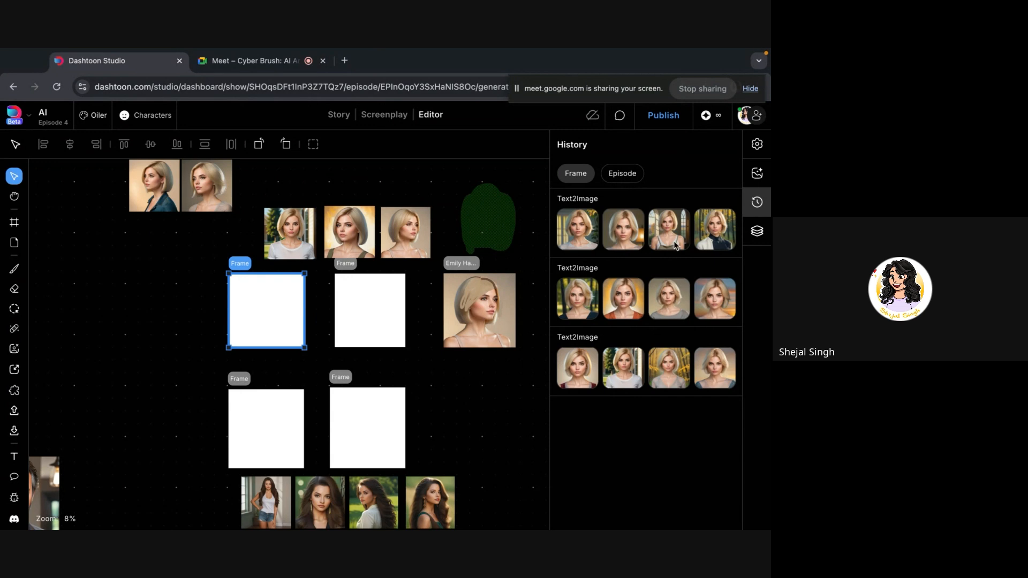
pyautogui.click(291, 436)
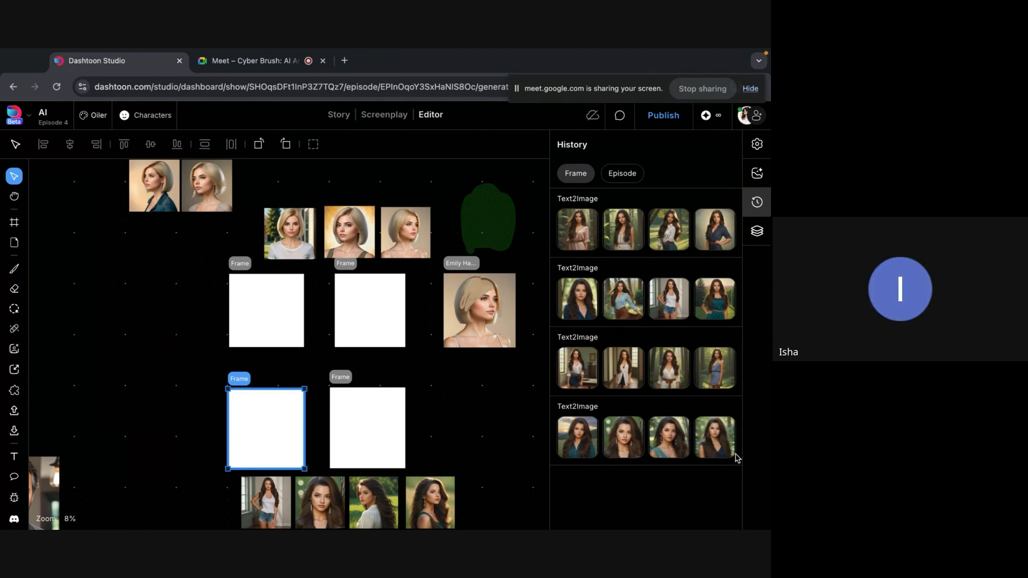
# Compare the histories of the black-haired woman's, long-haired brunette's and curly-haired woman's frames
pyautogui.click(468, 391)
pyautogui.scroll(-2, 469, 391)
pyautogui.scroll(-4, 468, 390)
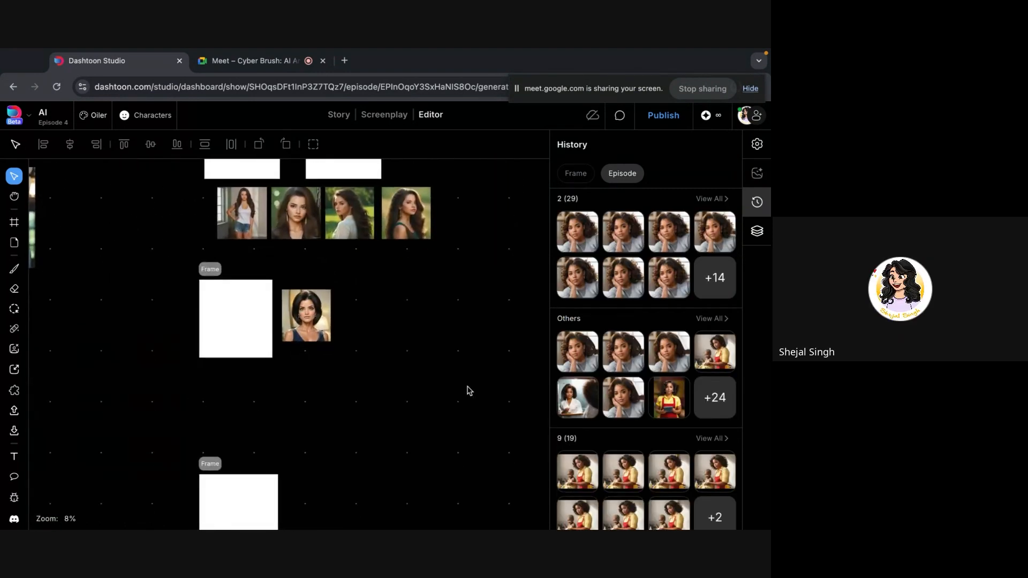
pyautogui.click(234, 333)
pyautogui.click(249, 173)
pyautogui.click(248, 501)
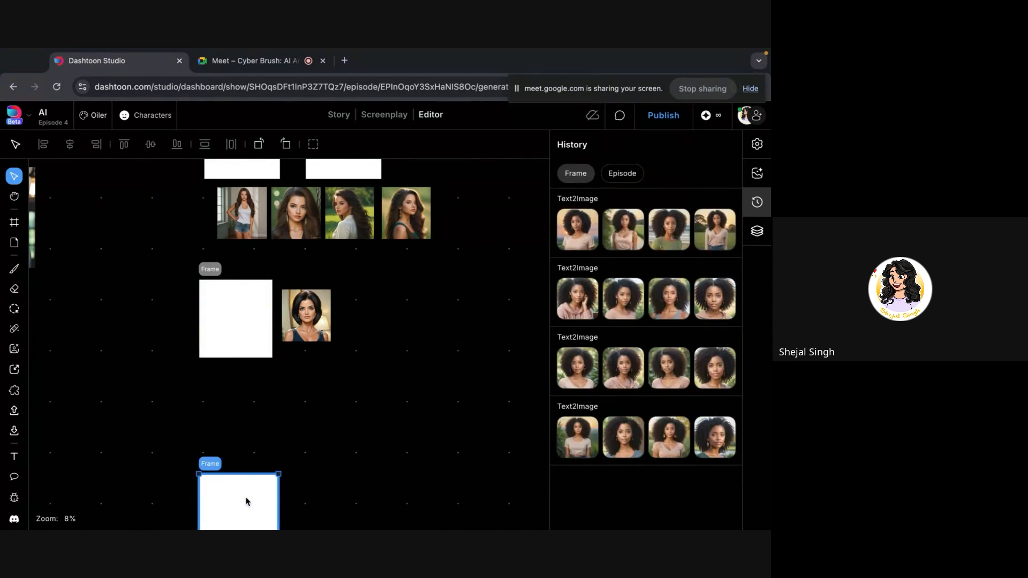
pyautogui.click(248, 340)
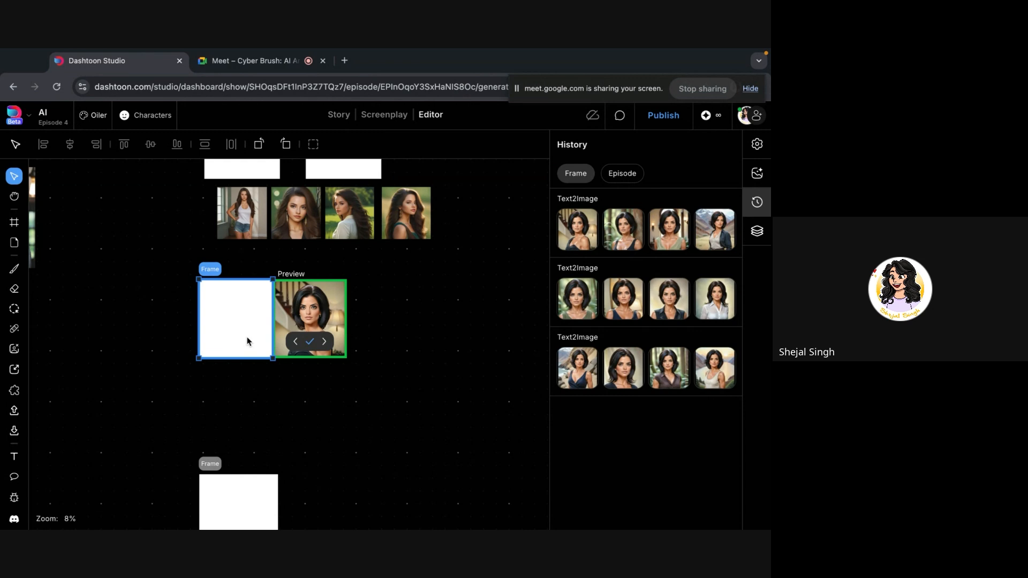
# Enlarge several of the curly-haired woman's portraits from her frame's last generation set to compare the faces
pyautogui.click(292, 432)
pyautogui.scroll(-3, 293, 437)
pyautogui.click(241, 373)
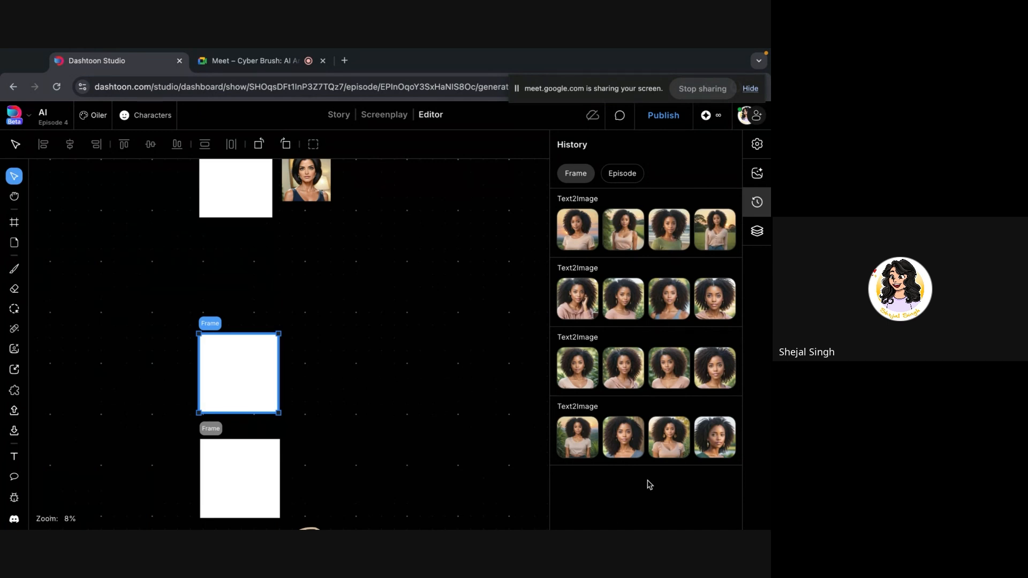
pyautogui.click(672, 454)
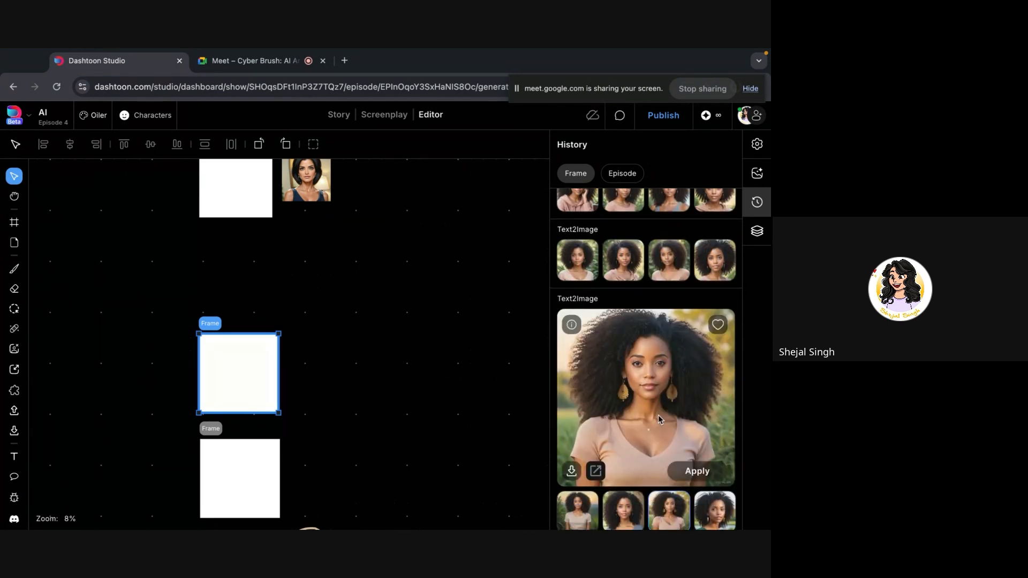
pyautogui.click(623, 512)
pyautogui.click(708, 514)
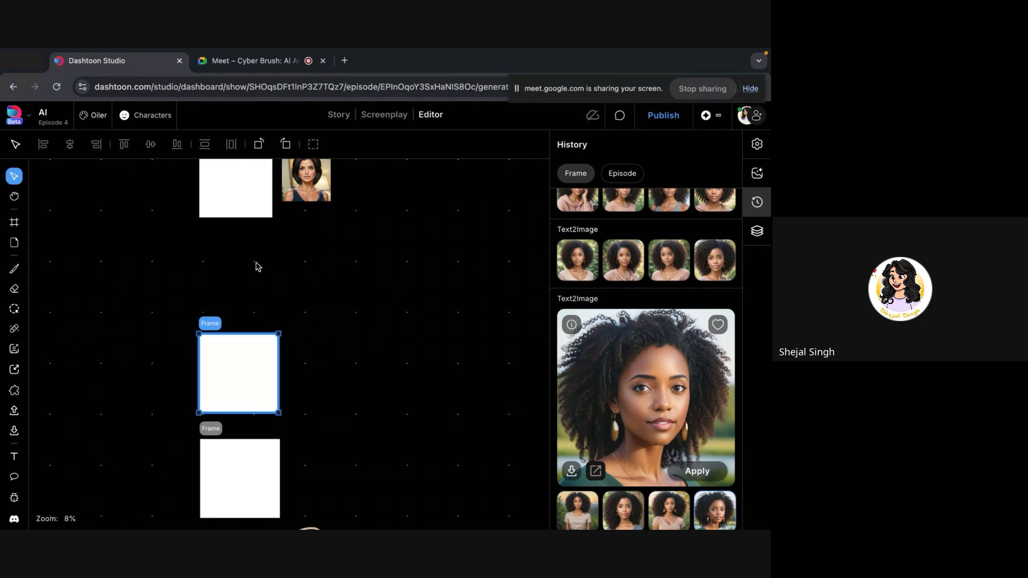
# Enlarge the black-haired woman's portraits from all three generation sets of her frame to compare her facial features
pyautogui.click(234, 209)
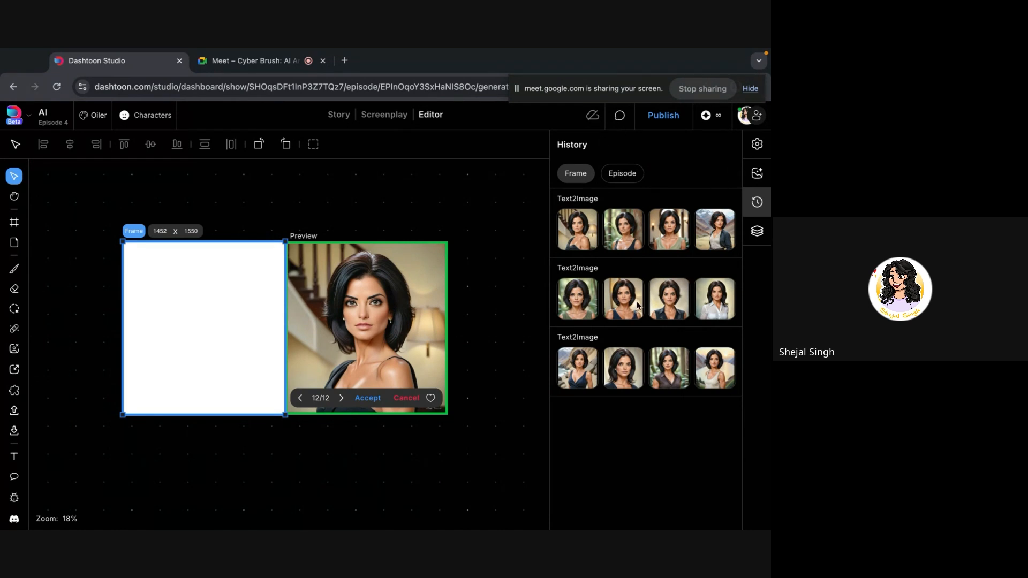
pyautogui.click(589, 370)
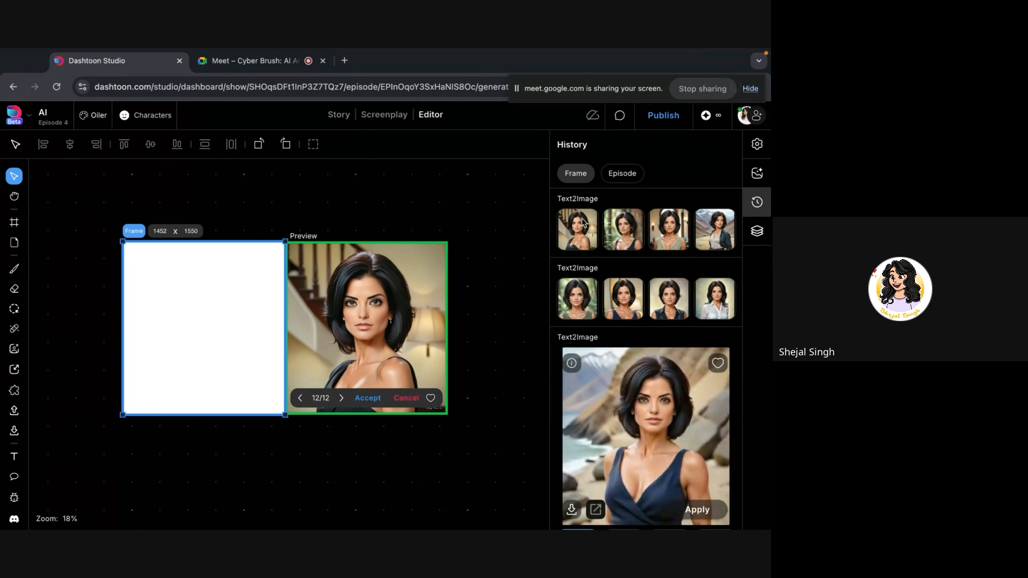
pyautogui.click(582, 220)
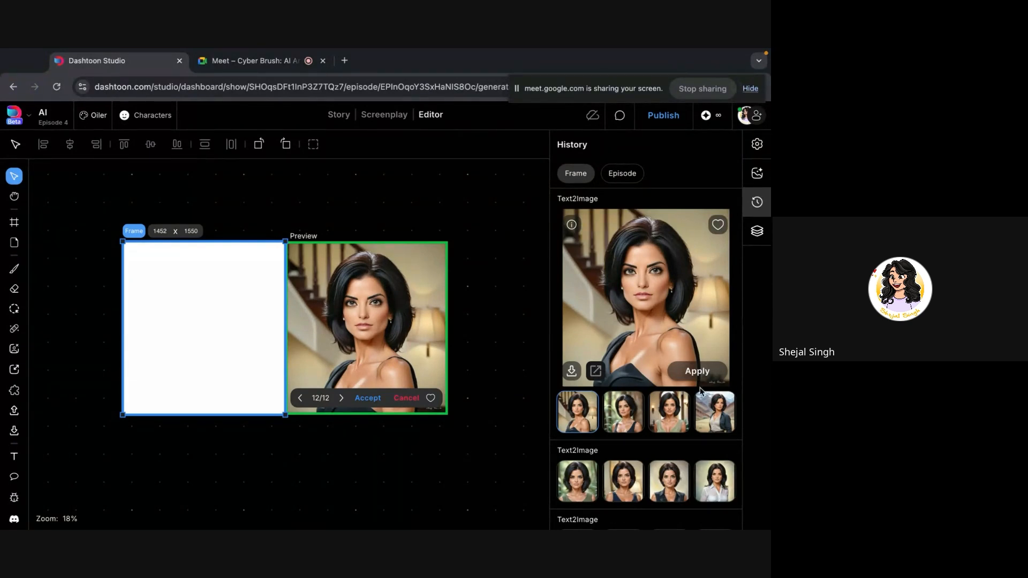
pyautogui.click(708, 423)
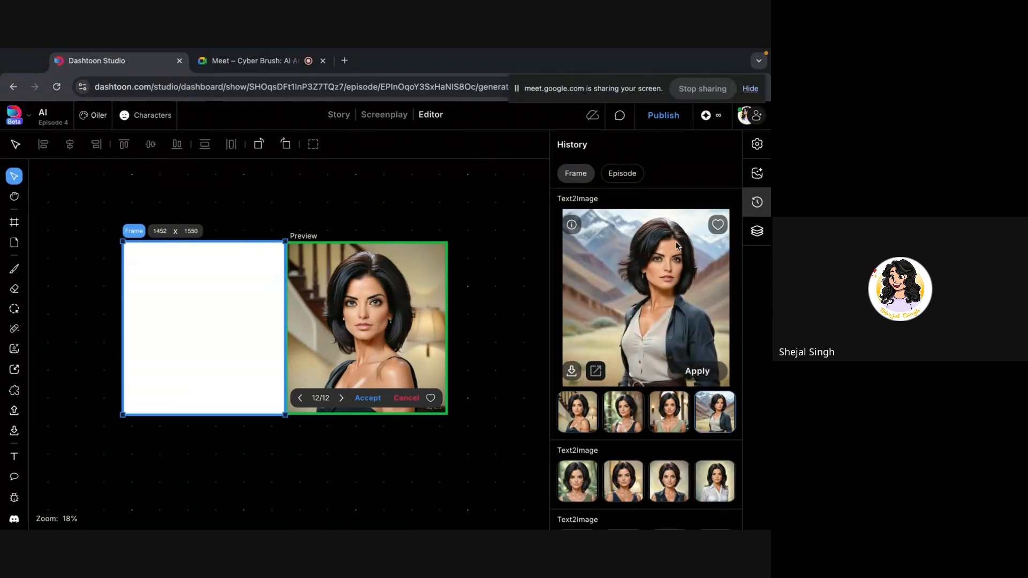
pyautogui.click(582, 484)
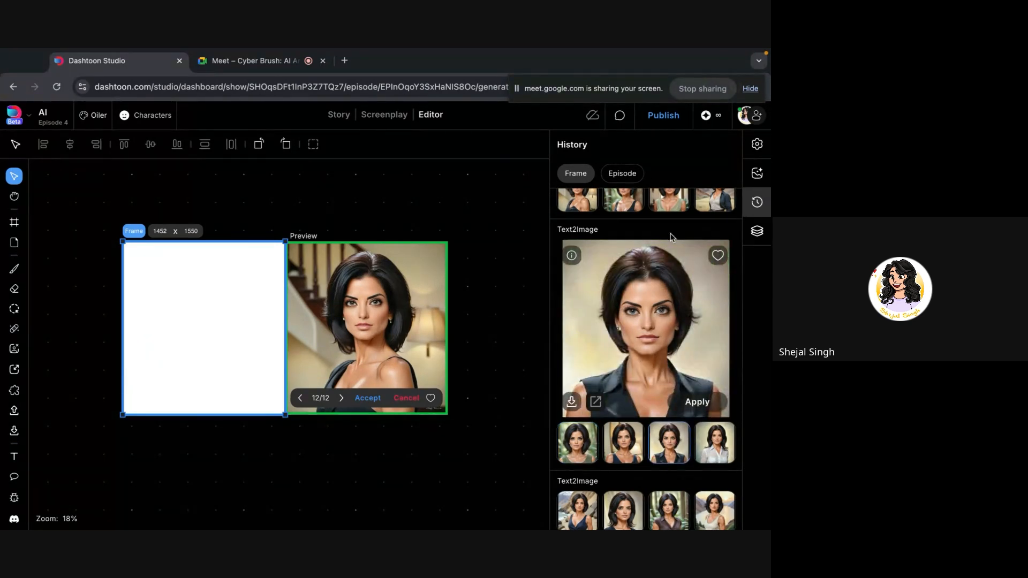
pyautogui.click(578, 501)
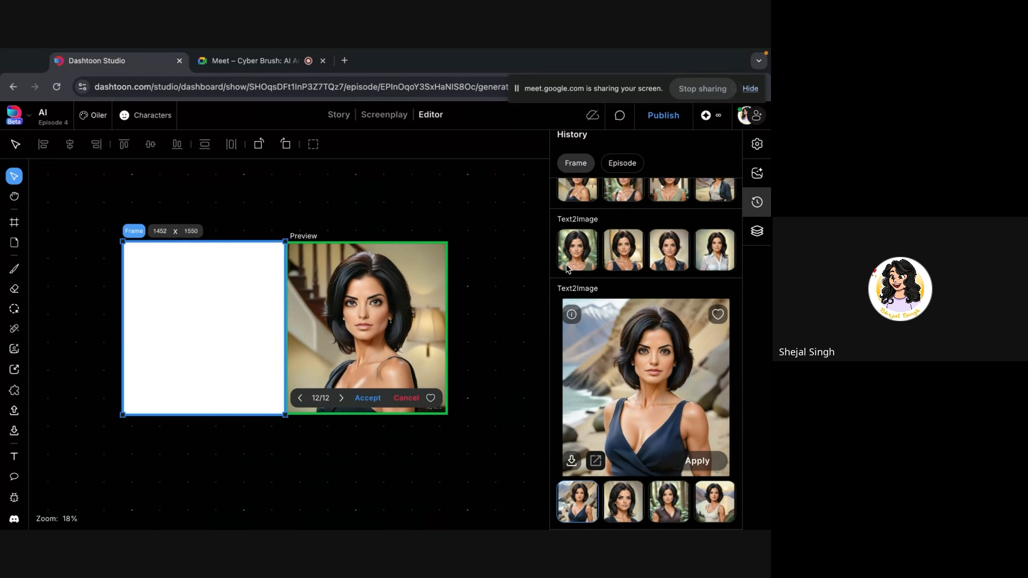
# Return to the curly-haired woman's frame and examine its generation history again
pyautogui.click(268, 455)
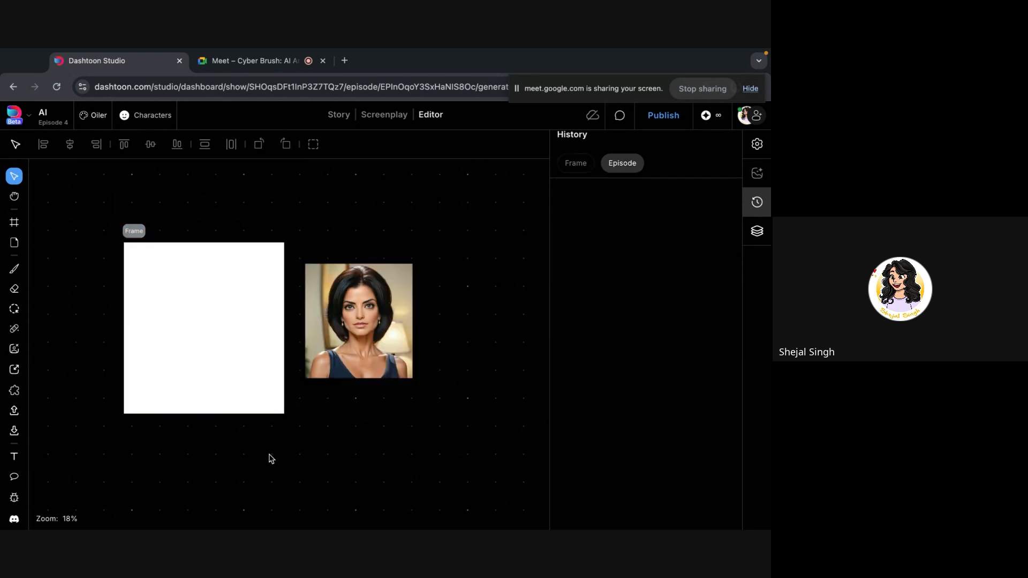
pyautogui.scroll(-8, 269, 455)
pyautogui.click(230, 358)
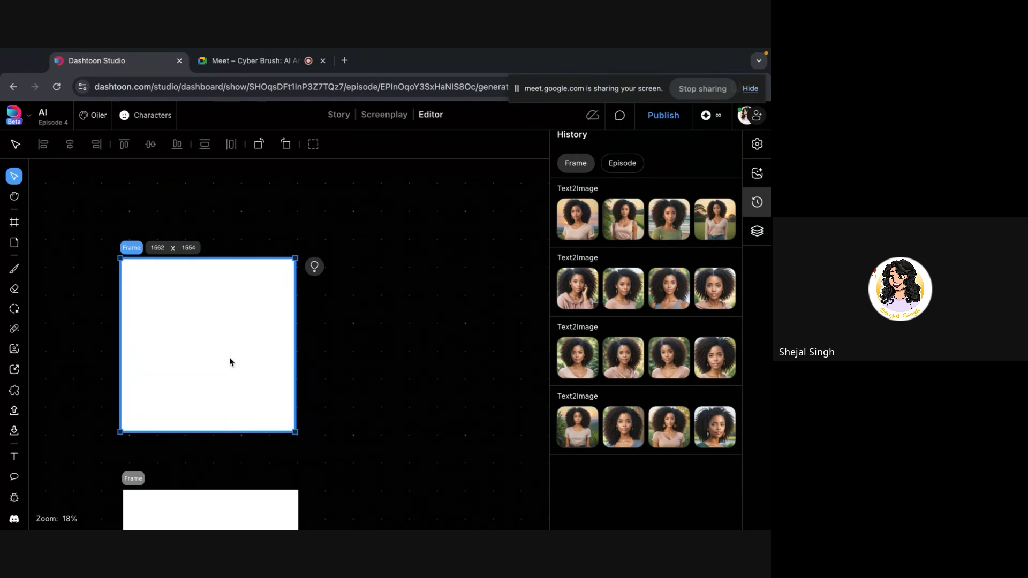
# Compare the generation histories of the black-haired woman's frame and the short-haired blonde woman's frame
pyautogui.click(71, 292)
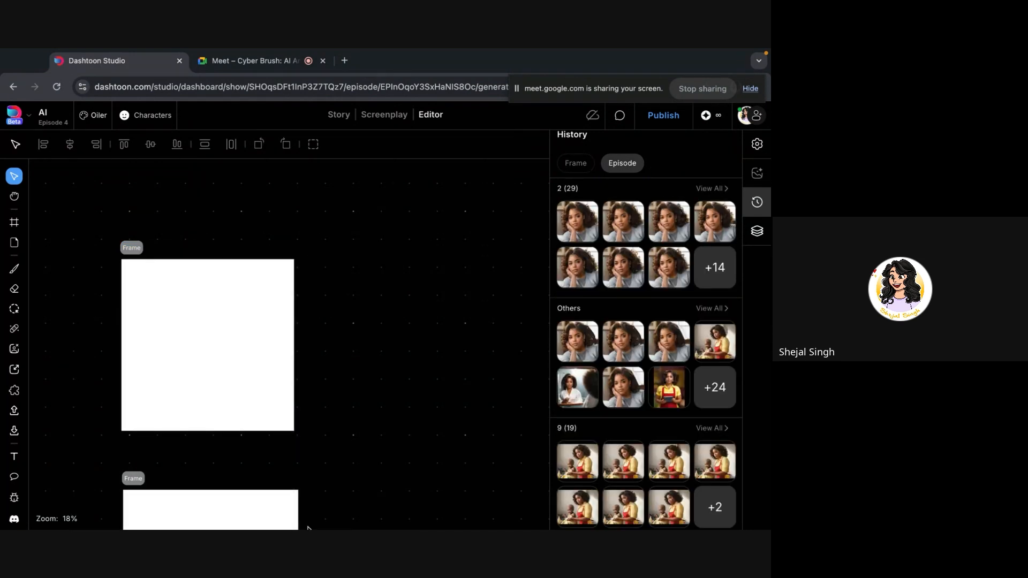
pyautogui.scroll(-3, 308, 528)
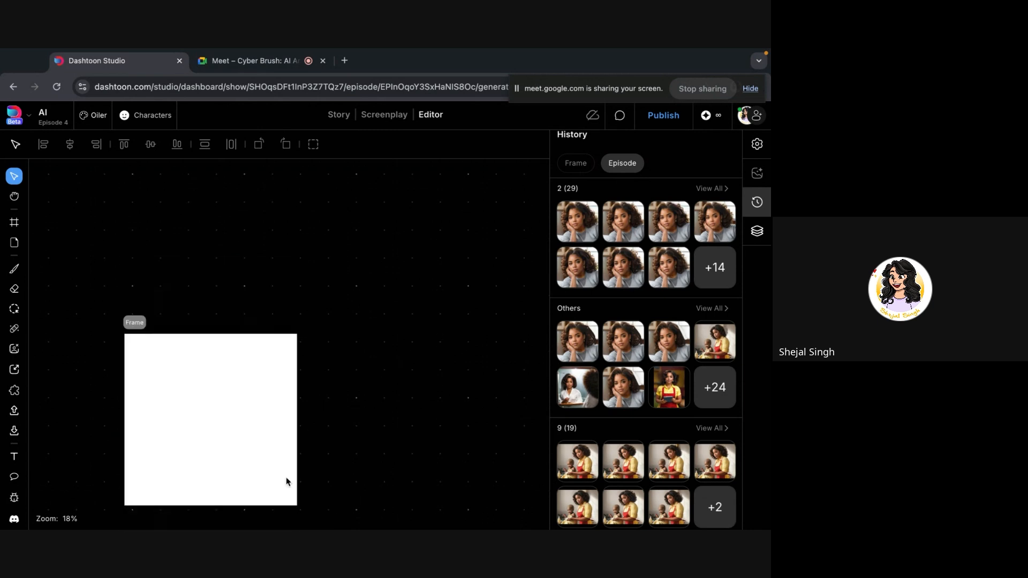
pyautogui.scroll(-5, 286, 477)
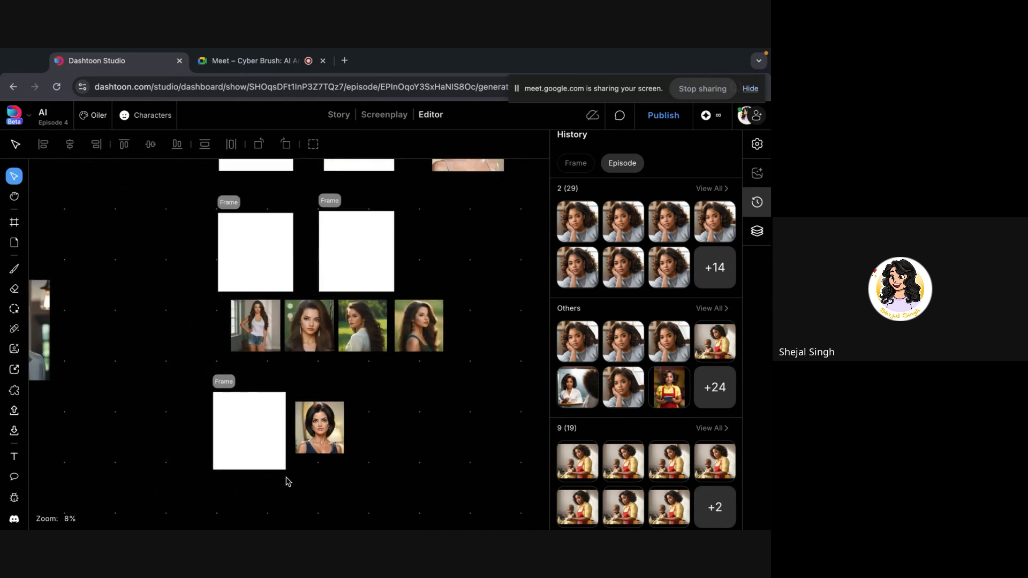
pyautogui.scroll(2, 247, 236)
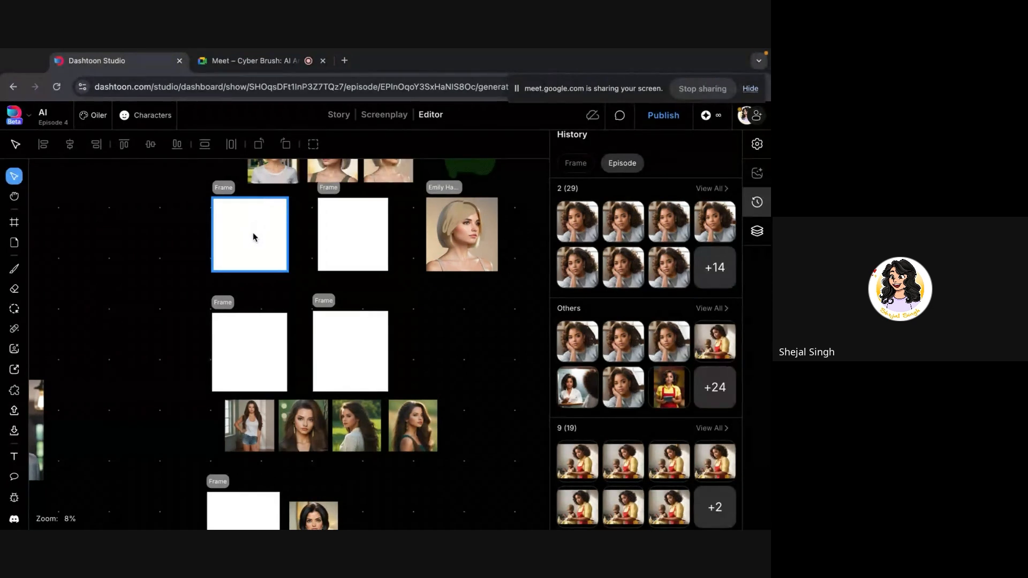
pyautogui.click(242, 518)
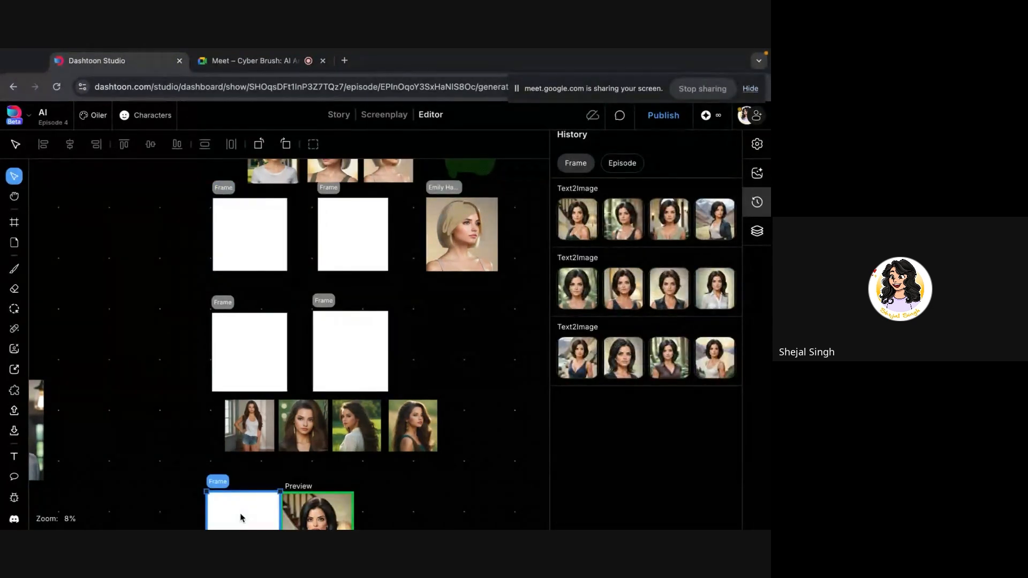
pyautogui.click(252, 236)
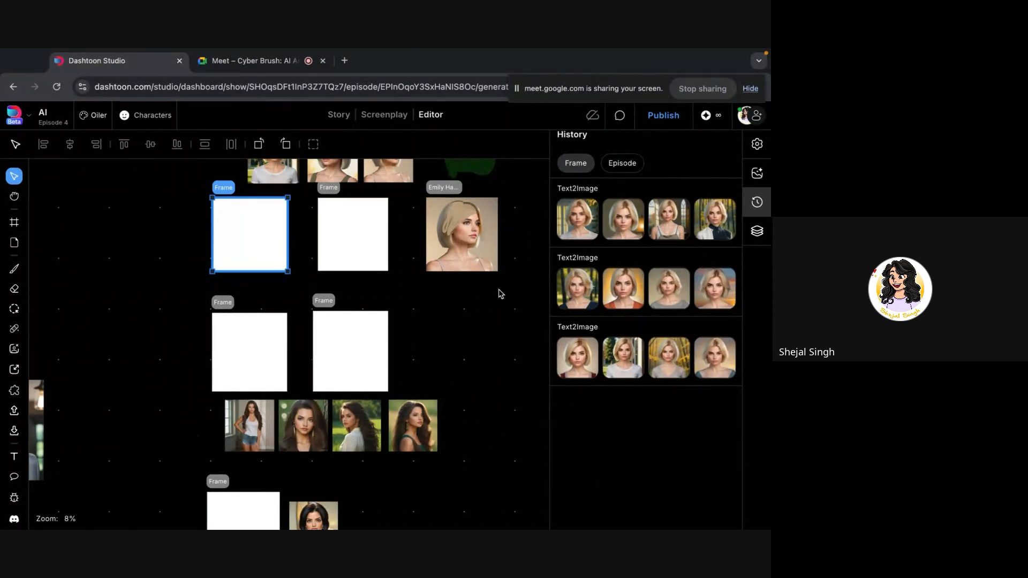
# Enlarge several of the short-haired blonde woman's portraits from her frame's first and last generation sets to compare the faces
pyautogui.click(566, 368)
pyautogui.click(713, 229)
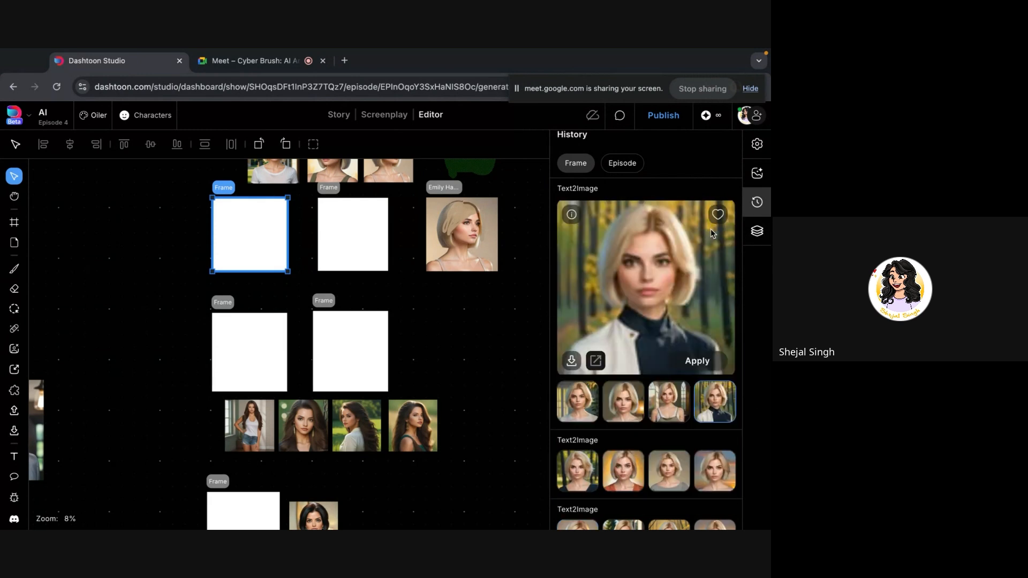
pyautogui.click(616, 419)
pyautogui.scroll(-1, 616, 439)
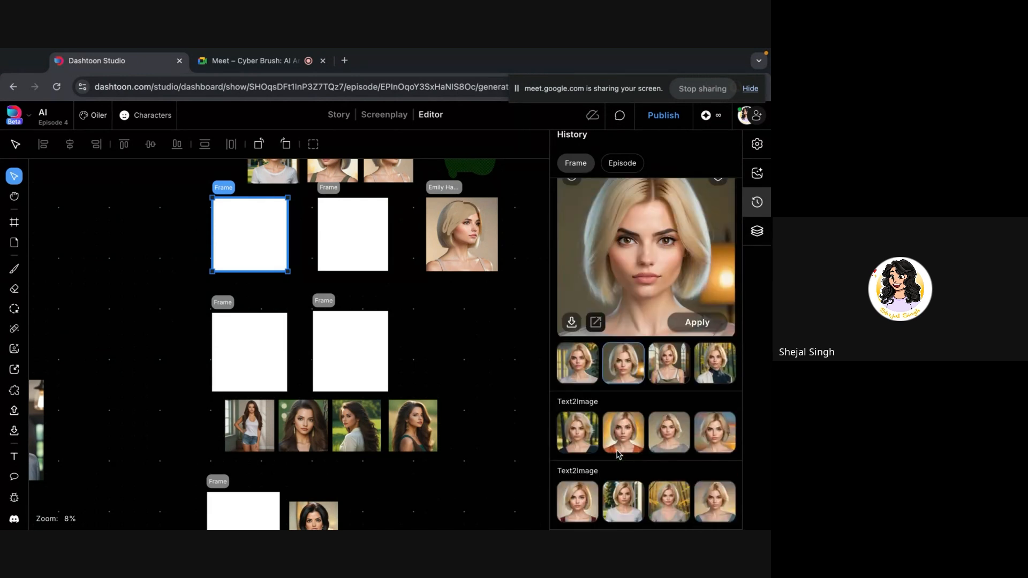
pyautogui.click(585, 513)
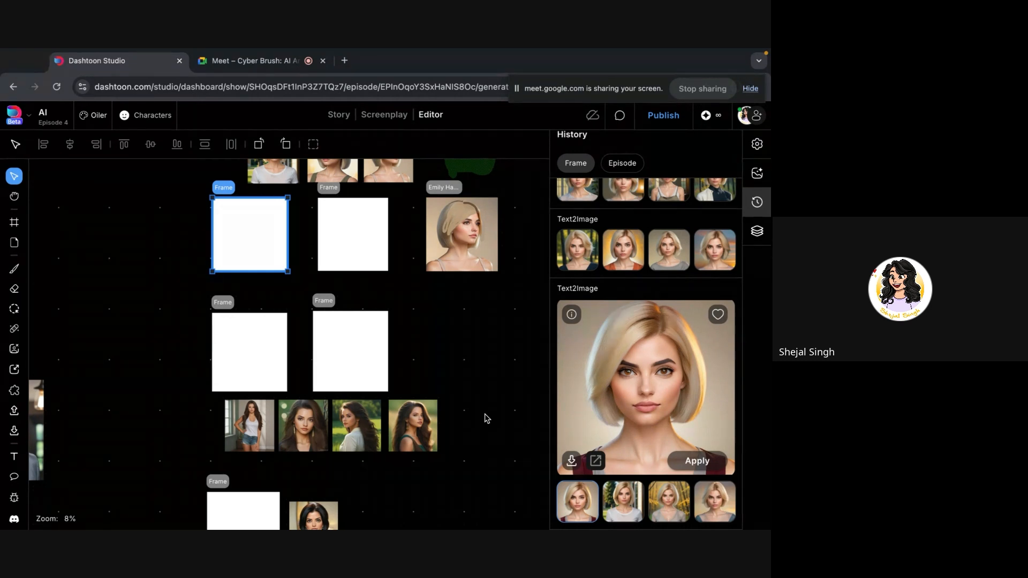
# Return to the black-haired woman's frame and examine its generation history again
pyautogui.click(246, 507)
pyautogui.scroll(-3, 245, 507)
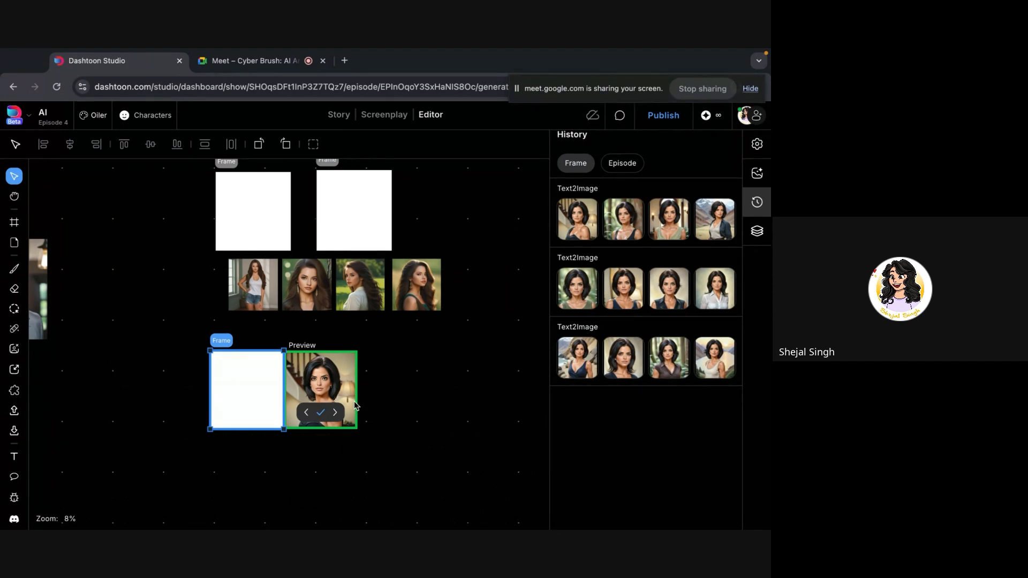
pyautogui.click(480, 412)
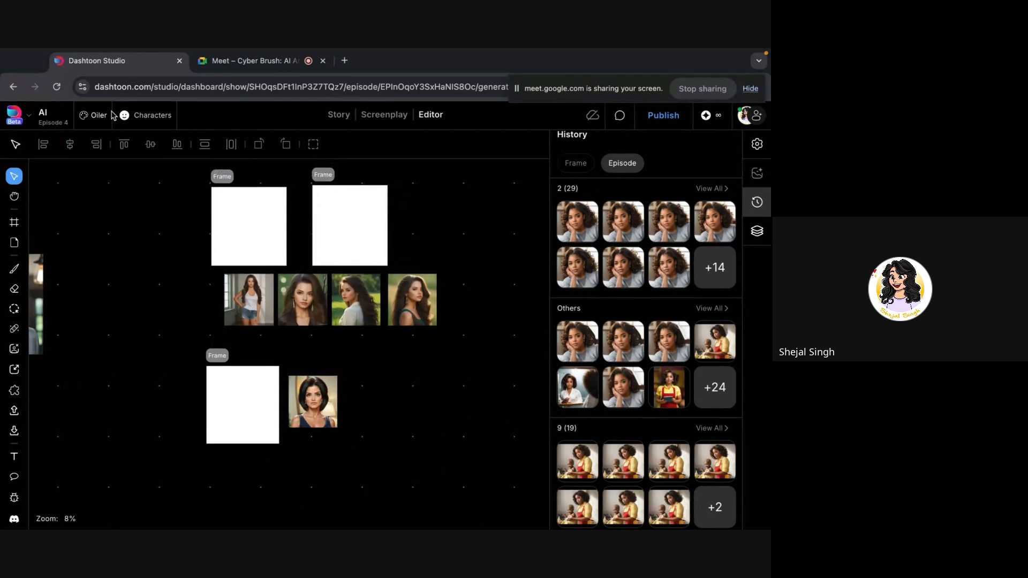
# Switch to Episode 5, leaving the current episode despite unsaved changes
pyautogui.click(31, 118)
pyautogui.moveTo(83, 232)
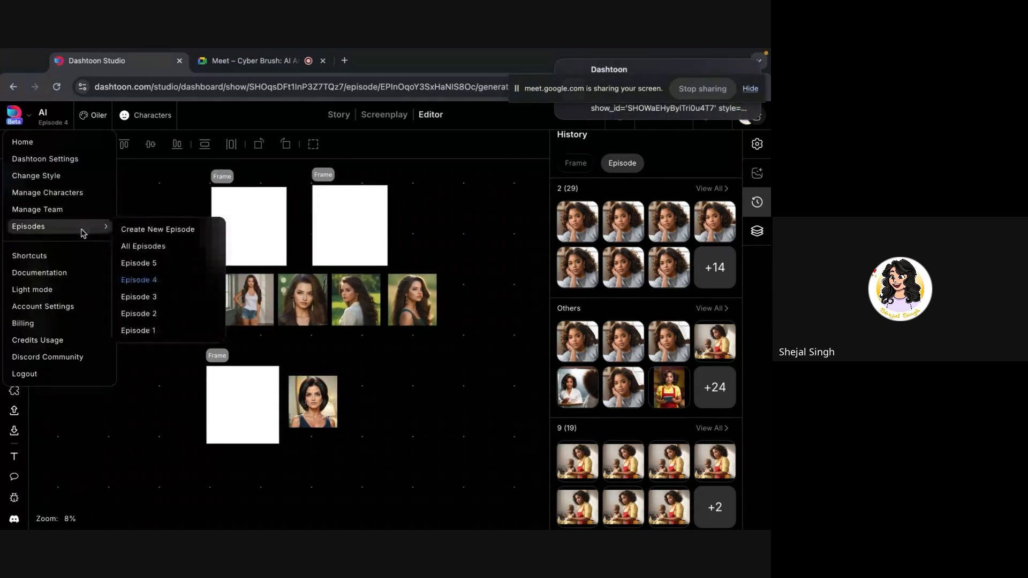
pyautogui.click(155, 264)
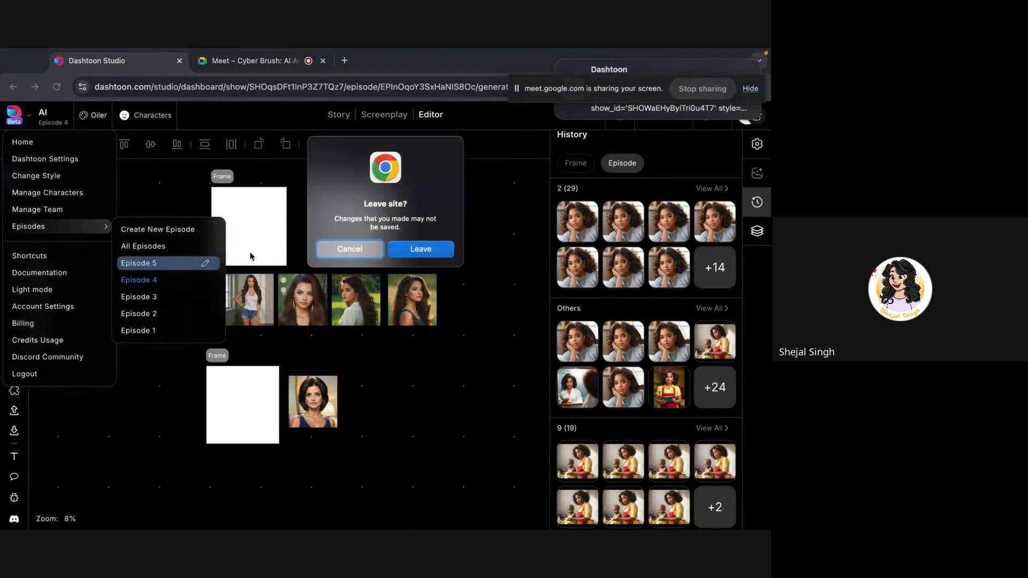
pyautogui.click(420, 250)
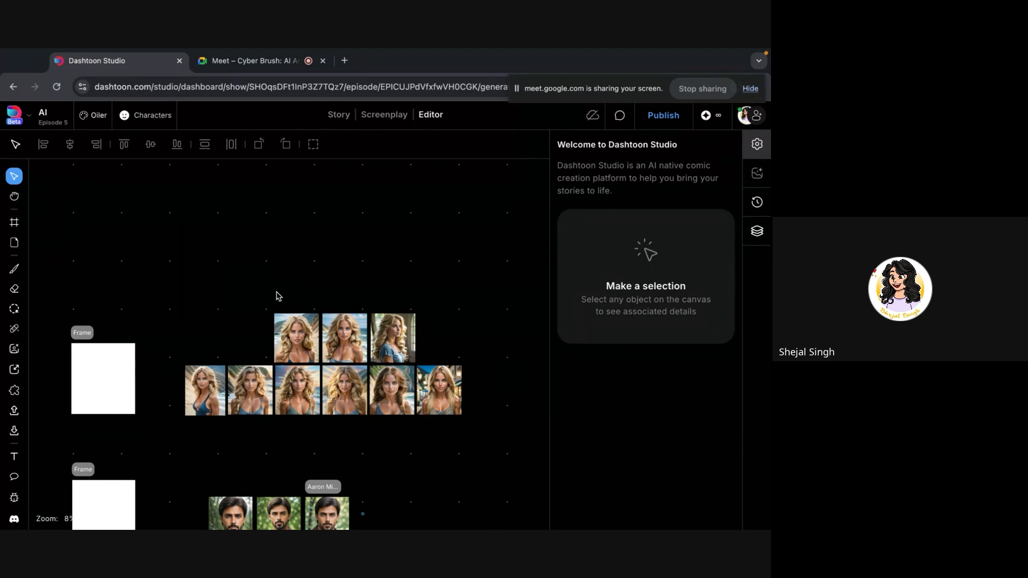
# Move the upper three curly blonde portraits well above the row of six to separate the two groups
pyautogui.scroll(-2, 293, 394)
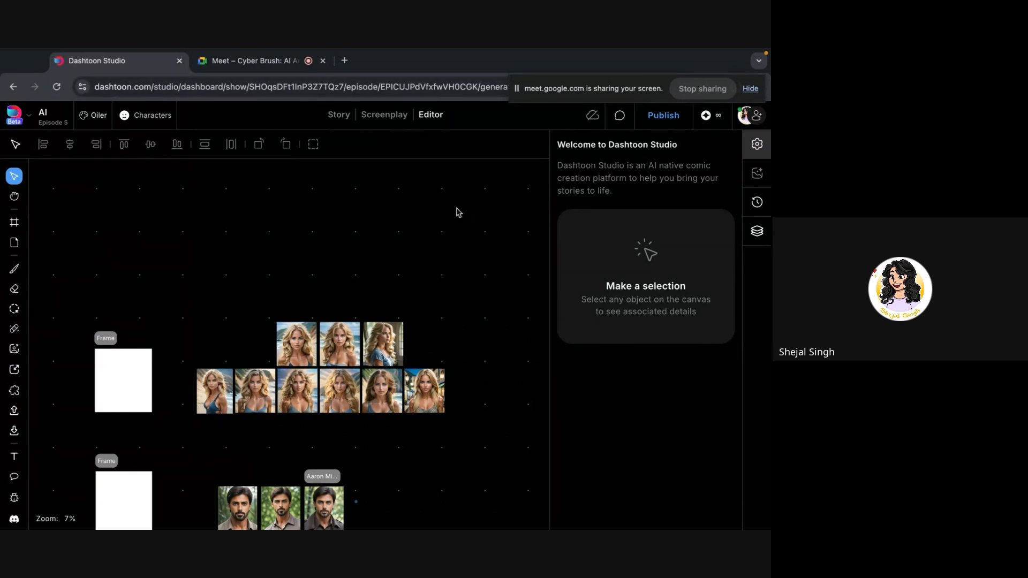
pyautogui.moveTo(254, 276); pyautogui.dragTo(442, 366)
pyautogui.moveTo(382, 353); pyautogui.dragTo(376, 191)
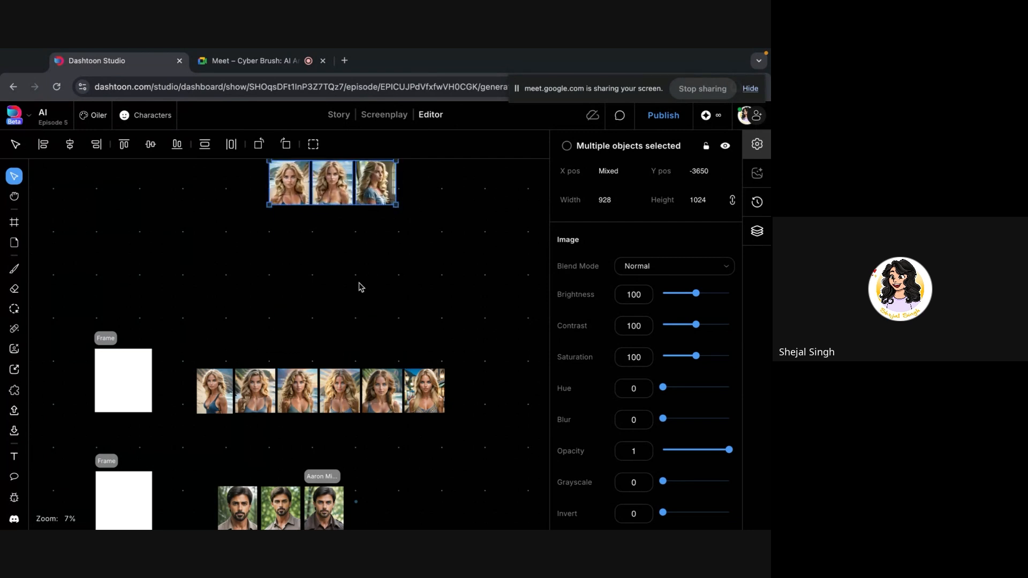
pyautogui.click(360, 283)
pyautogui.moveTo(185, 400); pyautogui.dragTo(551, 400)
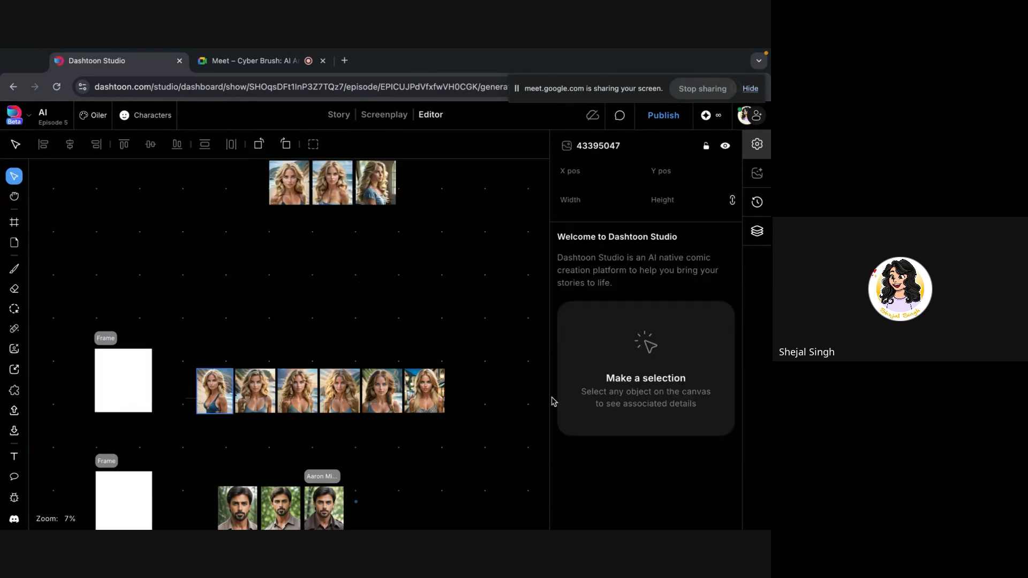
pyautogui.click(383, 330)
pyautogui.moveTo(249, 188); pyautogui.dragTo(418, 191)
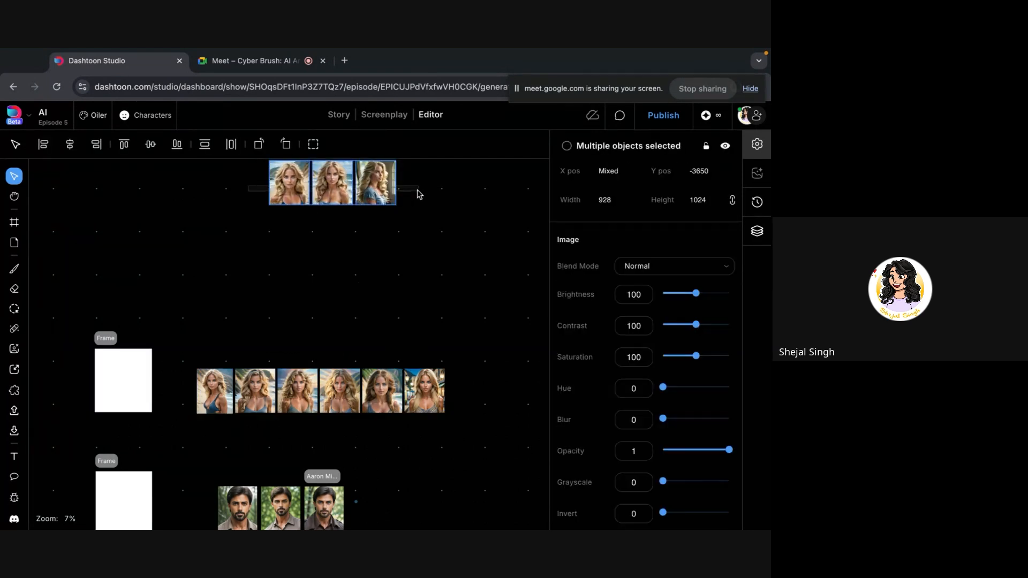
# Move the three separated blonde portraits back down to just above the row of six portraits
pyautogui.scroll(1, 376, 215)
pyautogui.scroll(2, 376, 215)
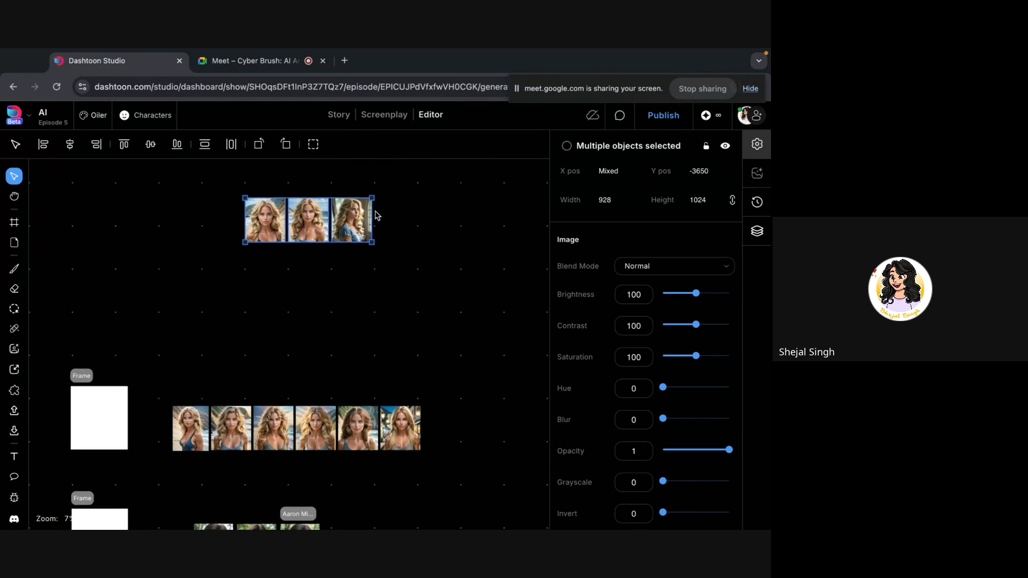
pyautogui.moveTo(355, 219); pyautogui.dragTo(284, 361)
pyautogui.scroll(-3, 284, 362)
pyautogui.scroll(-1, 286, 362)
# Compare the first two portraits of the upper and lower blonde rows, and pick out all six lower portraits
pyautogui.click(241, 298)
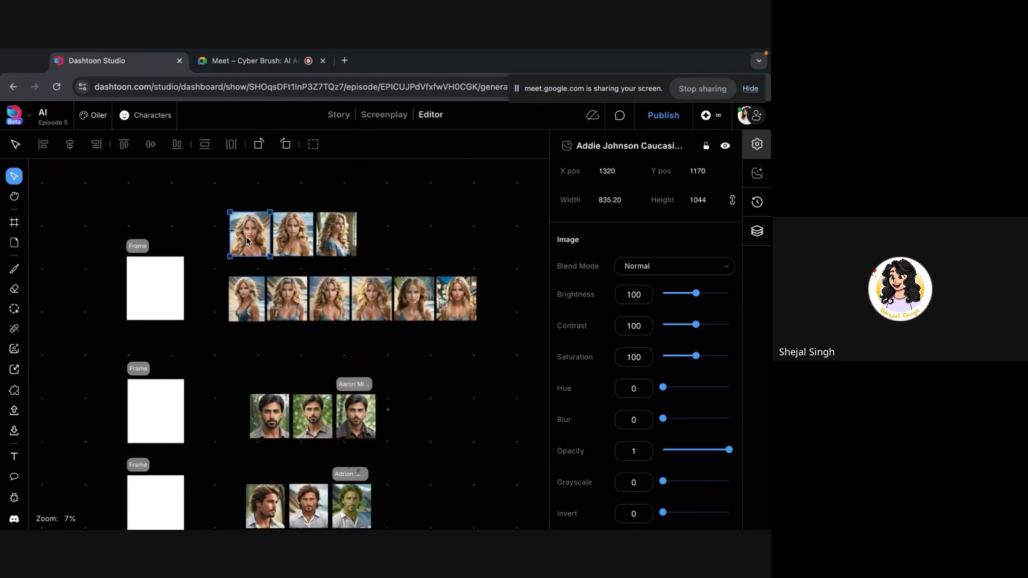
pyautogui.click(246, 232)
pyautogui.click(284, 297)
pyautogui.click(281, 228)
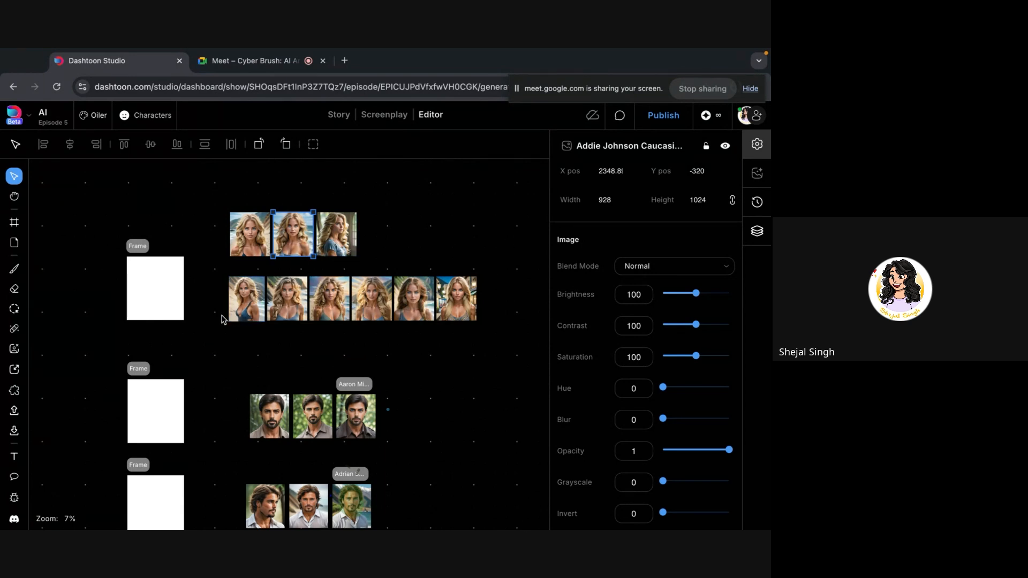
pyautogui.moveTo(220, 316); pyautogui.dragTo(522, 318)
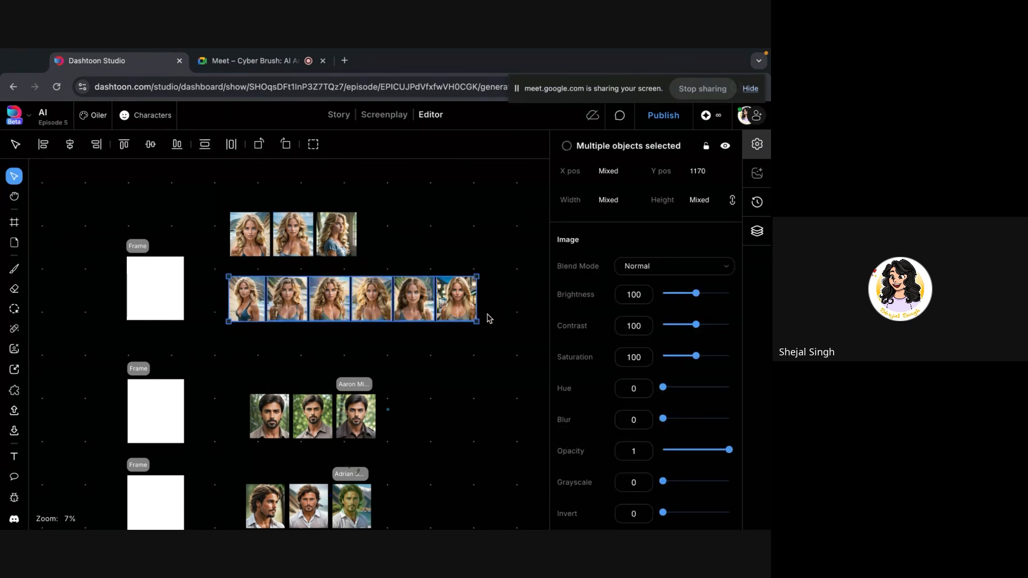
# Examine both rows of blonde portraits up close for consistency of the face, eyes and hair
pyautogui.click(232, 348)
pyautogui.scroll(2, 234, 350)
pyautogui.scroll(3, 307, 321)
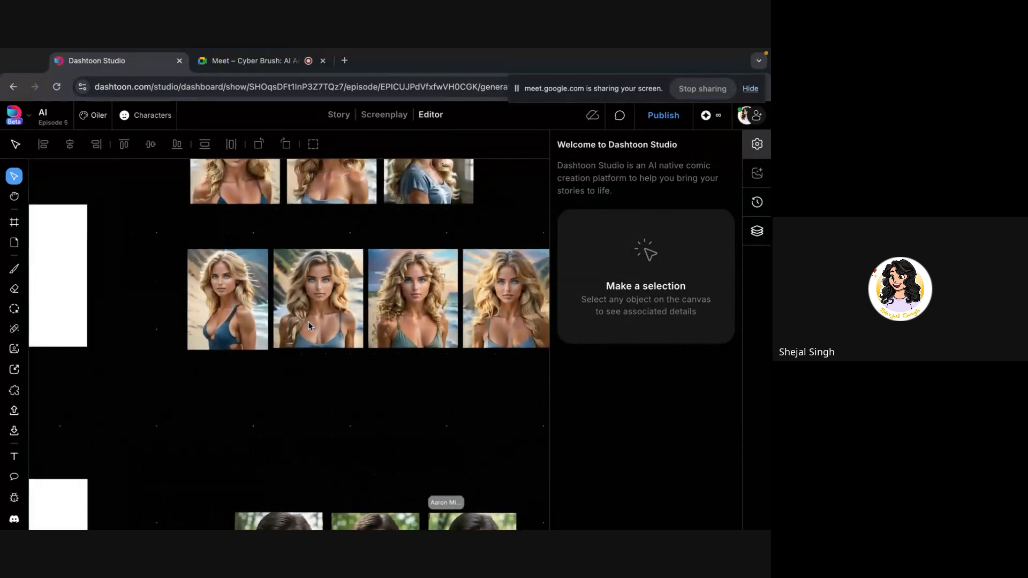
pyautogui.scroll(3, 305, 320)
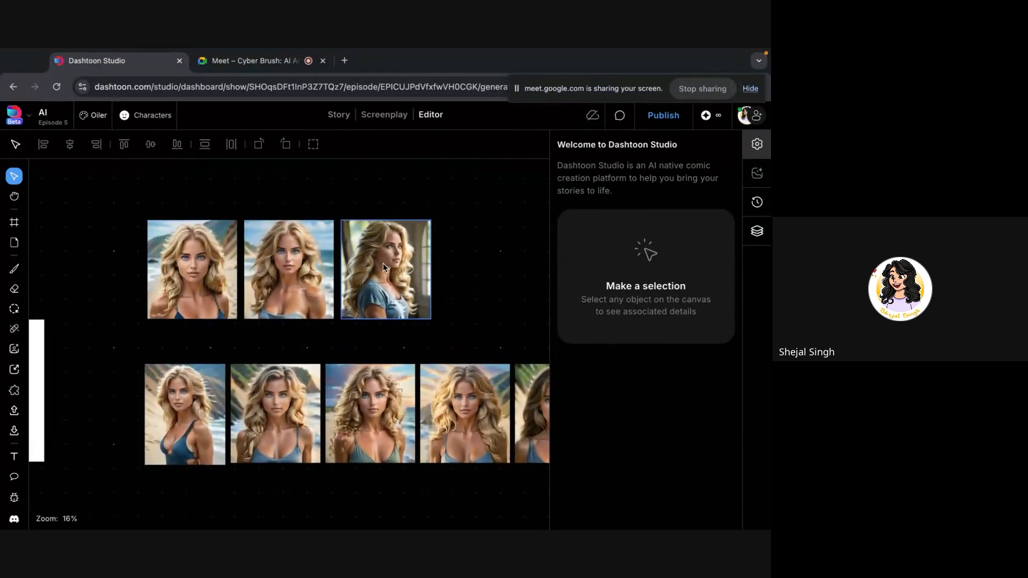
pyautogui.click(192, 421)
pyautogui.scroll(3, 192, 421)
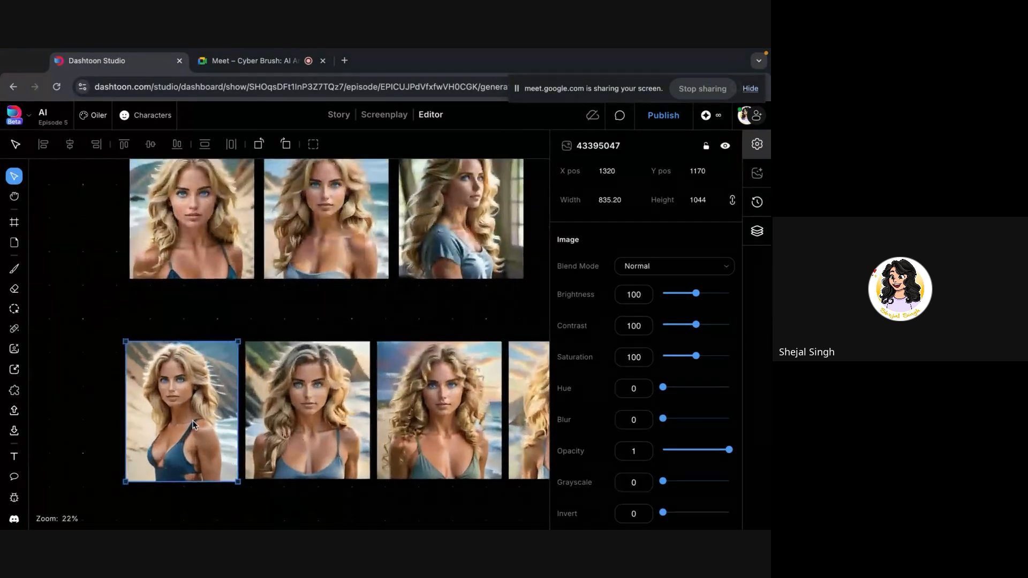
pyautogui.scroll(2, 181, 319)
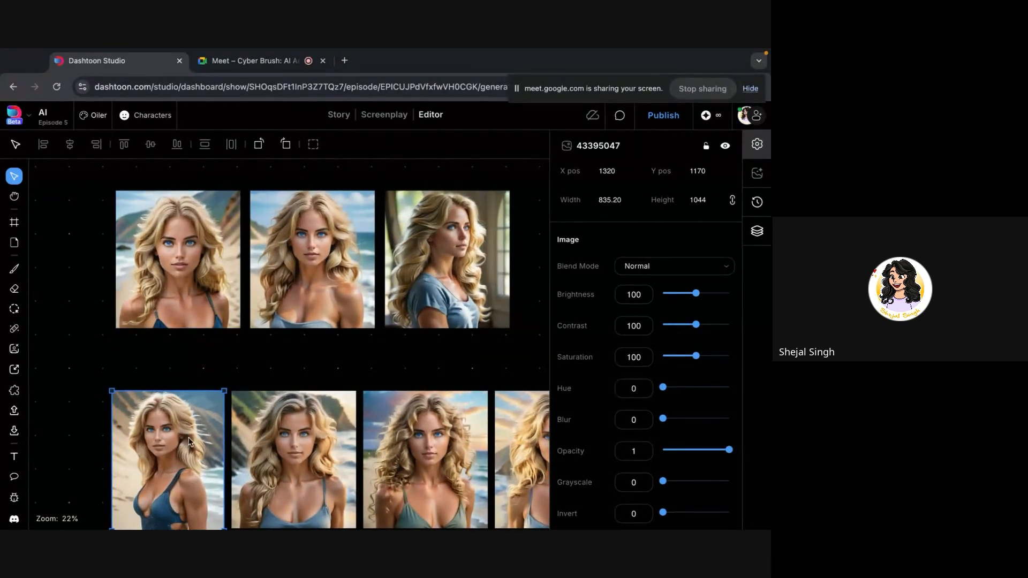
pyautogui.hscroll(3, 189, 440)
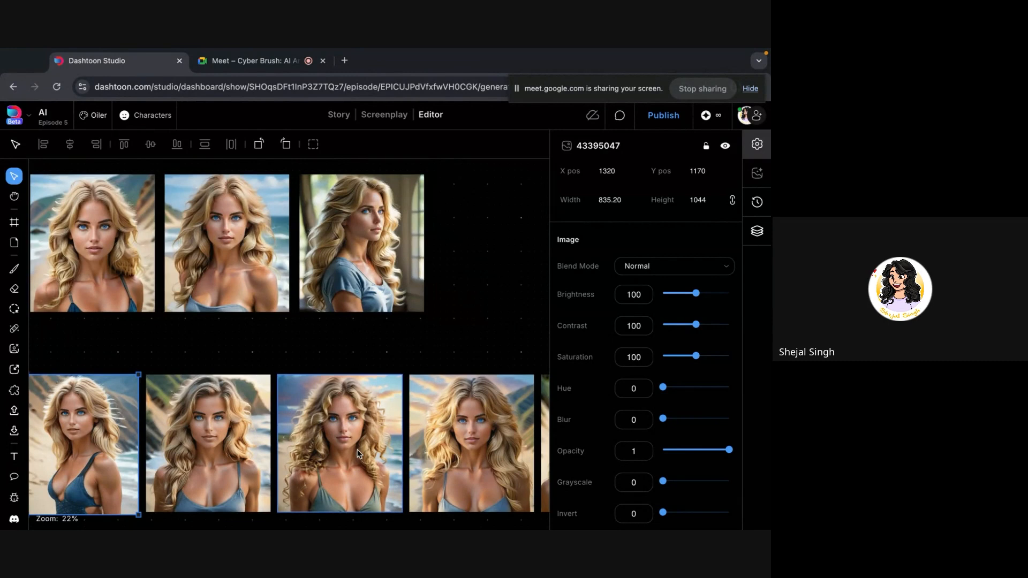
pyautogui.scroll(-6, 358, 454)
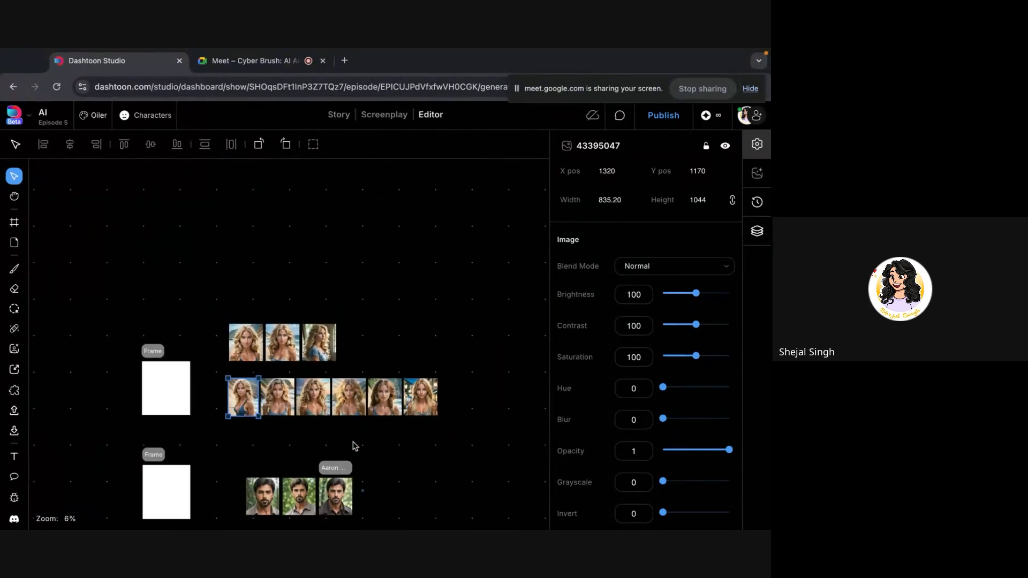
# Move the three upper blonde portraits to the empty area above the first frame
pyautogui.moveTo(225, 332); pyautogui.dragTo(395, 345)
pyautogui.moveTo(310, 340); pyautogui.dragTo(127, 185)
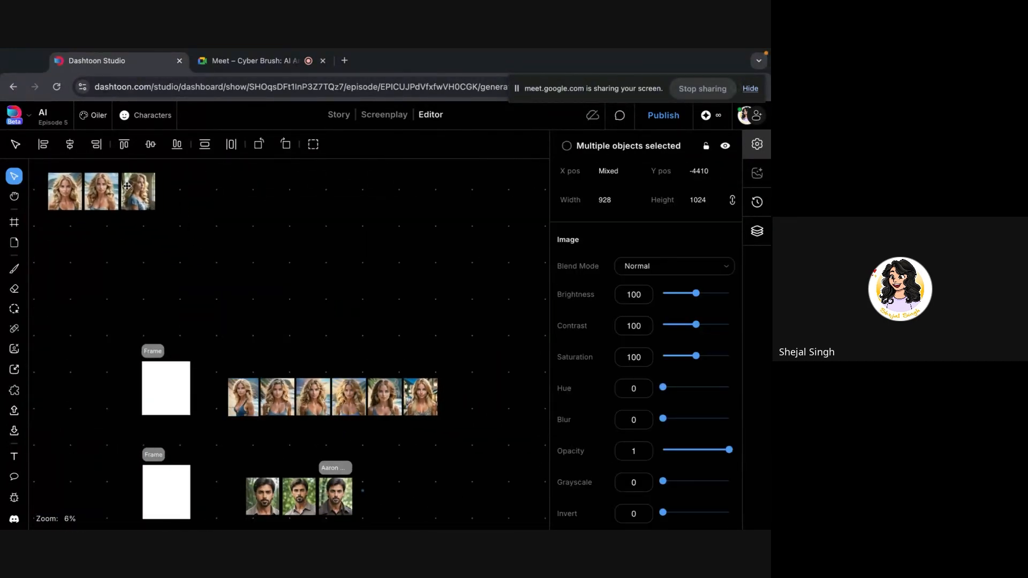
pyautogui.click(264, 335)
# Move the third portrait of the blonde row, with the green top, to the empty canvas area far from the frames
pyautogui.hscroll(2, 264, 336)
pyautogui.moveTo(260, 337); pyautogui.dragTo(127, 511)
pyautogui.scroll(-3, 426, 443)
pyautogui.scroll(4, 163, 479)
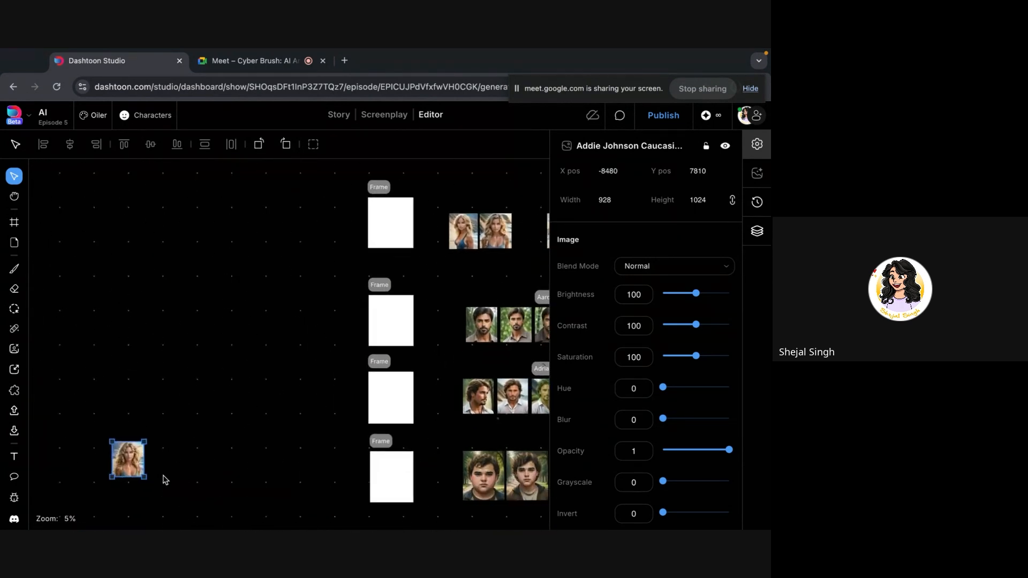
# Examine the isolated curly blonde portrait with the green top up close
pyautogui.scroll(8, 163, 477)
pyautogui.click(162, 476)
pyautogui.hscroll(-3, 163, 477)
pyautogui.scroll(3, 163, 477)
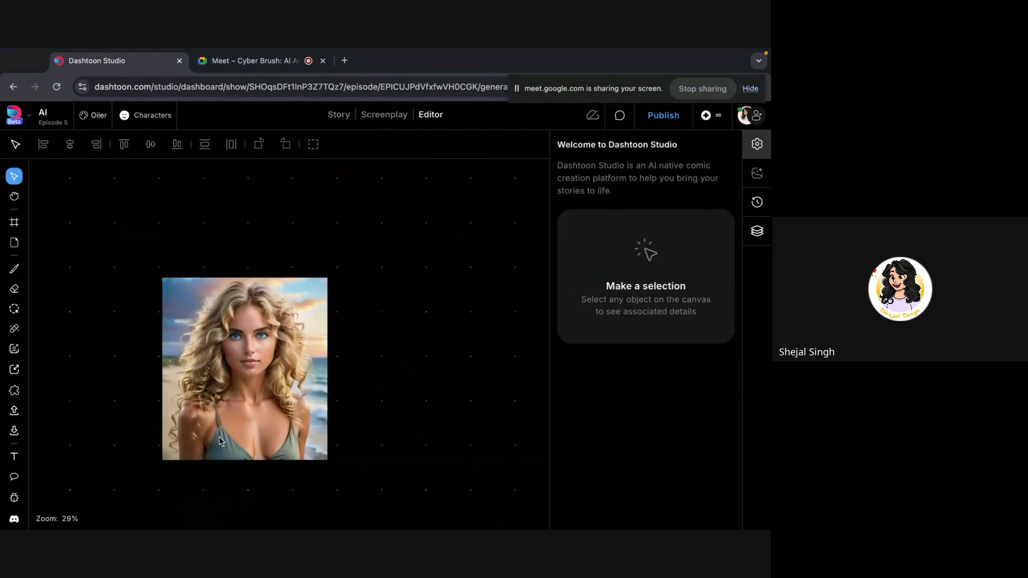
pyautogui.click(262, 401)
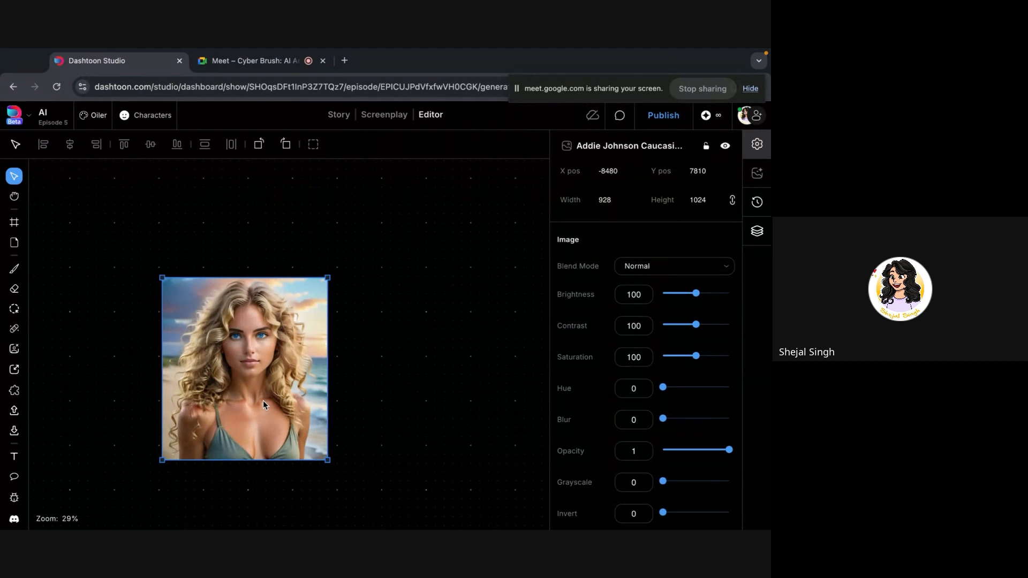
# Move the isolated blonde portrait directly below the group of three portraits, scaled slightly to about 897 × 989
pyautogui.scroll(-8, 263, 400)
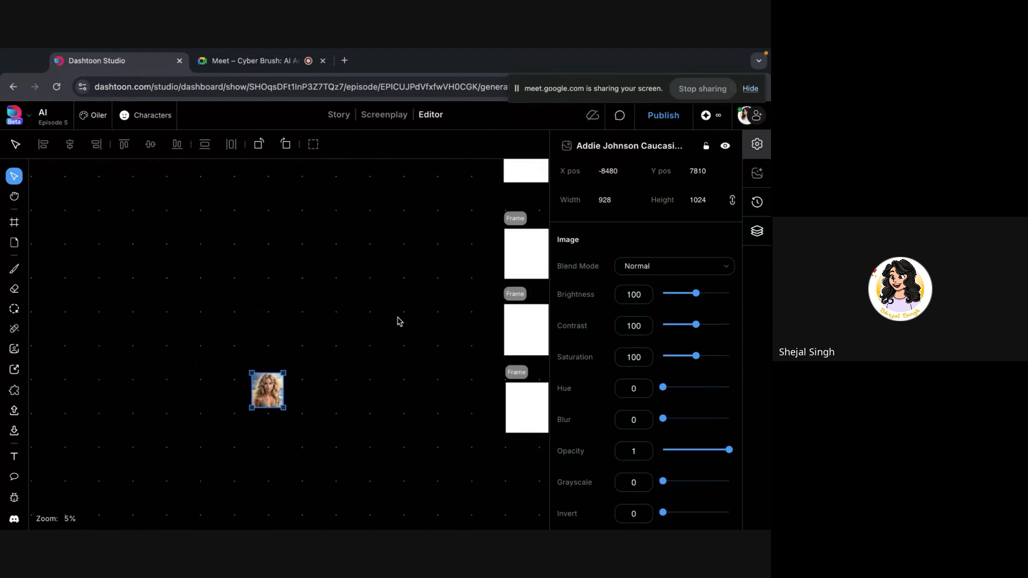
pyautogui.scroll(4, 400, 321)
pyautogui.hscroll(2, 400, 321)
pyautogui.scroll(-2, 406, 321)
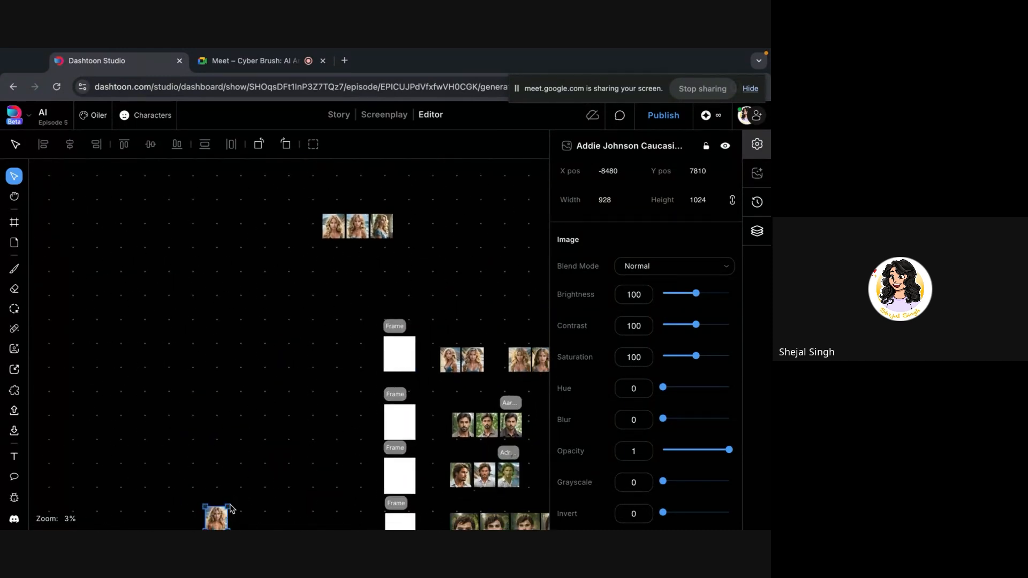
pyautogui.moveTo(229, 506); pyautogui.dragTo(340, 258)
pyautogui.click(273, 422)
pyautogui.scroll(4, 342, 259)
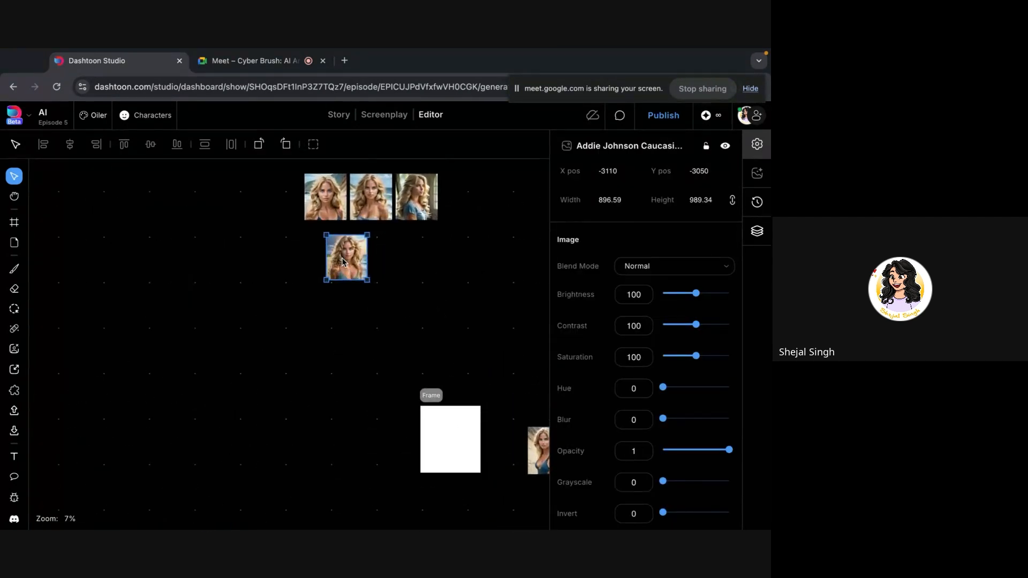
# Move the curly blonde portrait with the green top directly beneath the middle portrait of the group of three
pyautogui.scroll(4, 343, 262)
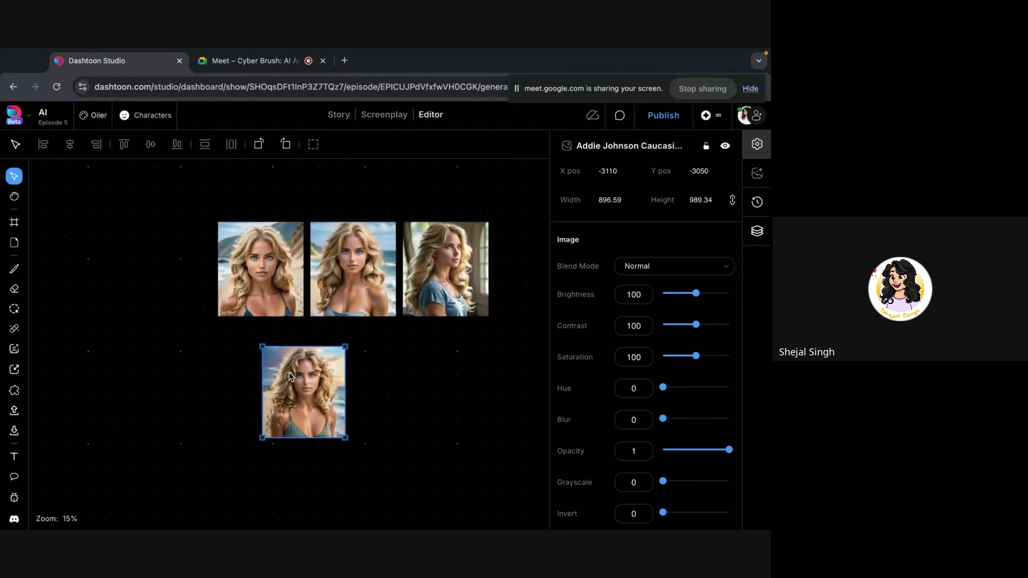
pyautogui.scroll(4, 289, 376)
pyautogui.click(400, 227)
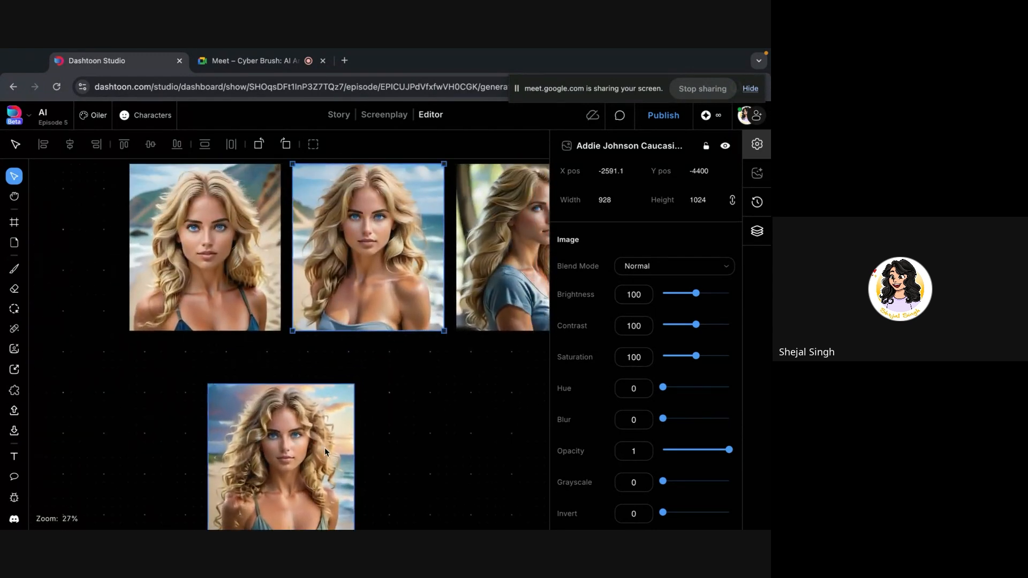
pyautogui.moveTo(325, 448); pyautogui.dragTo(402, 403)
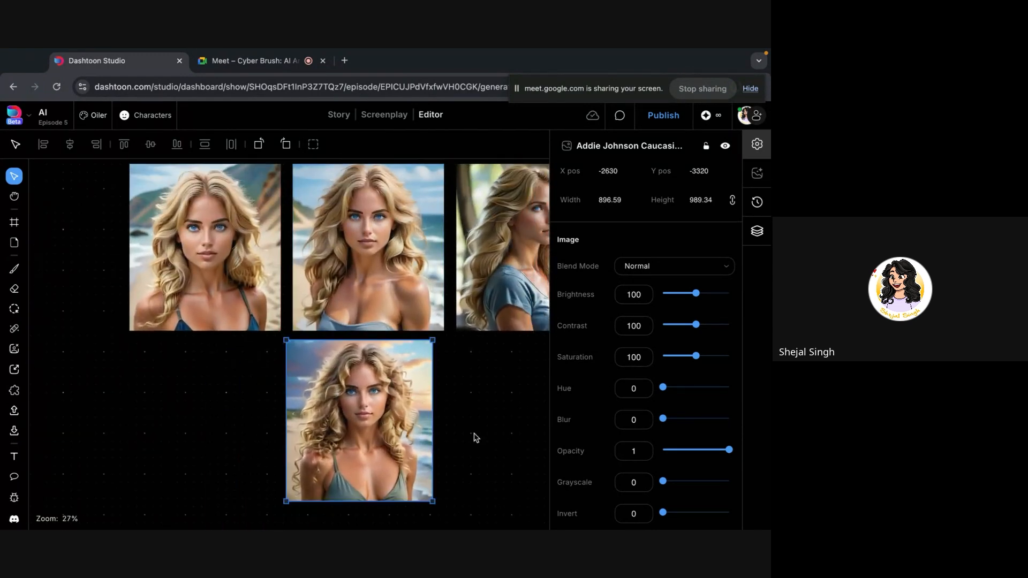
pyautogui.rightClick(404, 310)
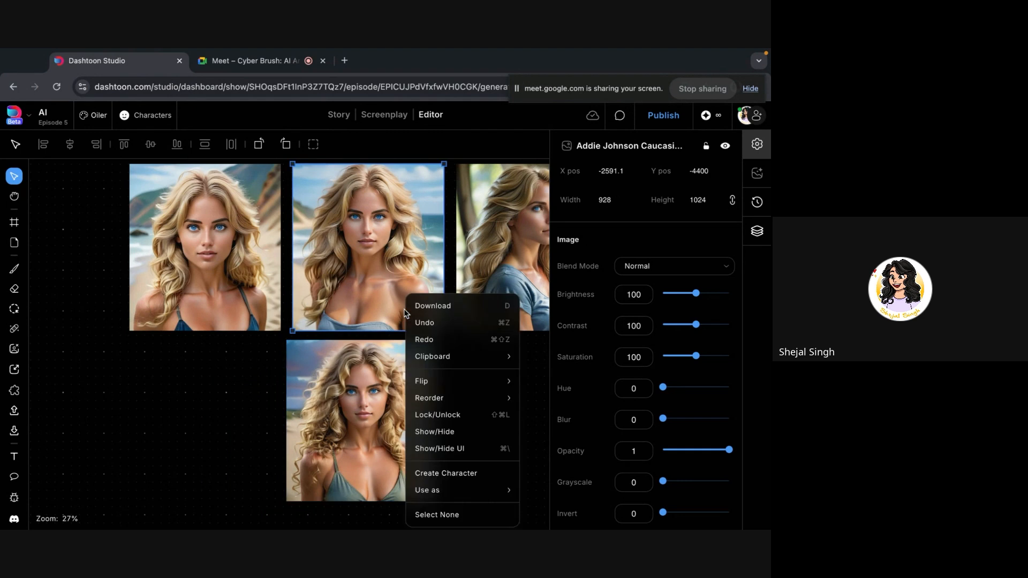
pyautogui.click(145, 472)
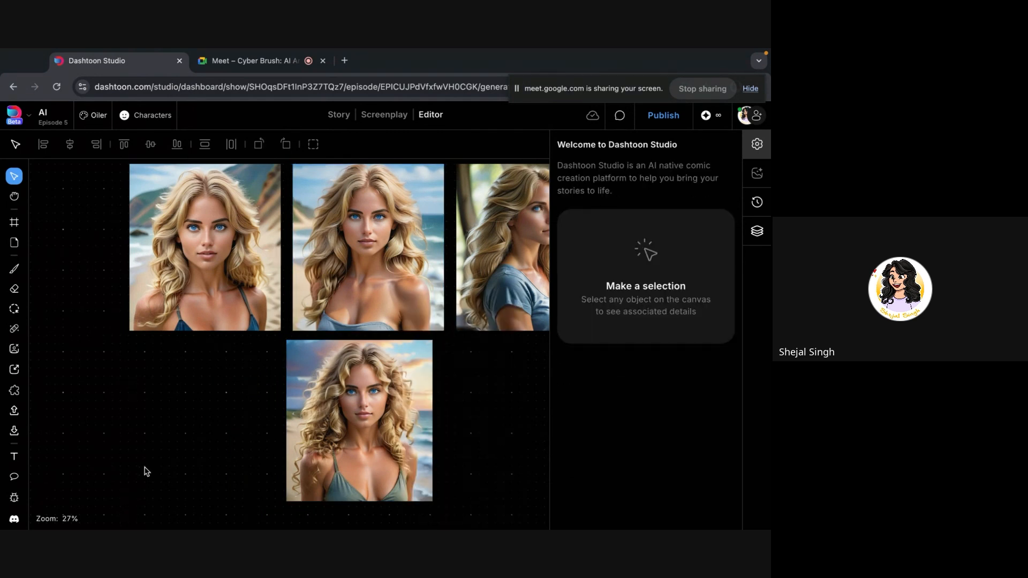
# Return the curly blonde portrait to the gap in the row of blonde portraits beside the first frame
pyautogui.scroll(-10, 145, 472)
pyautogui.scroll(-3, 213, 460)
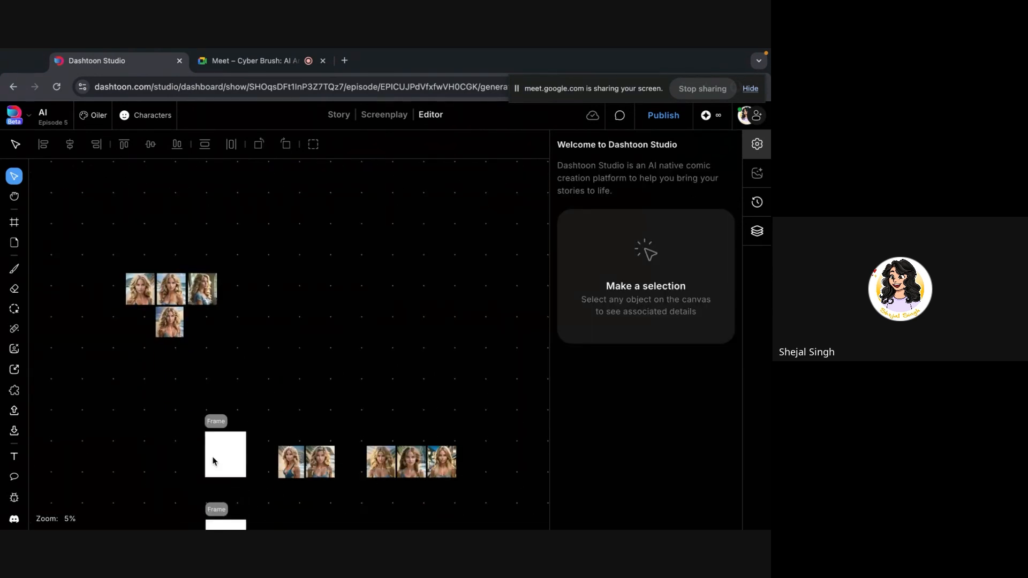
pyautogui.scroll(-2, 213, 460)
pyautogui.moveTo(171, 247); pyautogui.dragTo(351, 386)
# Move the three isolated blonde portraits together to just above the row of six beside the first frame
pyautogui.moveTo(119, 199); pyautogui.dragTo(256, 211)
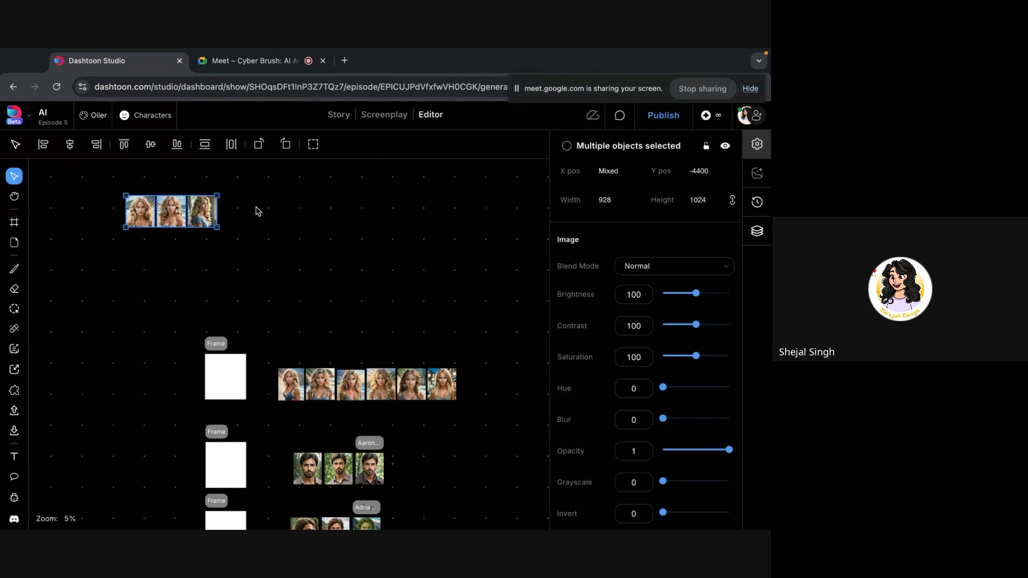
pyautogui.moveTo(182, 211); pyautogui.dragTo(374, 346)
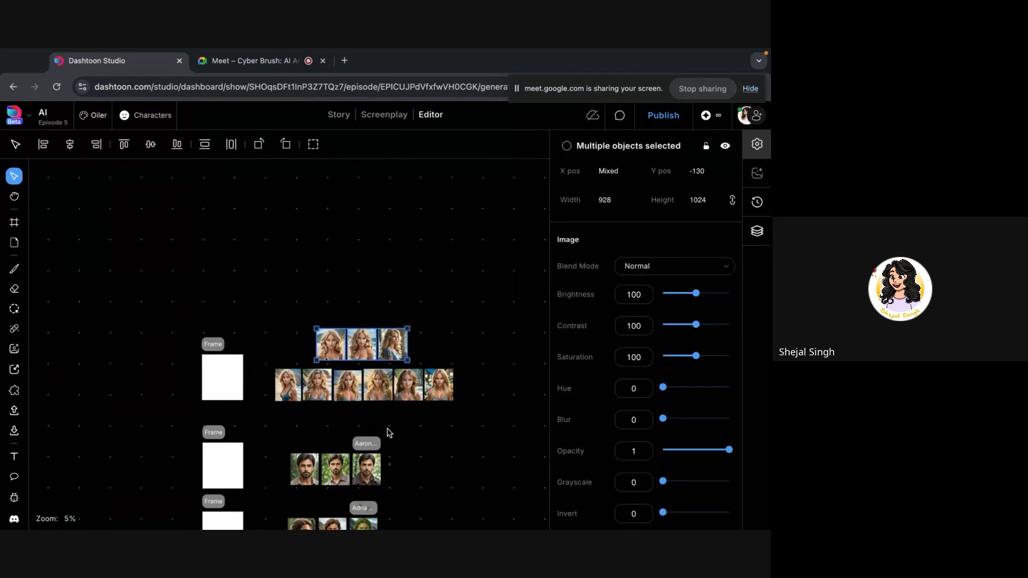
pyautogui.scroll(10, 390, 433)
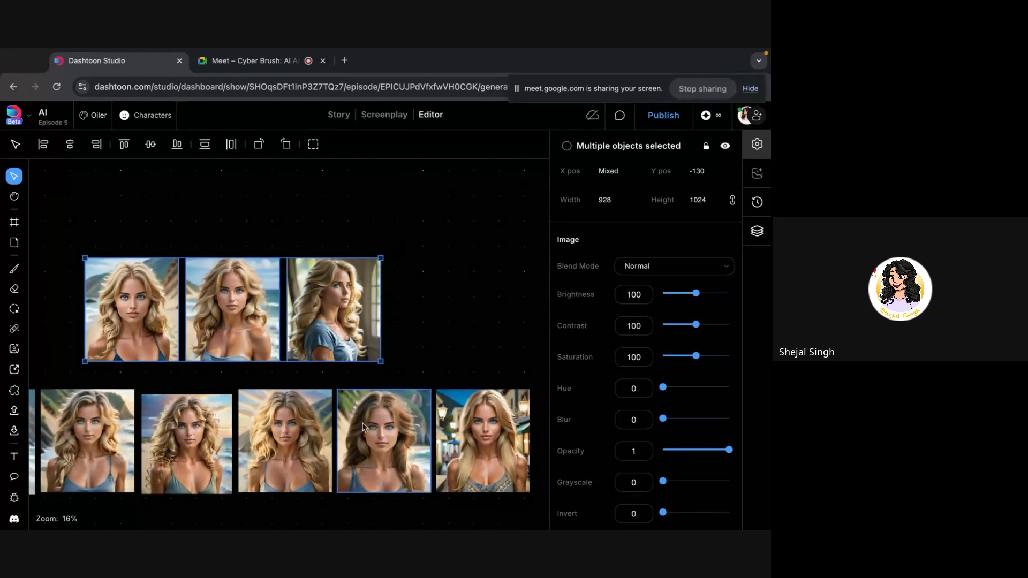
pyautogui.scroll(-2, 362, 427)
pyautogui.hscroll(-2, 363, 427)
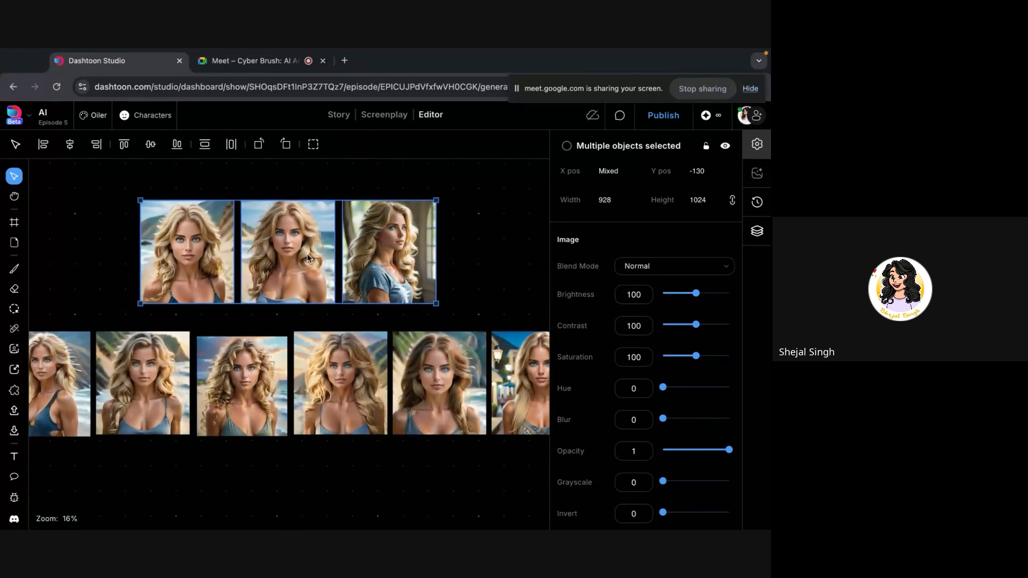
# Move the middle portrait of the upper three below the row of six and back between its neighbours
pyautogui.click(519, 231)
pyautogui.moveTo(292, 283); pyautogui.dragTo(375, 490)
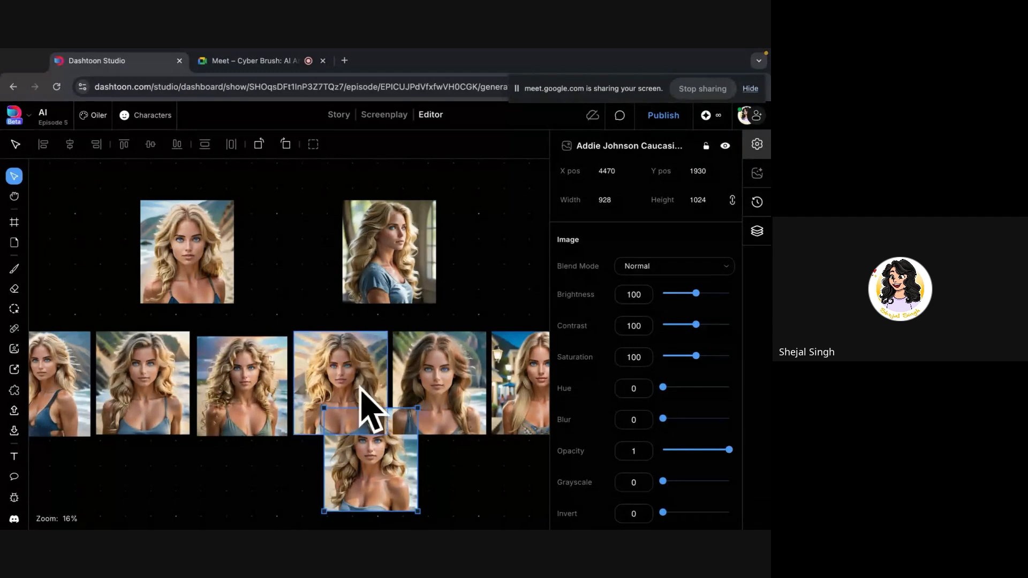
pyautogui.moveTo(395, 458); pyautogui.dragTo(305, 266)
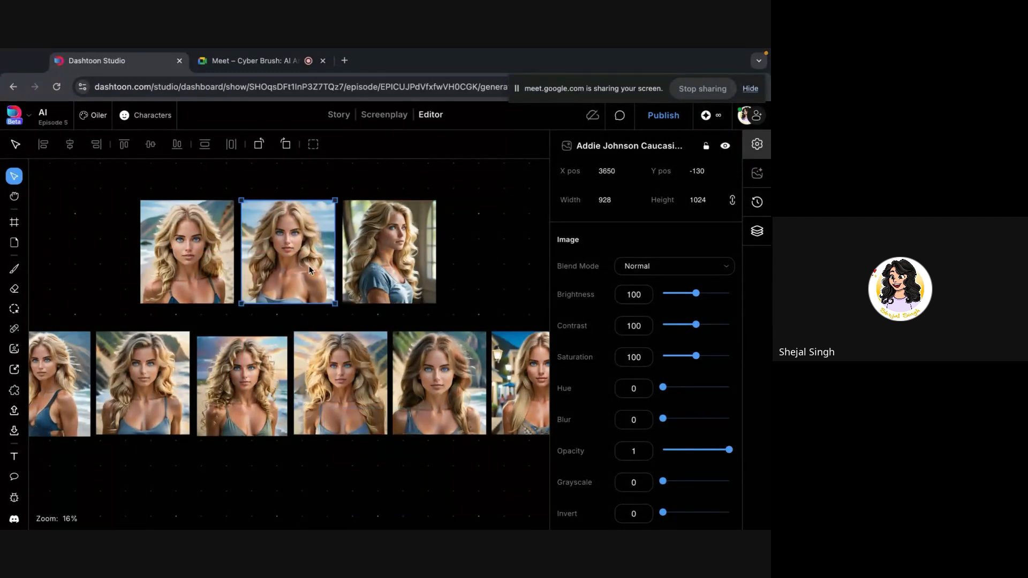
pyautogui.click(438, 278)
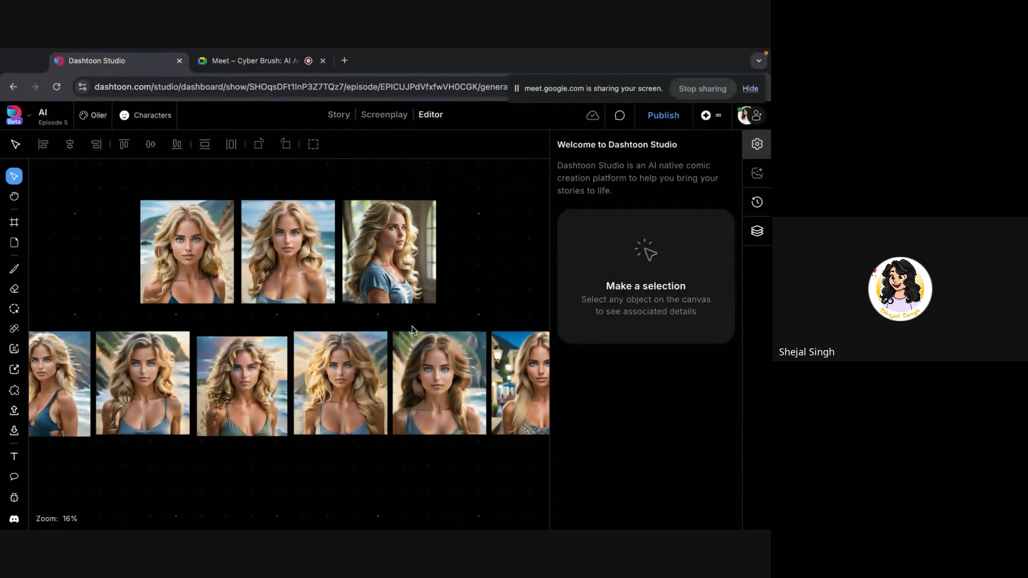
pyautogui.scroll(-2, 434, 279)
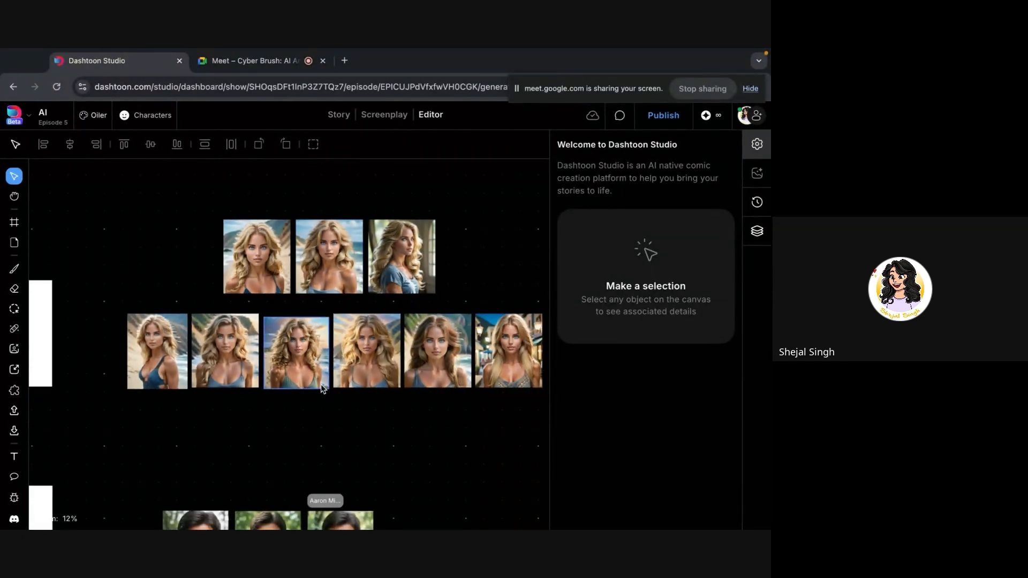
pyautogui.click(344, 67)
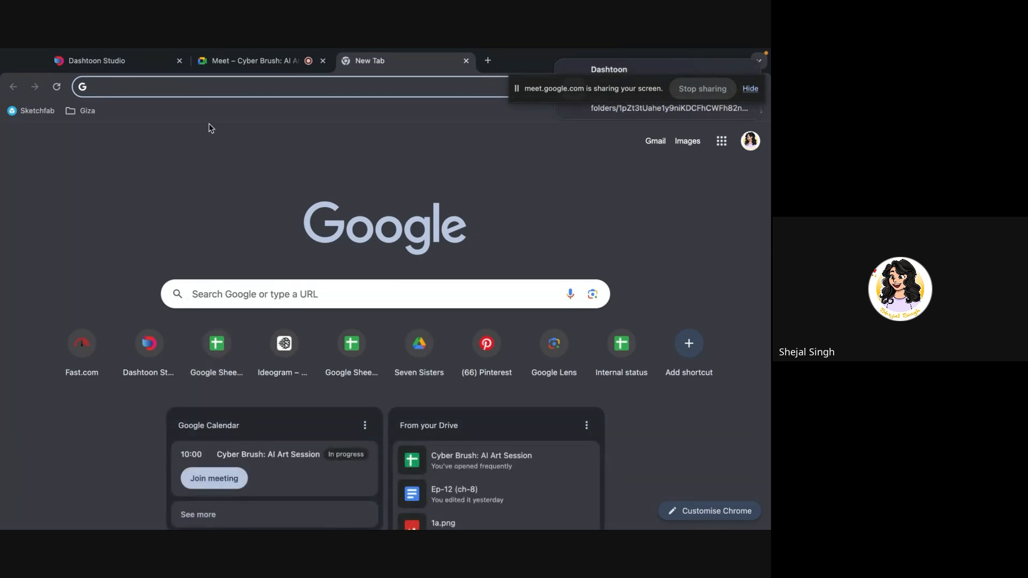
pyautogui.click(214, 63)
pyautogui.click(124, 62)
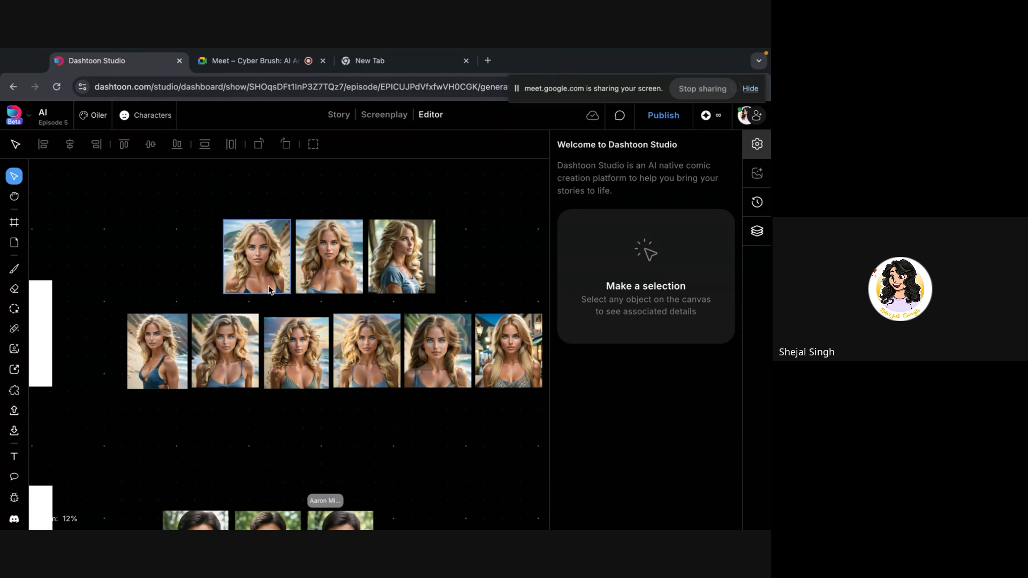
# Compare the faces of the second, third and fourth portraits in the lower blonde row up close
pyautogui.scroll(5, 243, 363)
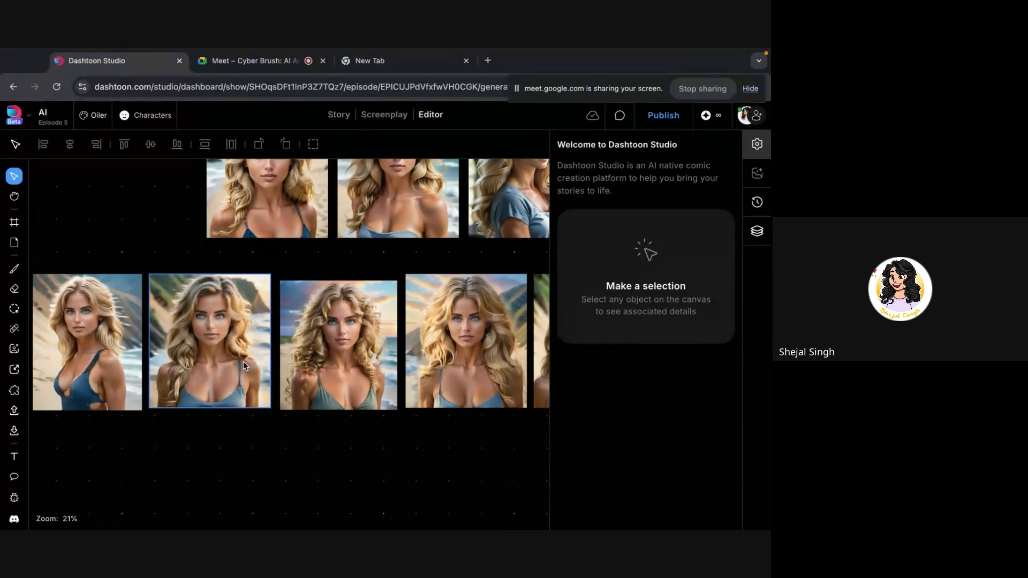
pyautogui.click(307, 375)
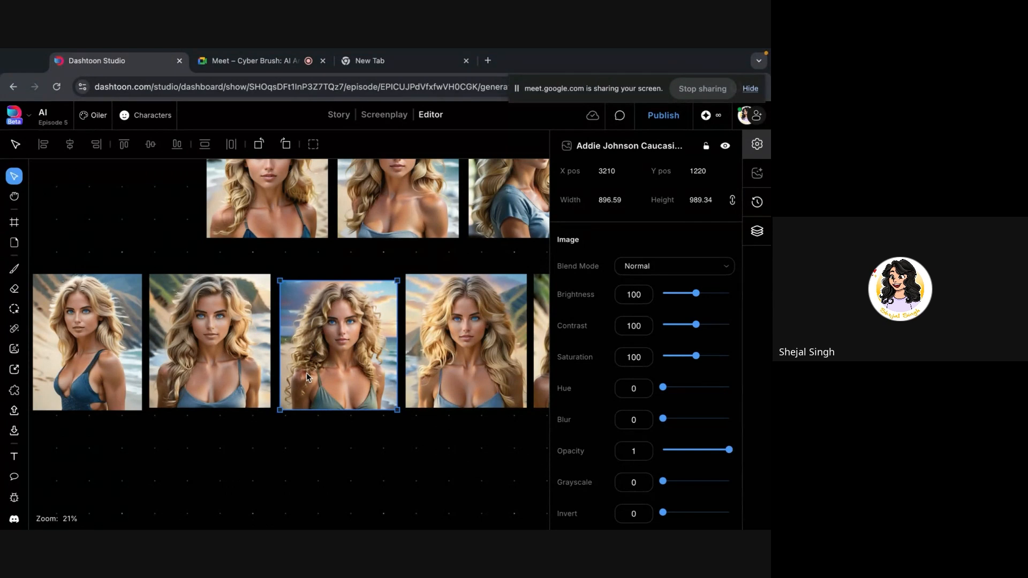
pyautogui.click(436, 326)
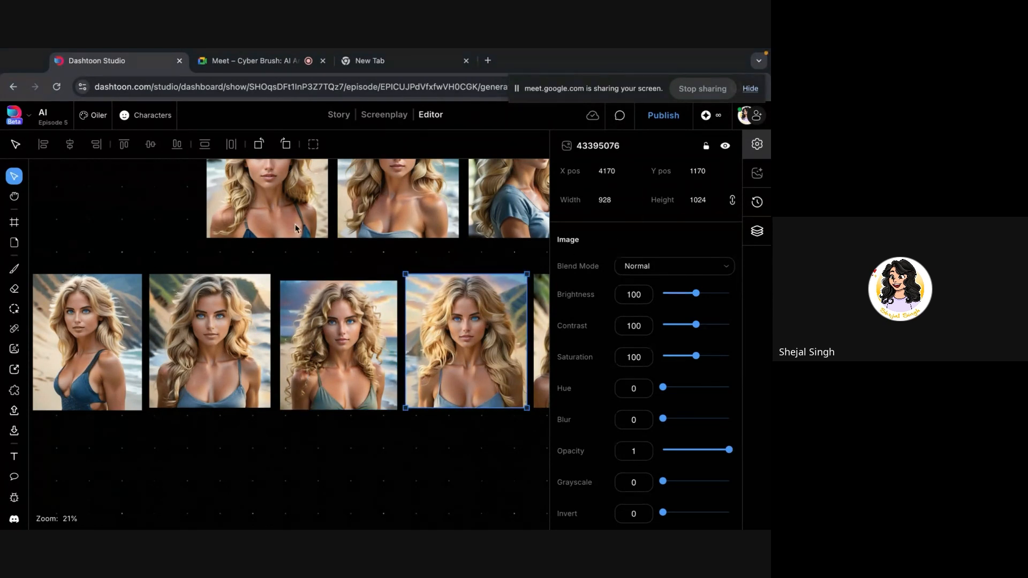
pyautogui.click(199, 316)
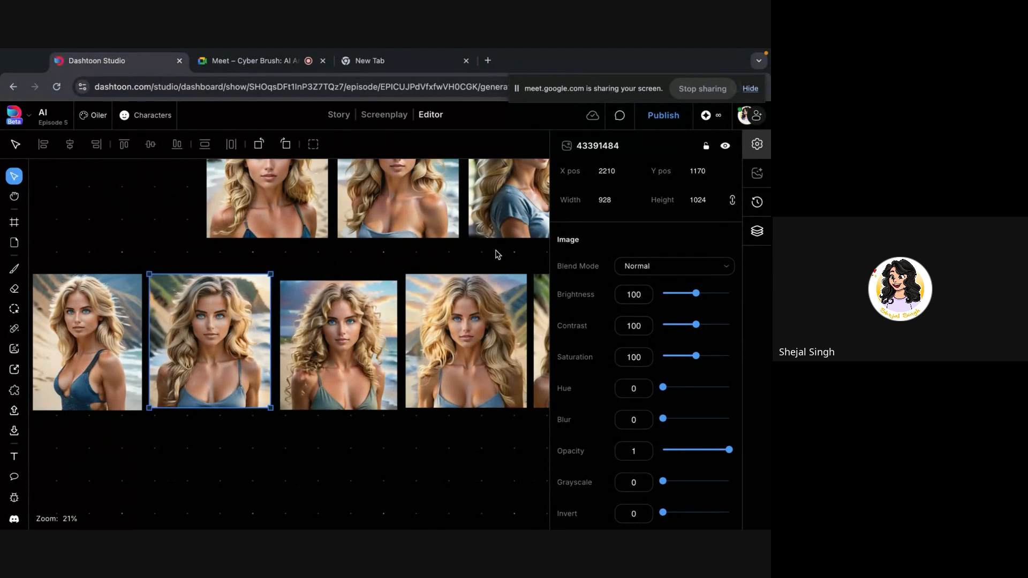
pyautogui.click(262, 500)
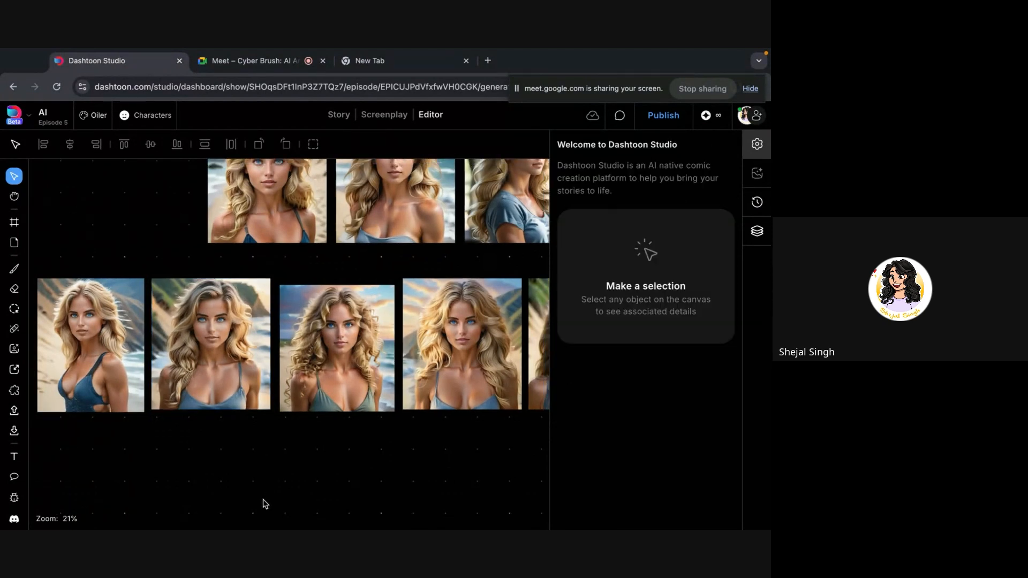
# Select all six blonde portraits in the lower row beside the first frame
pyautogui.scroll(-5, 263, 501)
pyautogui.scroll(-2, 263, 503)
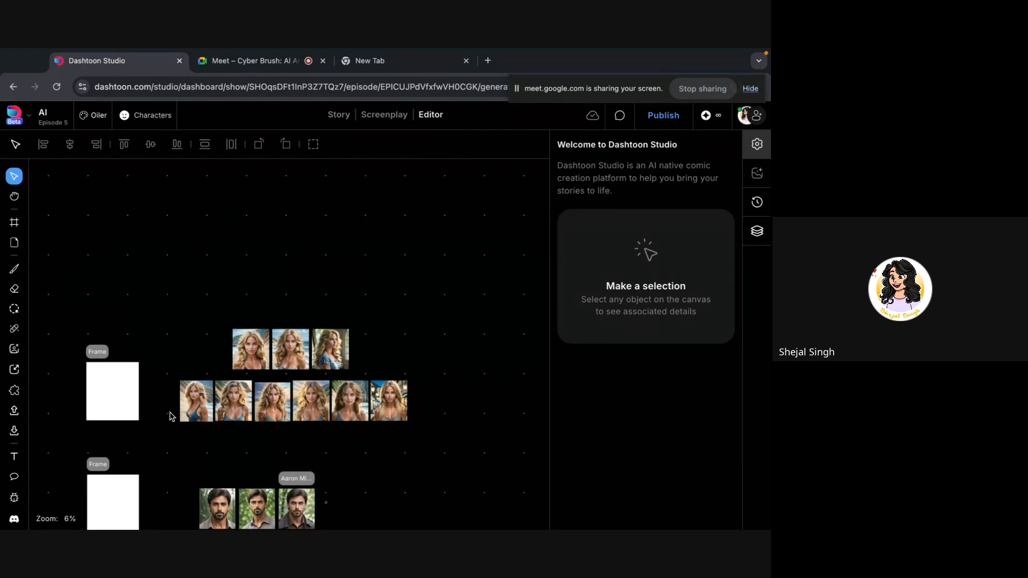
pyautogui.moveTo(164, 407); pyautogui.dragTo(438, 418)
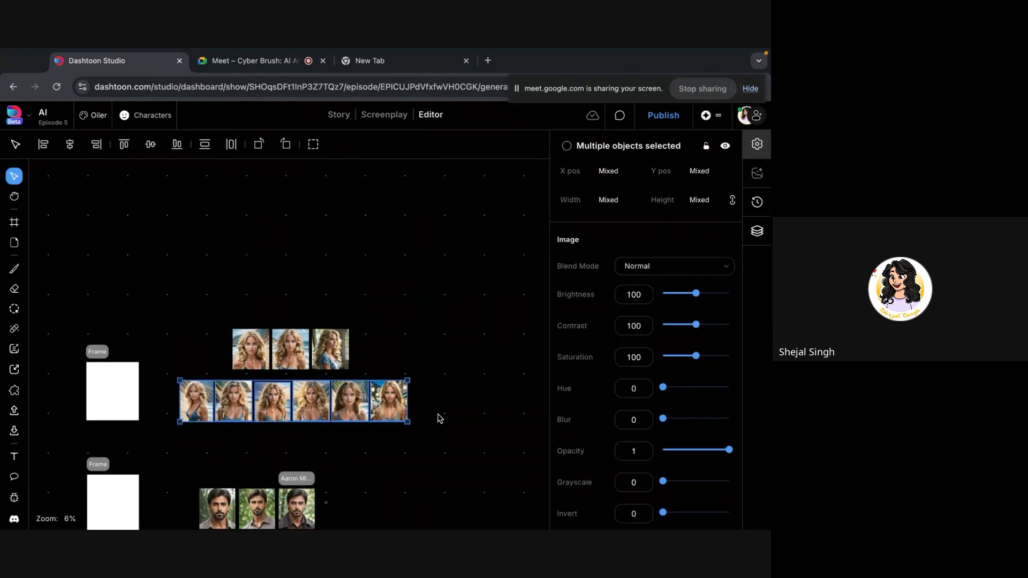